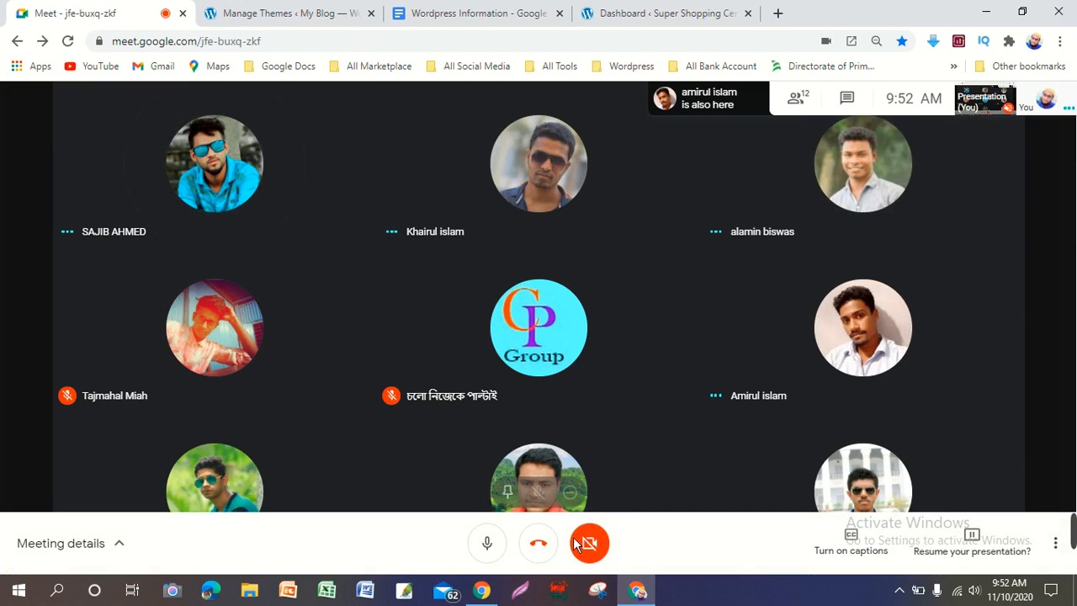
# Step: Mute the meeting microphone and close the browser tab showing the Manage Themes page
pyautogui.click(487, 542)
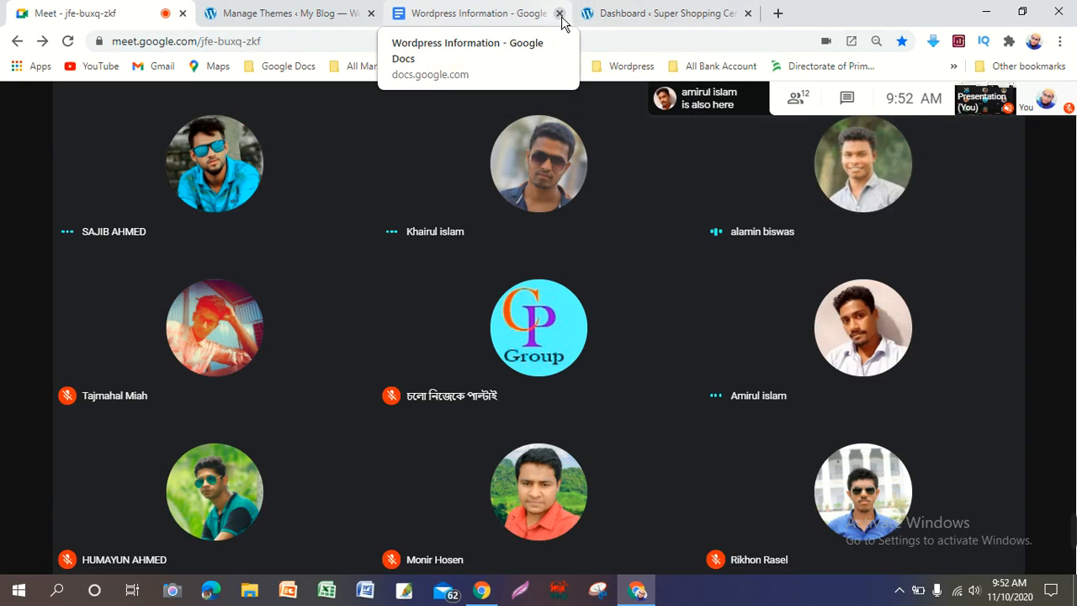
pyautogui.click(370, 13)
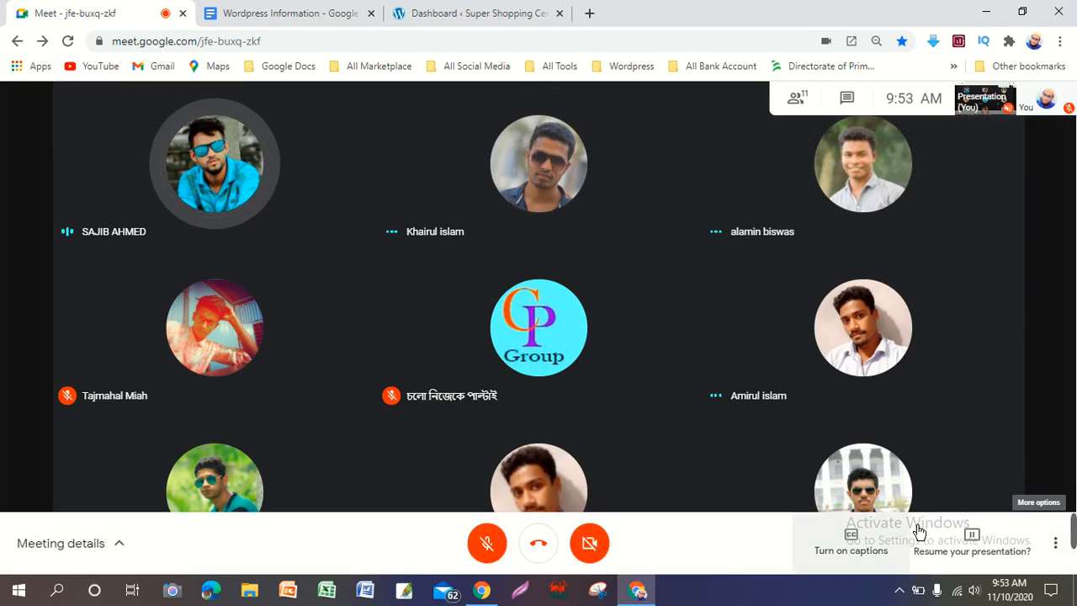
# Step: Stop sharing the paused screen presentation in the meeting
pyautogui.click(980, 555)
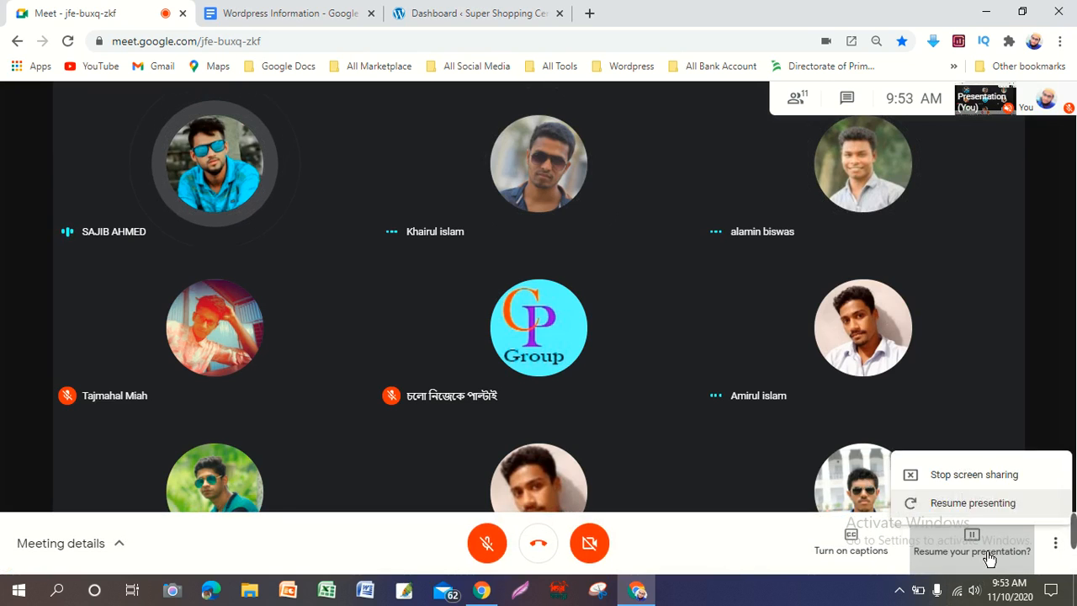
pyautogui.click(957, 453)
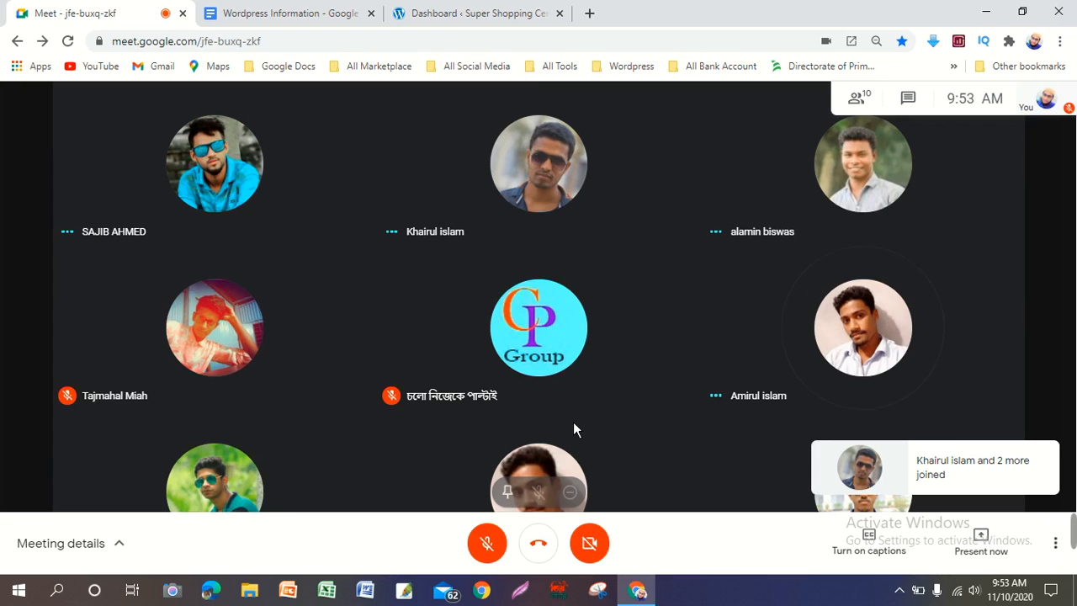
# Step: Unmute the microphone briefly, mute it again, and dismiss the reminder that the mic is off
pyautogui.click(492, 562)
pyautogui.click(492, 562)
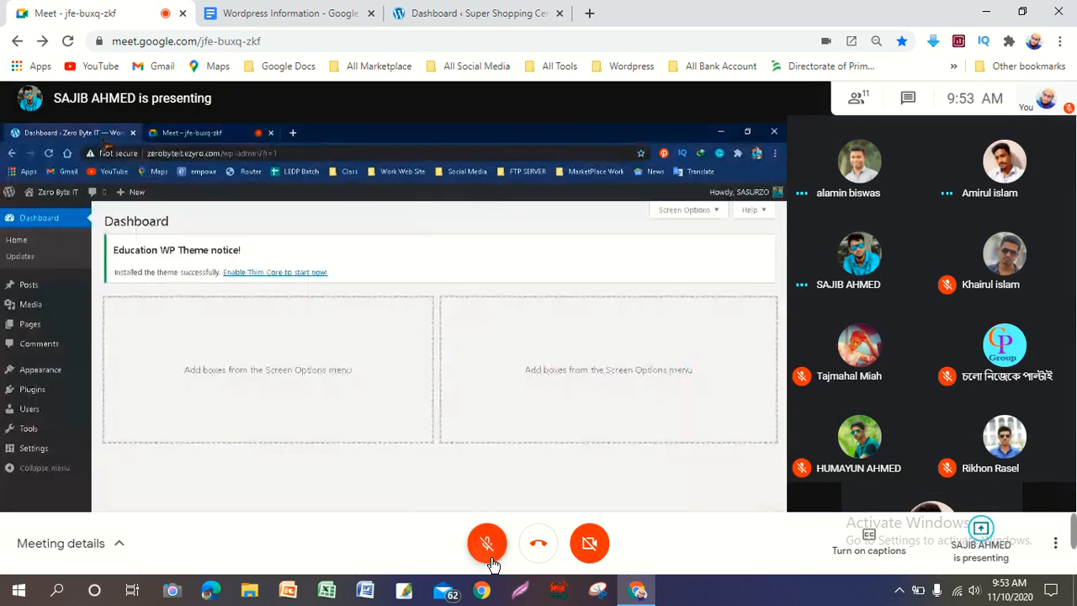
pyautogui.click(493, 562)
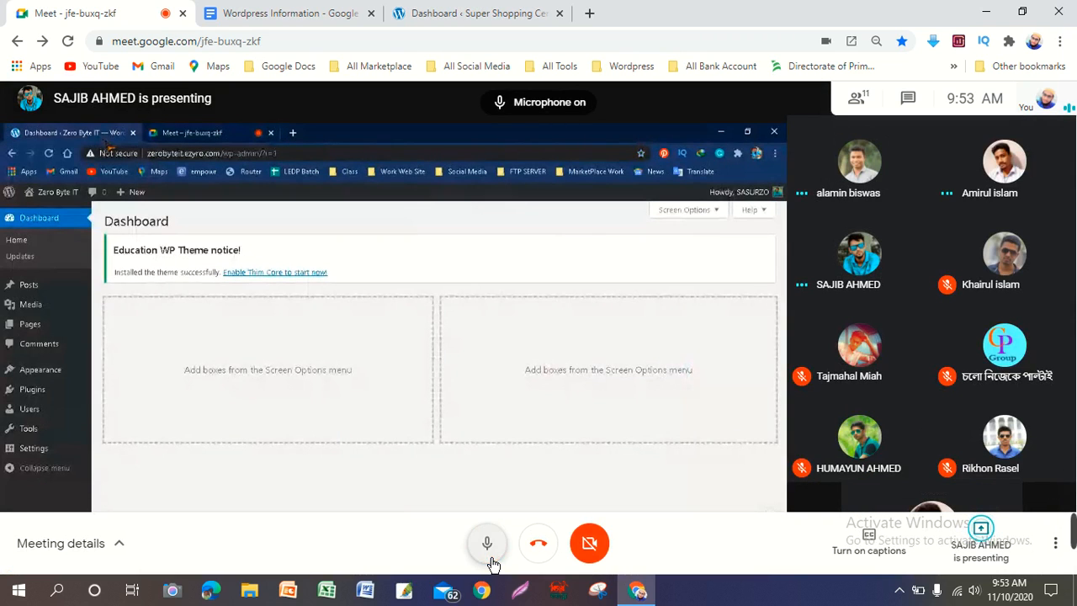
pyautogui.click(489, 561)
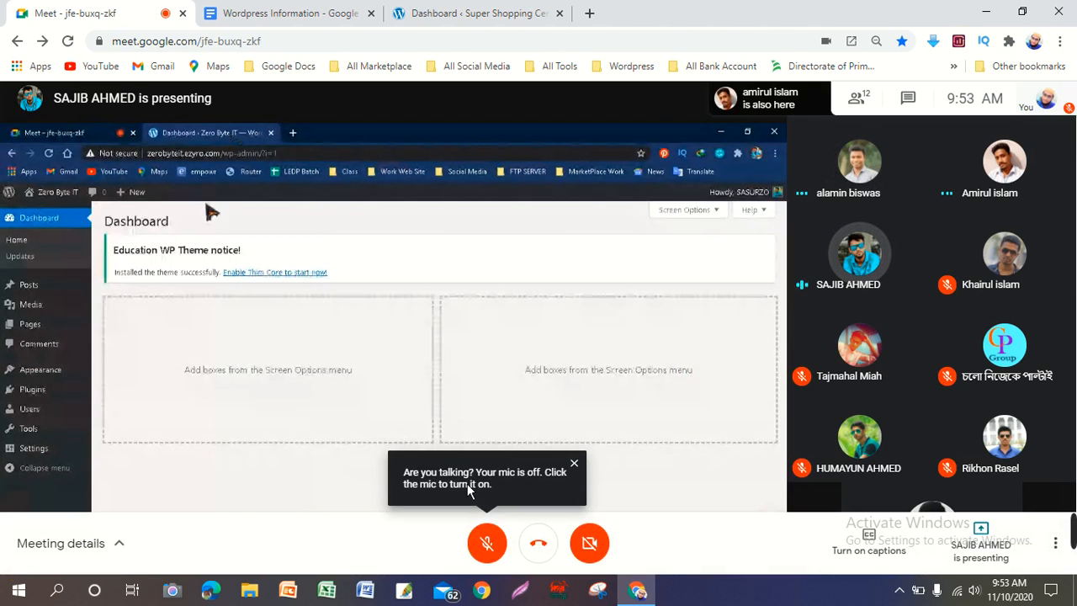
pyautogui.click(575, 466)
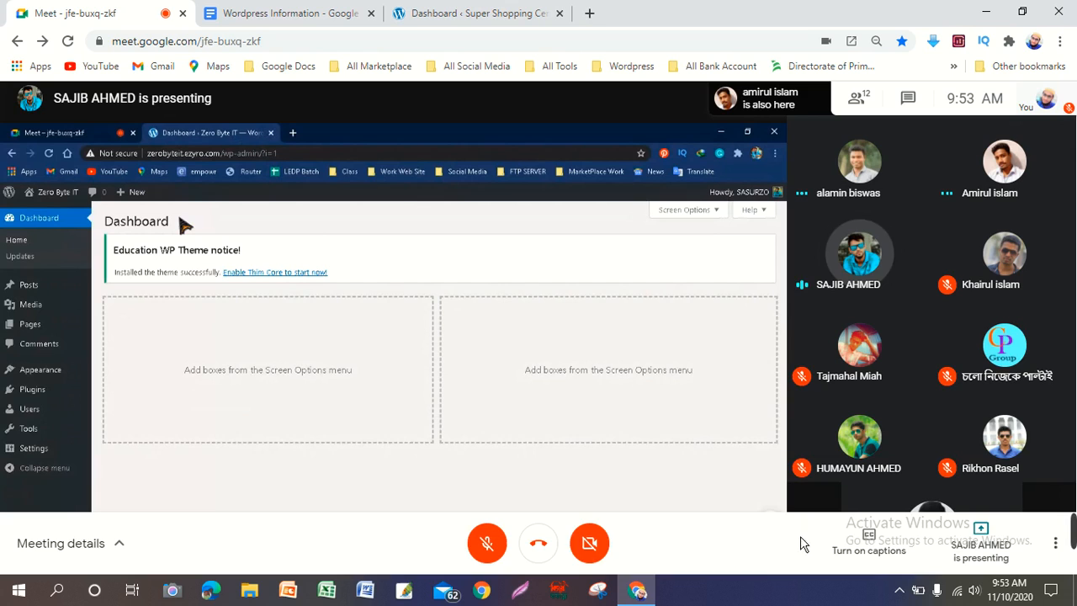
# Step: Raise the computer's speaker volume to 51 and close the volume control
pyautogui.click(974, 591)
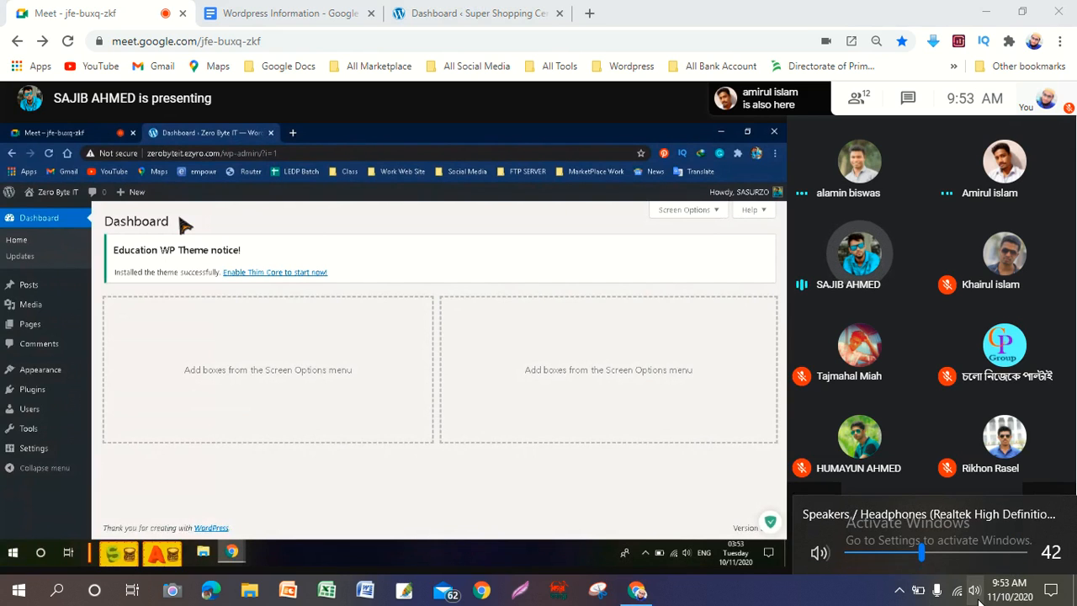
pyautogui.click(937, 552)
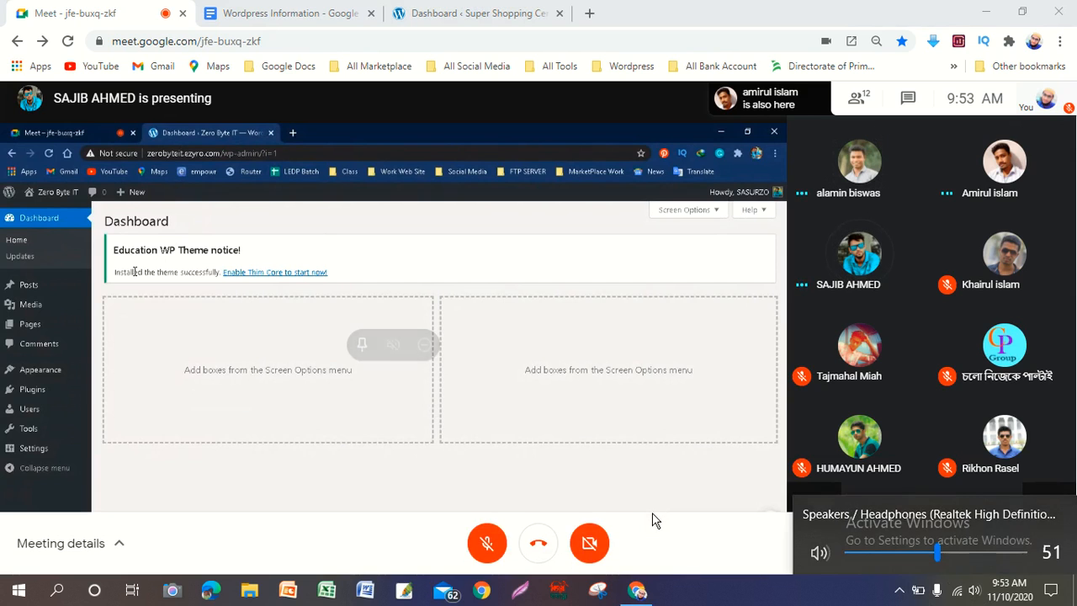
pyautogui.click(645, 500)
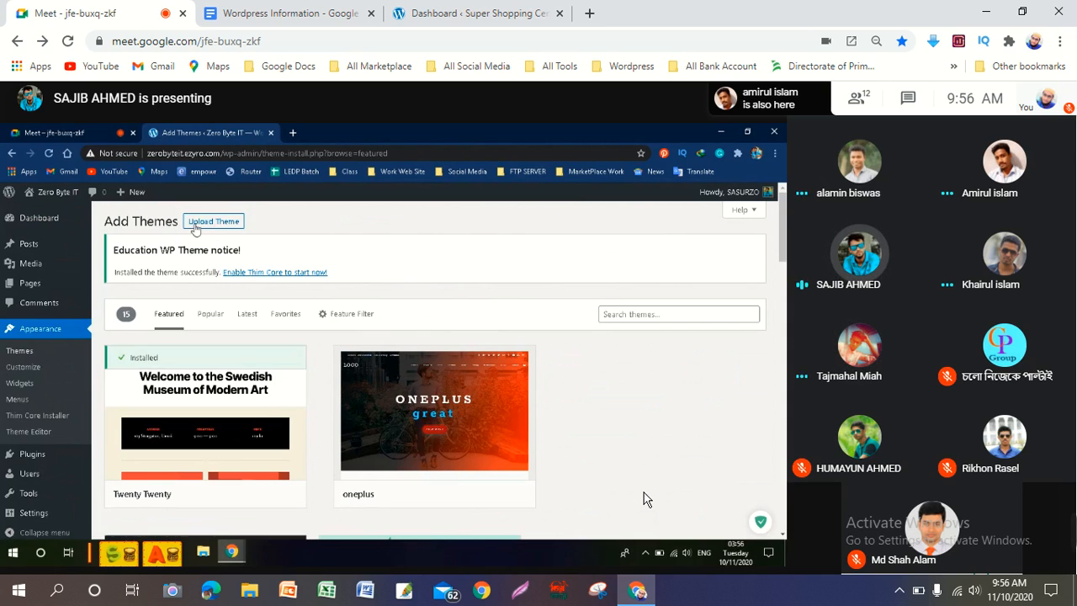
# Step: Open the theme upload form on the Add Themes page of the Zero Byte IT site
pyautogui.click(211, 223)
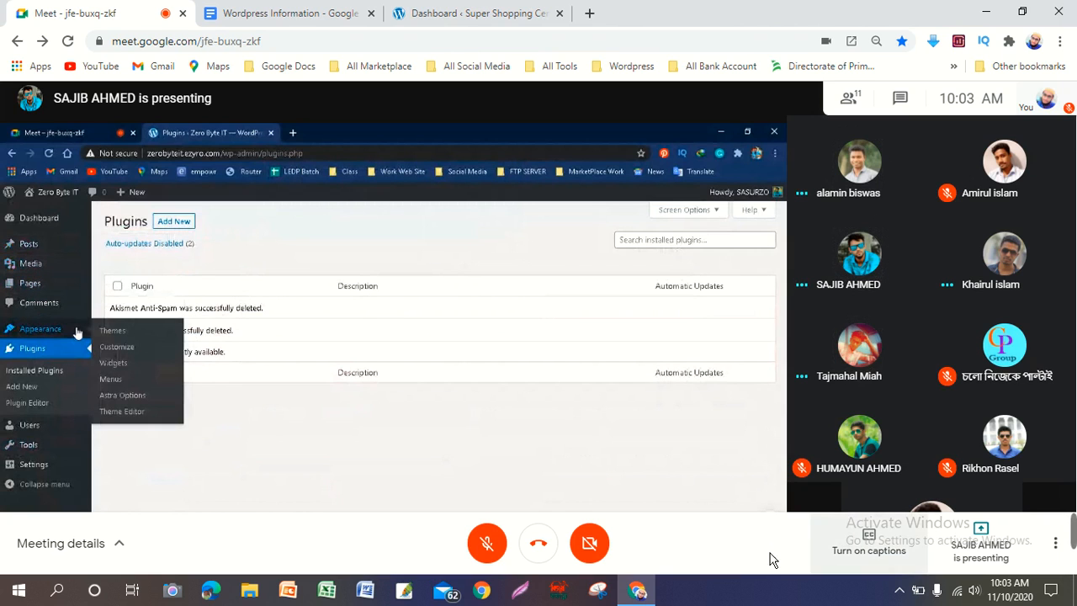
# Step: Unmute the meeting microphone to speak and mute it again
pyautogui.click(502, 557)
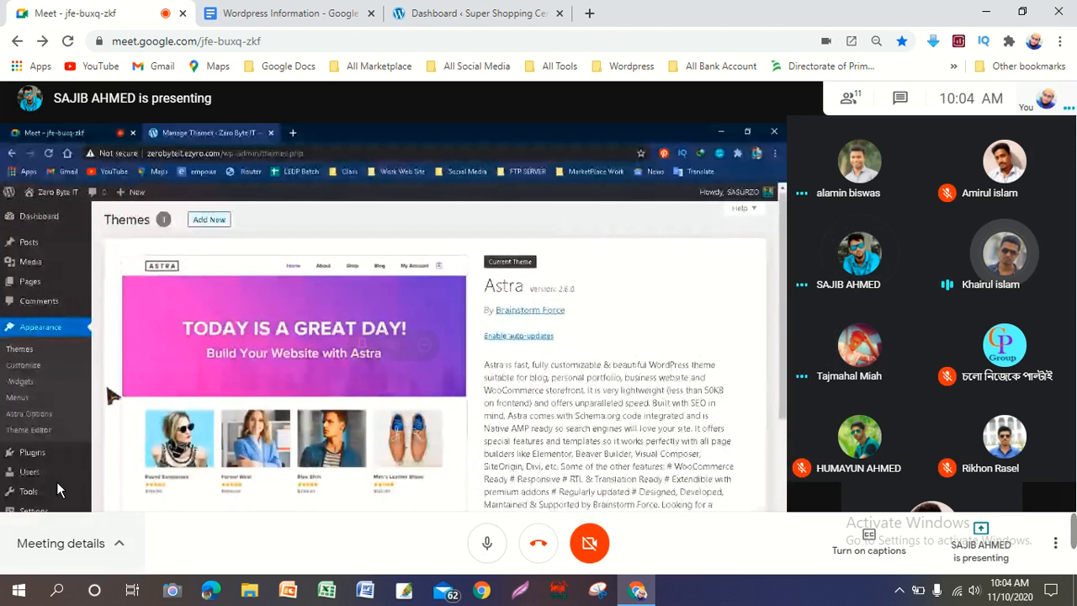
pyautogui.click(487, 544)
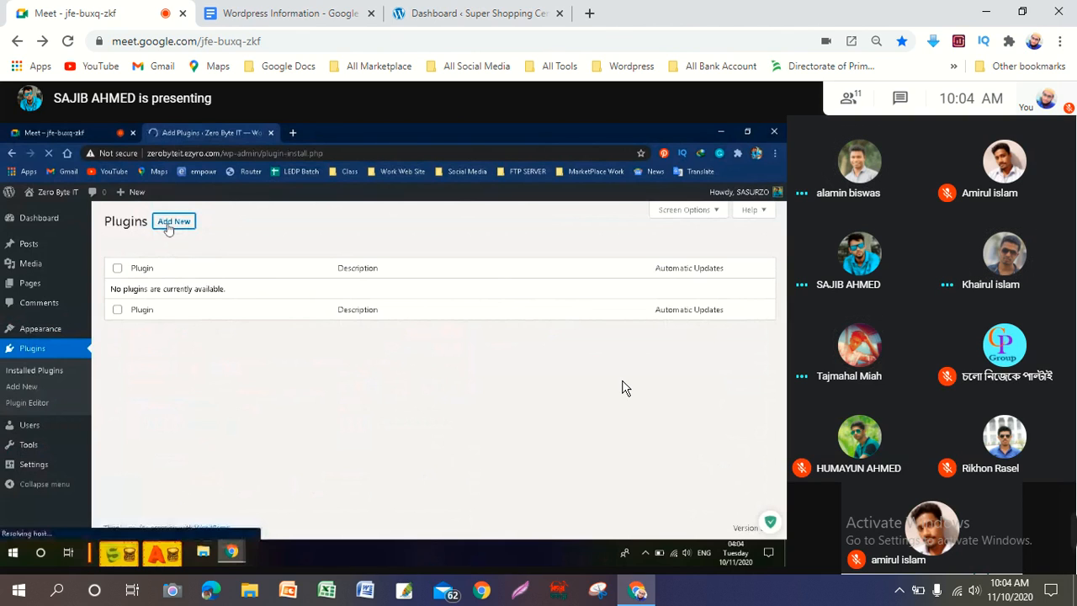
pyautogui.moveTo(1024, 537)
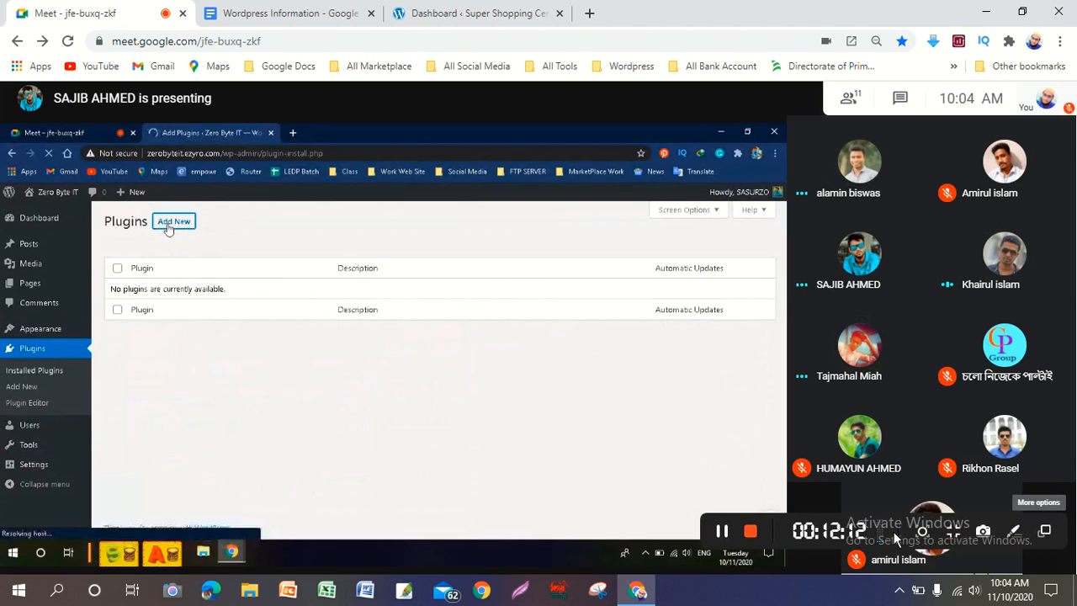
pyautogui.click(723, 531)
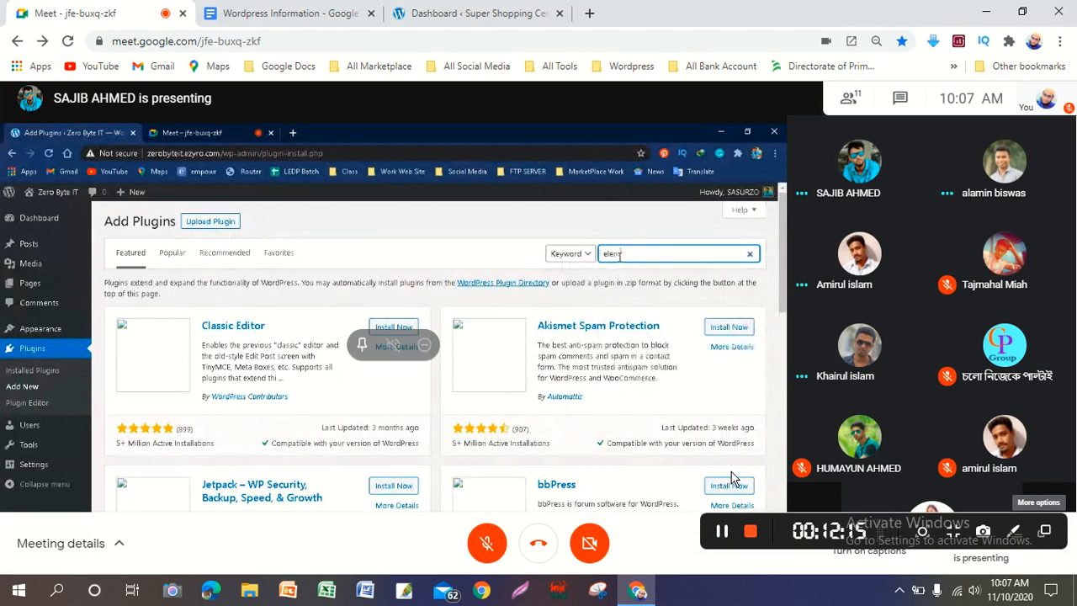
pyautogui.press('F11')
pyautogui.press('F11')
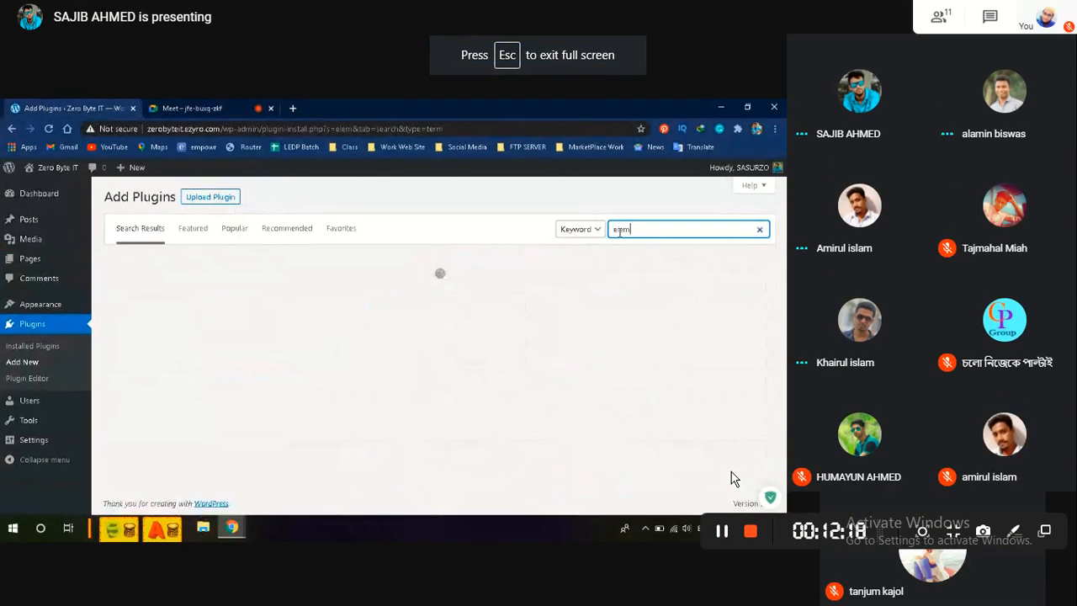
pyautogui.press('Escape')
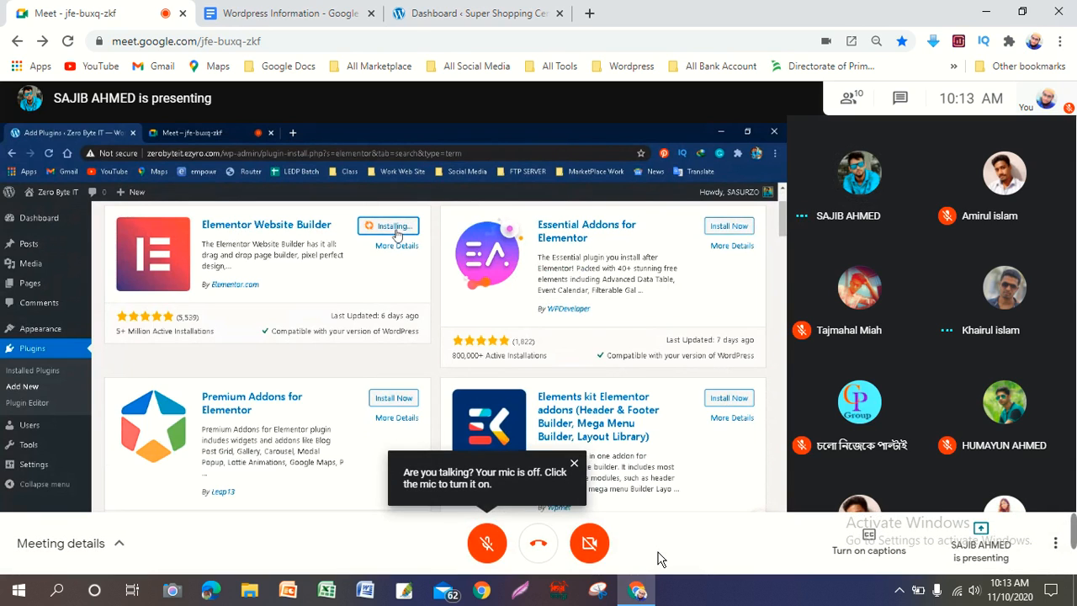
# Step: Dismiss the reminder that the microphone is off
pyautogui.click(576, 465)
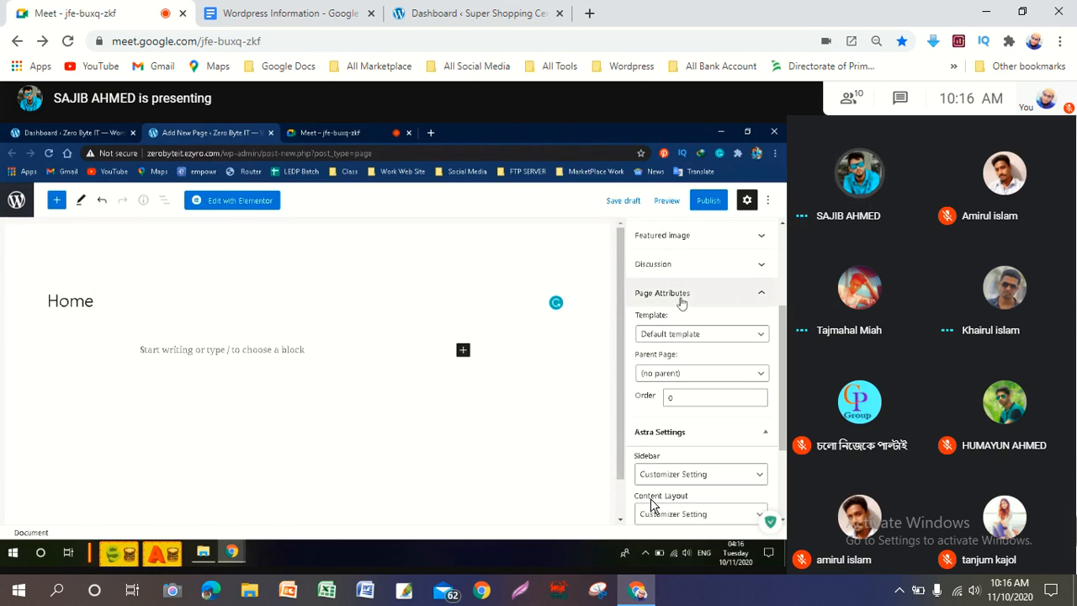
# Step: Set the Home page's template to Elementor Full Width in its page attributes and publish the page
pyautogui.click(707, 301)
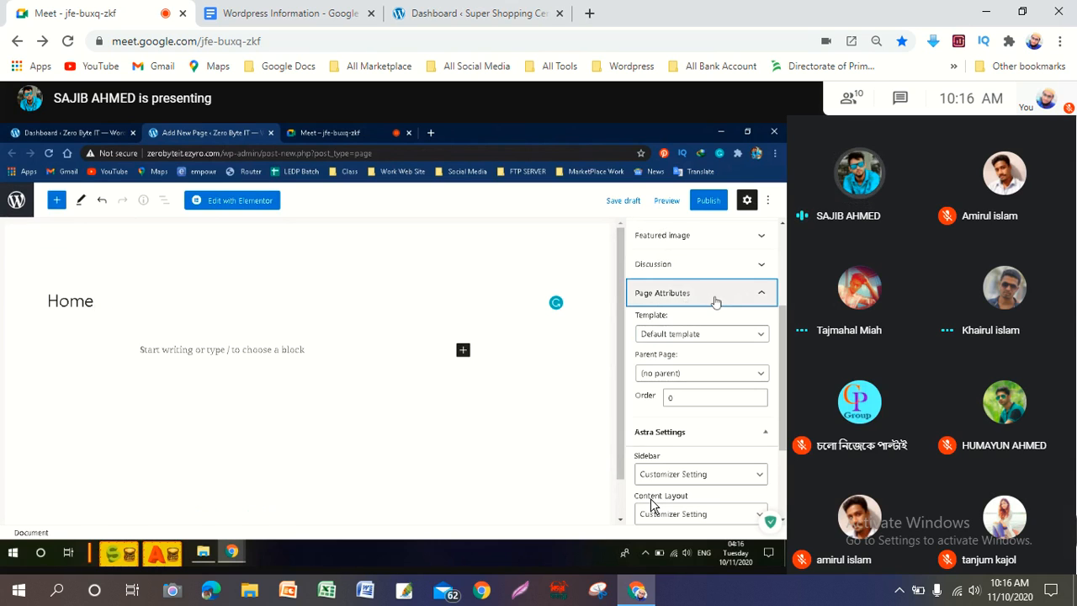
pyautogui.click(665, 294)
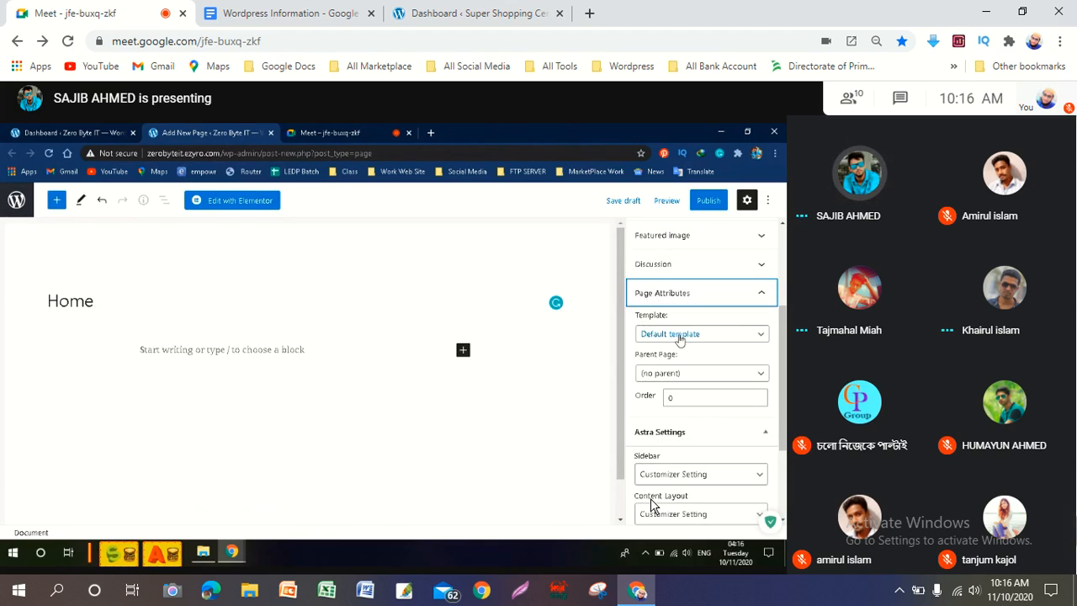
pyautogui.click(759, 340)
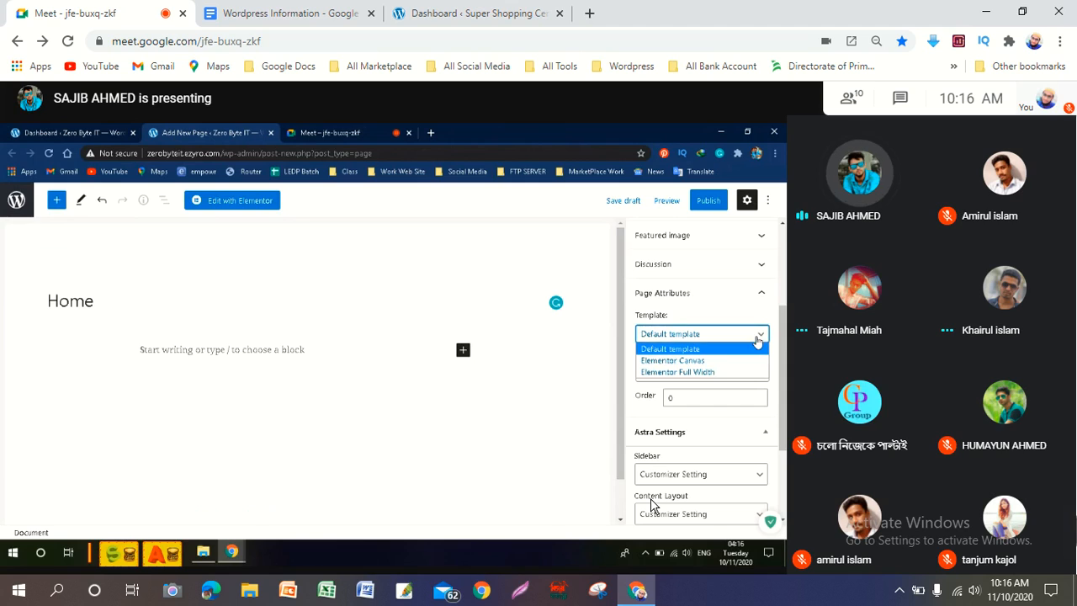
pyautogui.click(695, 373)
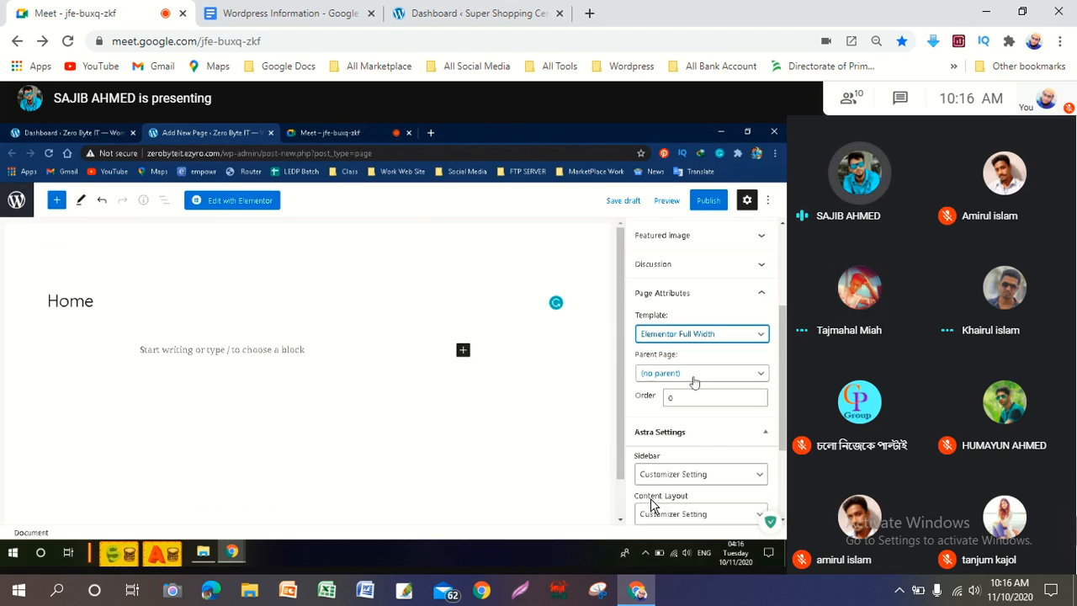
pyautogui.click(715, 203)
pyautogui.click(671, 201)
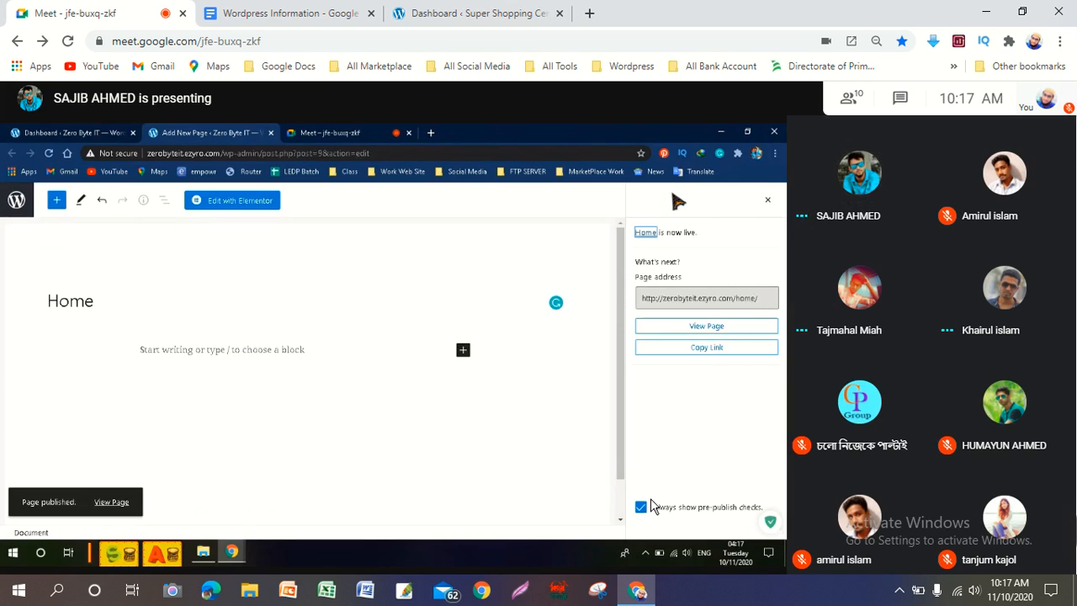
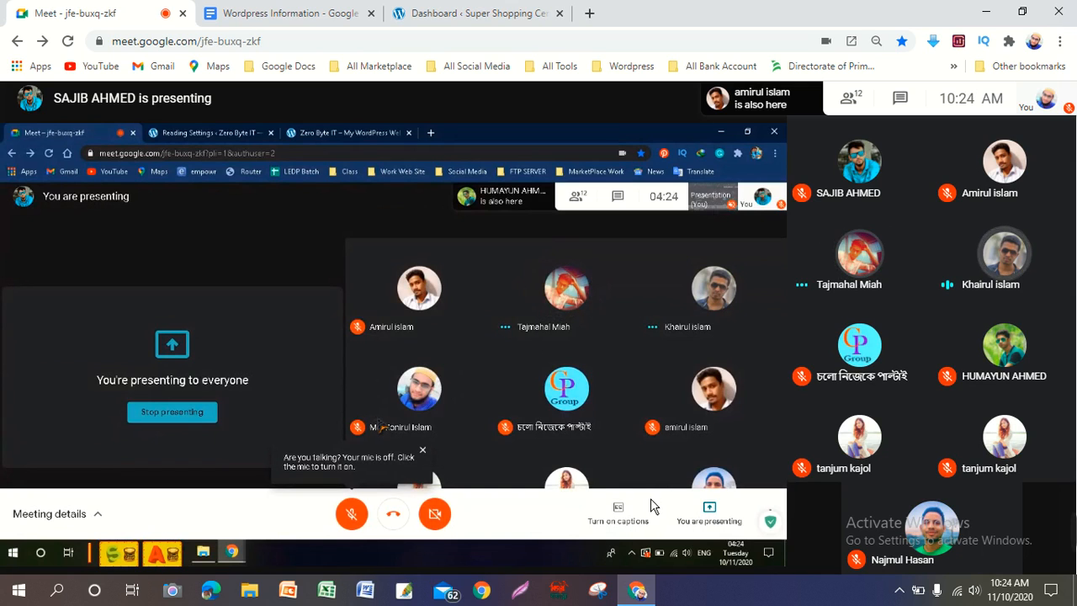
pyautogui.moveTo(1072, 538)
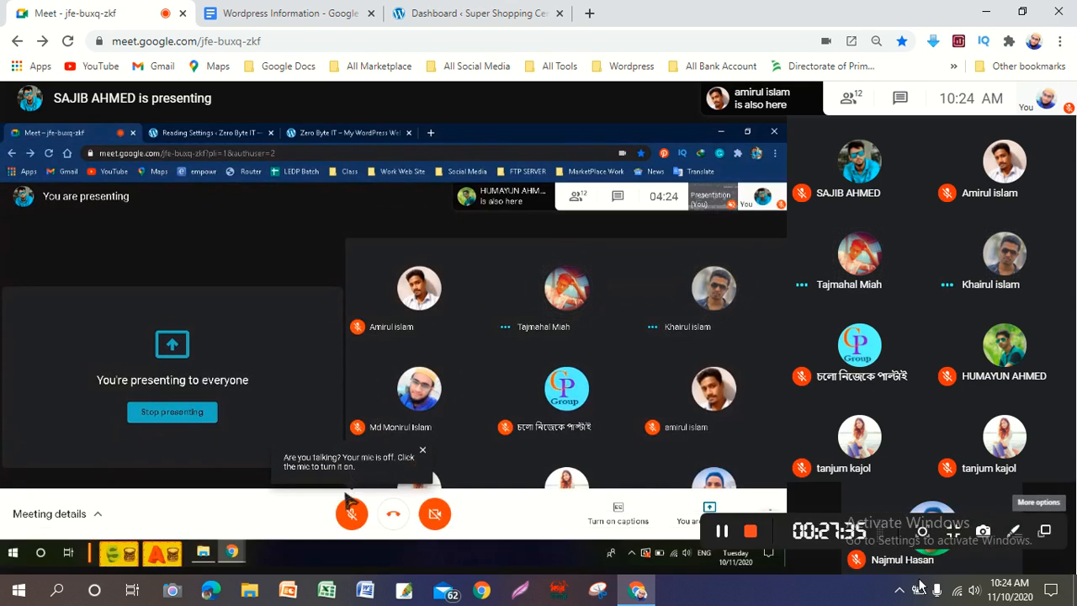
pyautogui.click(731, 535)
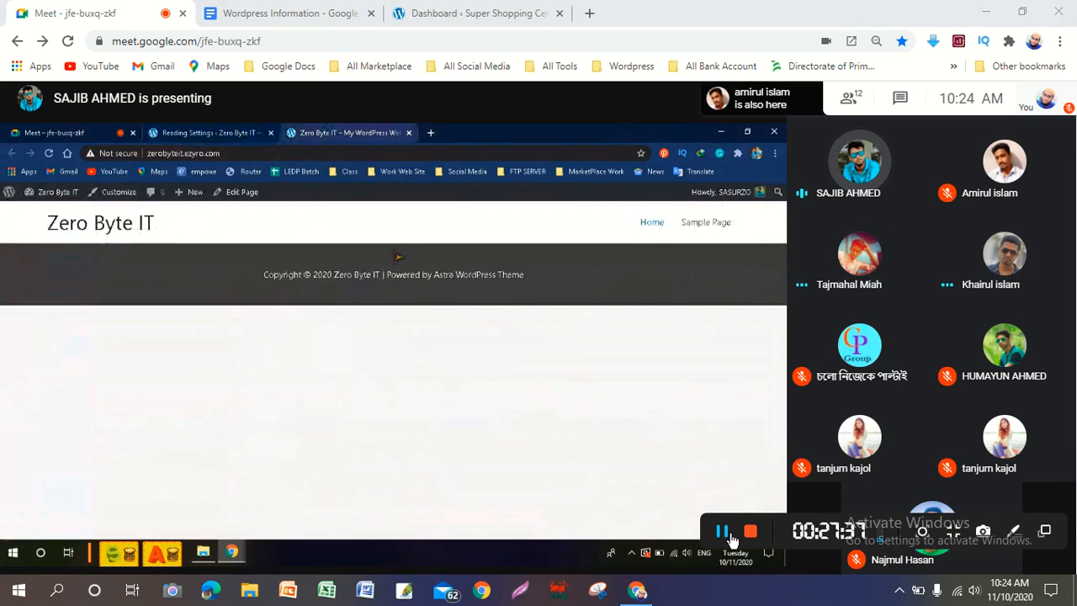
pyautogui.click(676, 479)
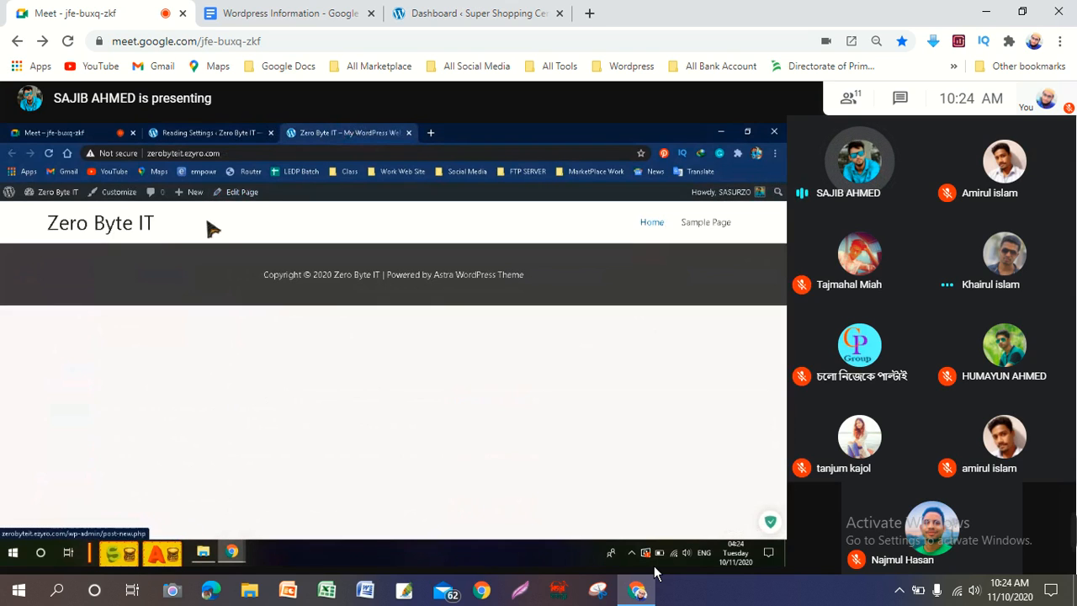
# Step: Turn the meeting microphone on to speak to the participants and turn it off again
pyautogui.moveTo(512, 484)
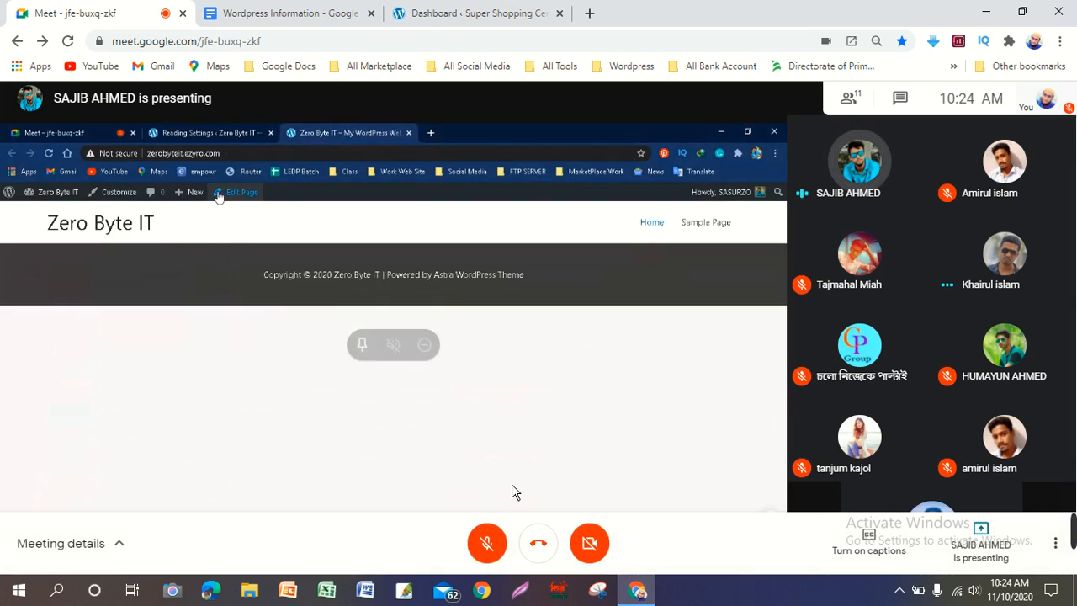
pyautogui.click(500, 560)
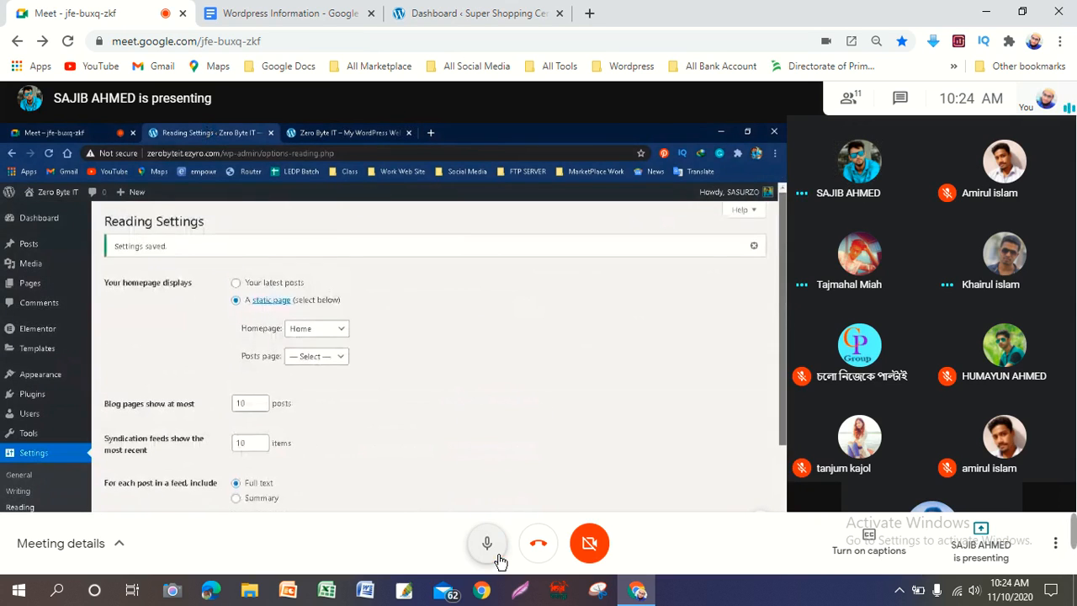
pyautogui.moveTo(479, 383)
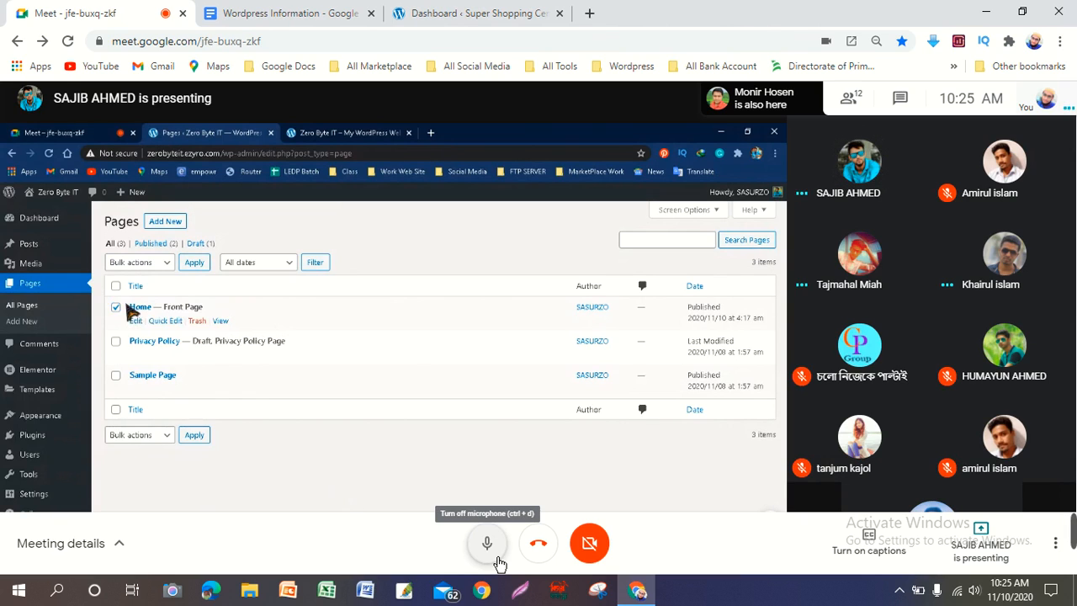
pyautogui.click(487, 543)
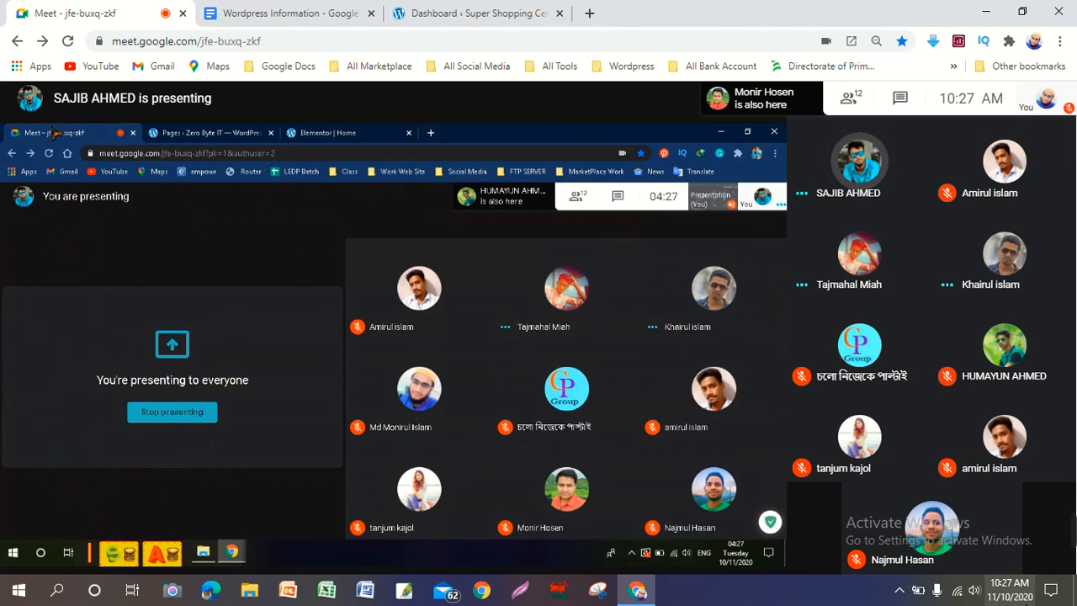
# Step: Unmute the meeting microphone and pause the screen recording
pyautogui.moveTo(1072, 532)
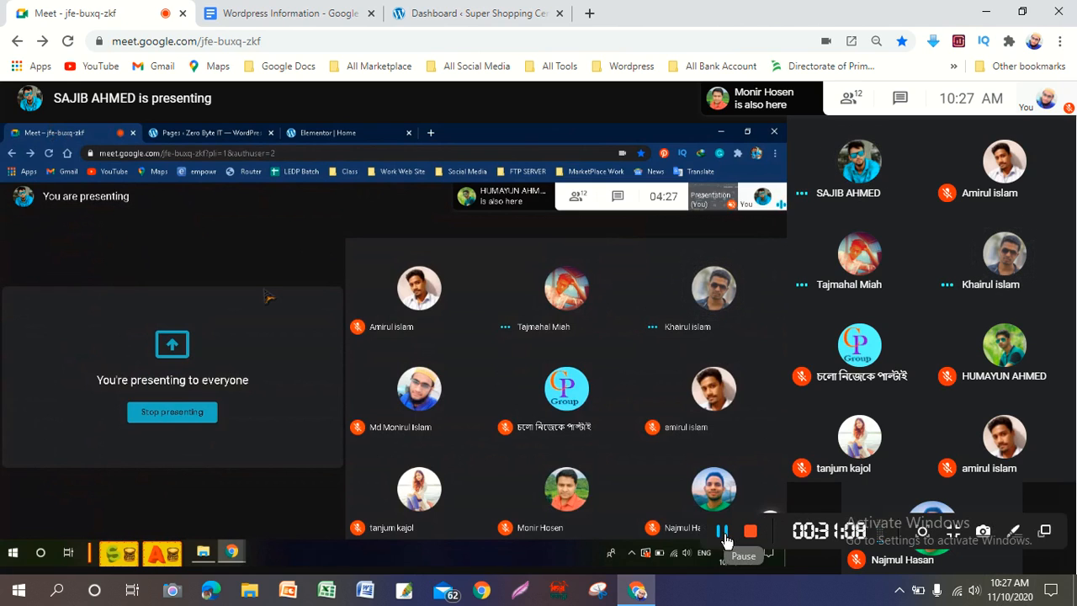
pyautogui.moveTo(456, 534)
pyautogui.click(492, 557)
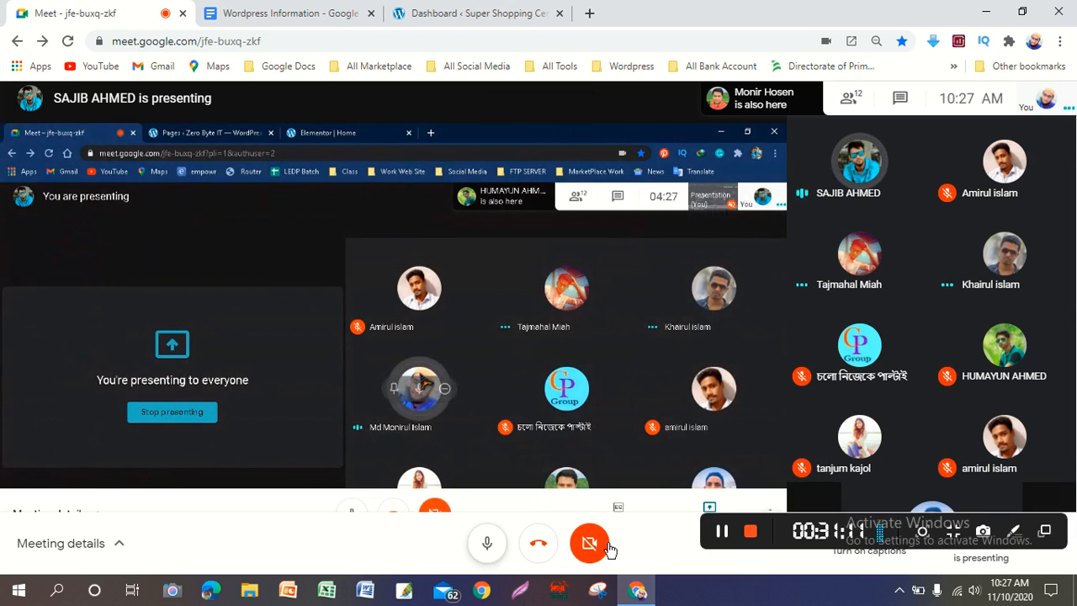
pyautogui.click(722, 532)
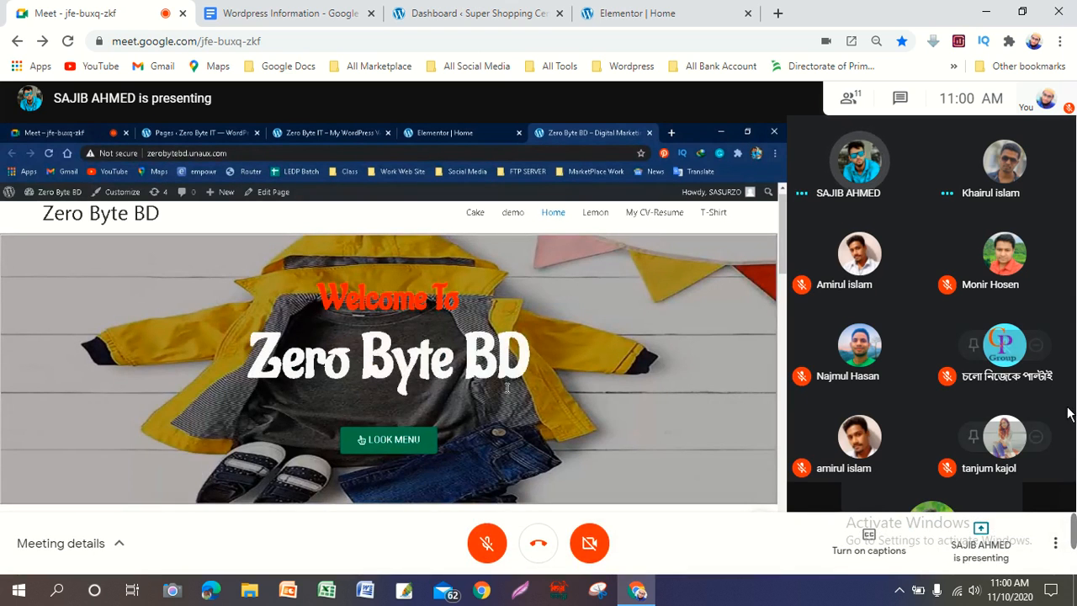
# Step: Show the meeting with the participant's presentation in full screen
pyautogui.moveTo(1073, 531)
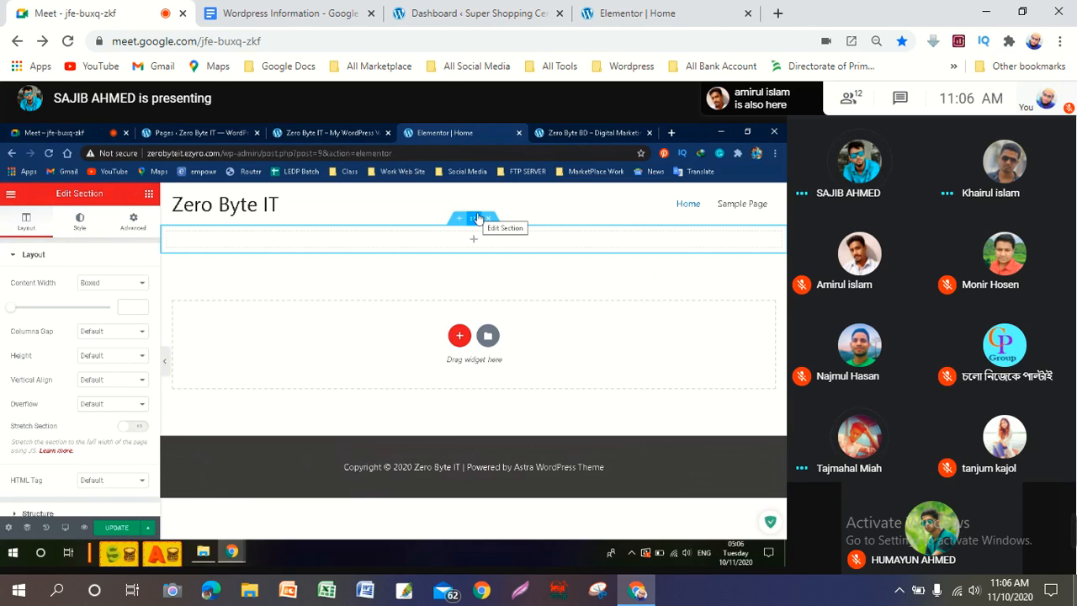
pyautogui.moveTo(1049, 535)
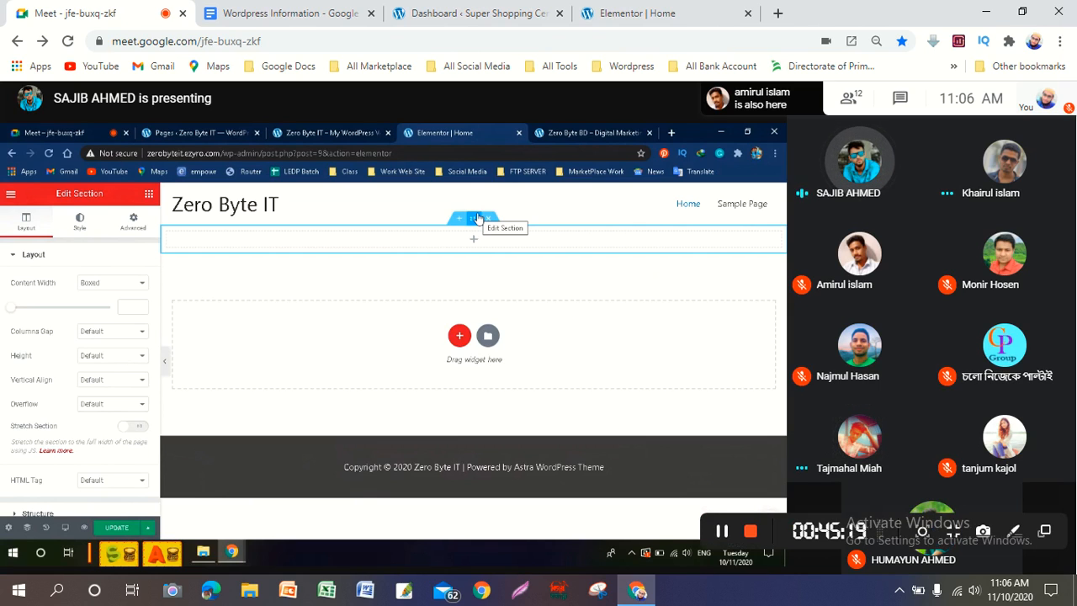
pyautogui.doubleClick(770, 444)
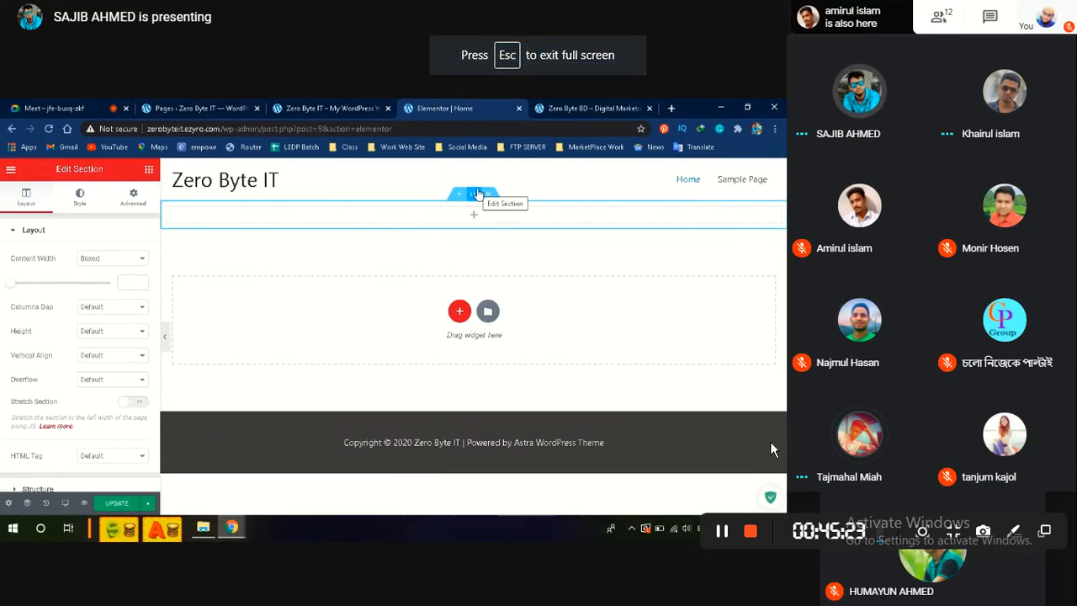
pyautogui.doubleClick(770, 443)
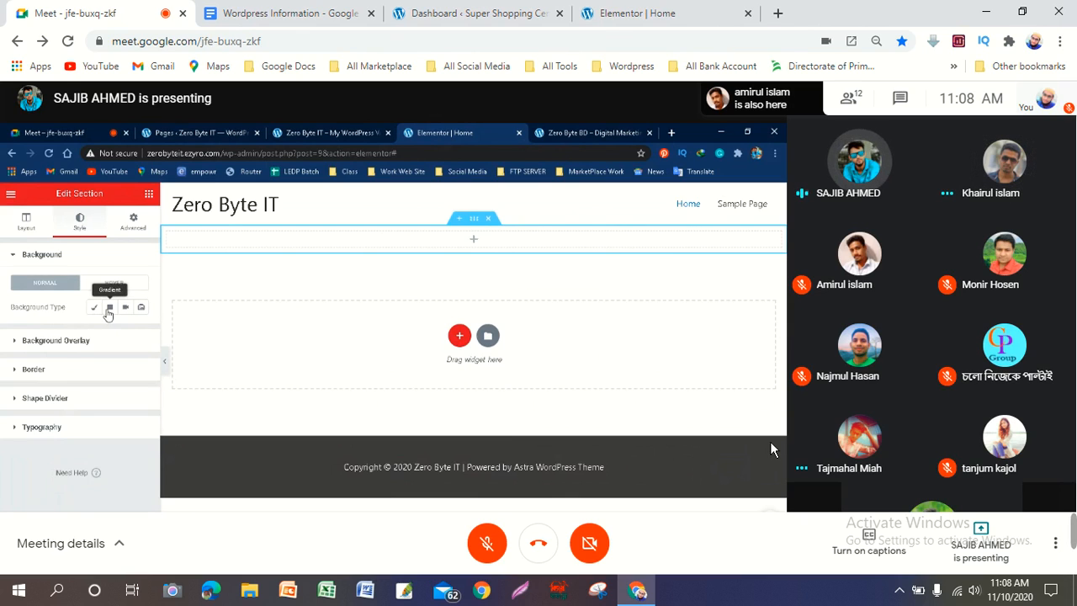
pyautogui.press('F11')
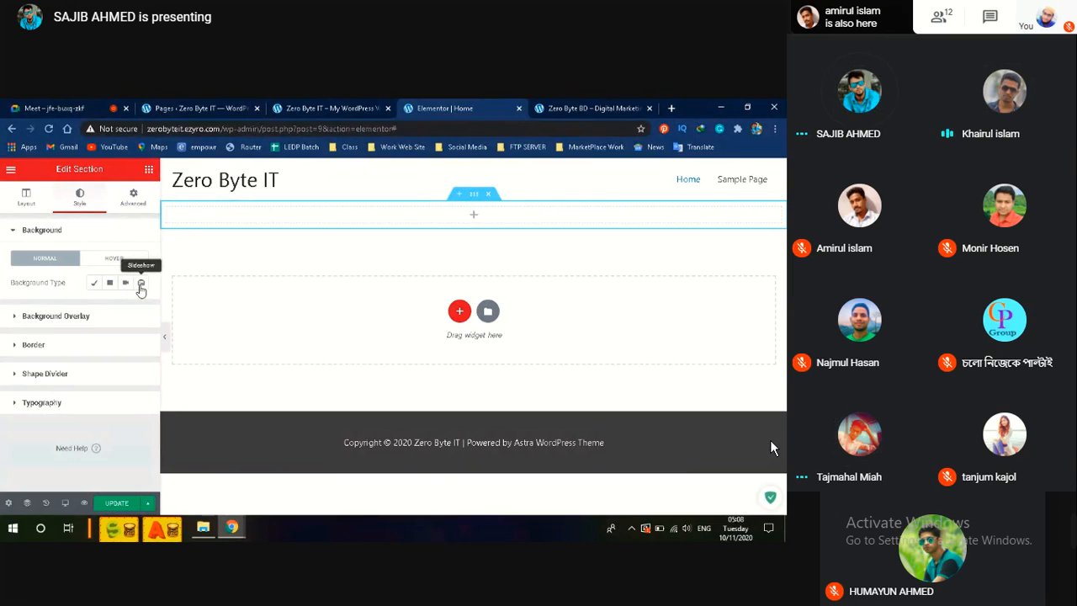
# Step: Set the section's background type to Slideshow and open the gallery's file upload for its images
pyautogui.click(142, 285)
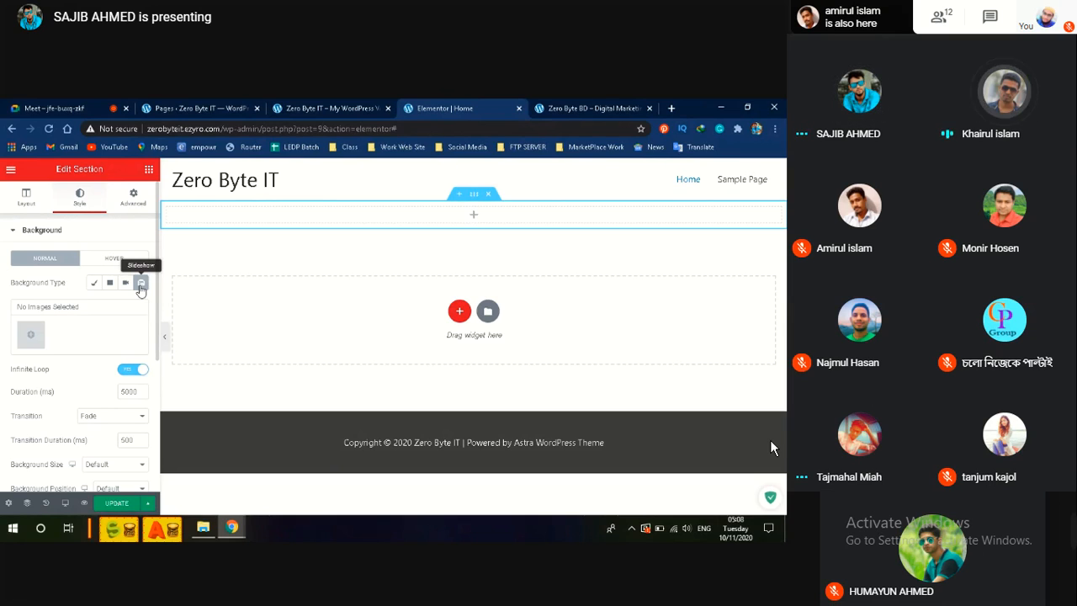
pyautogui.click(27, 337)
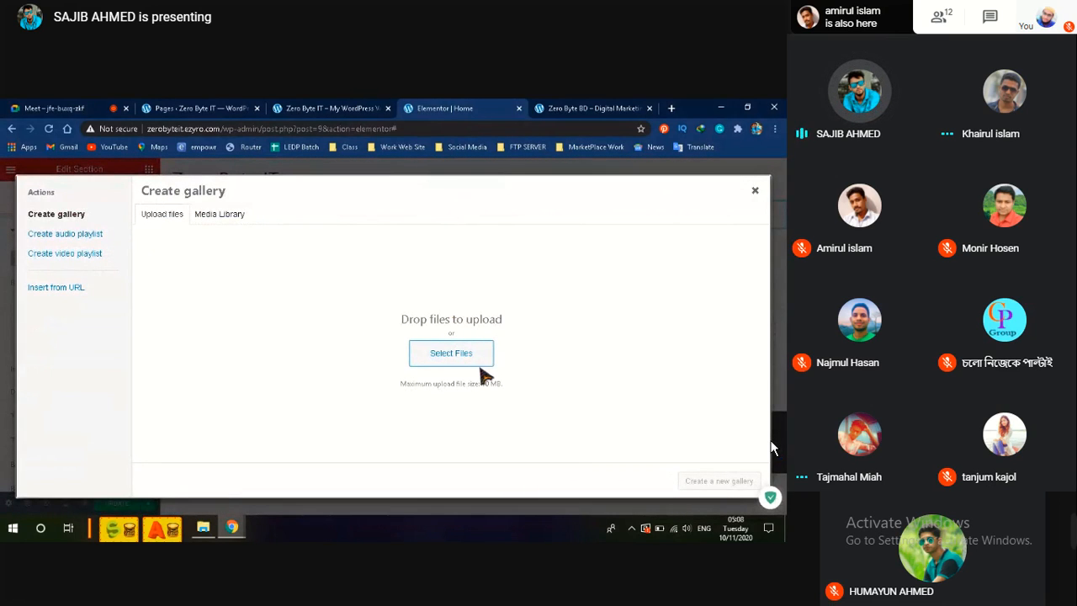
pyautogui.click(206, 220)
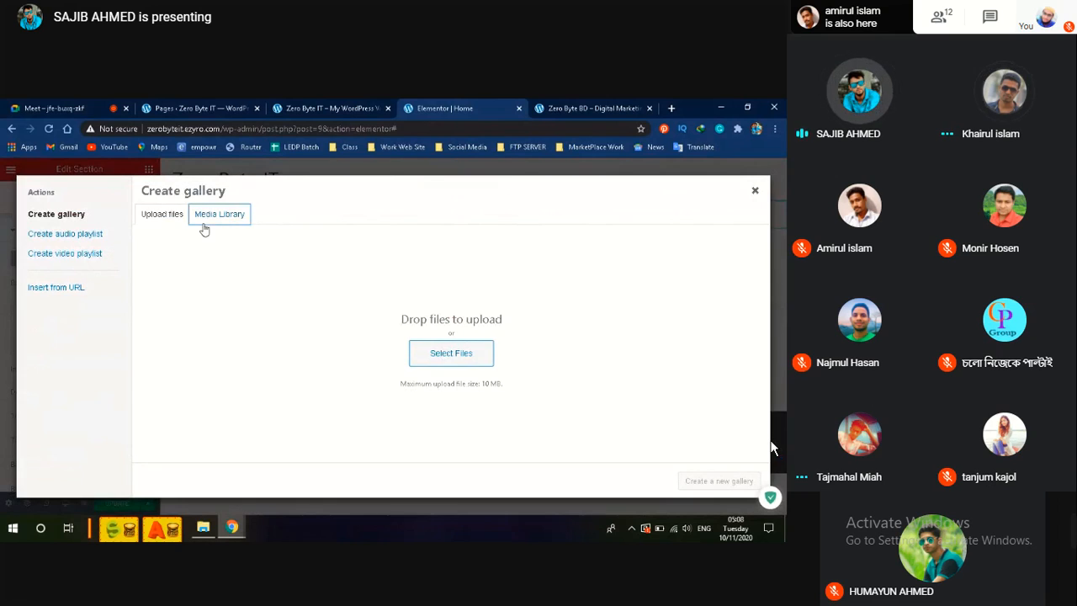
pyautogui.click(159, 215)
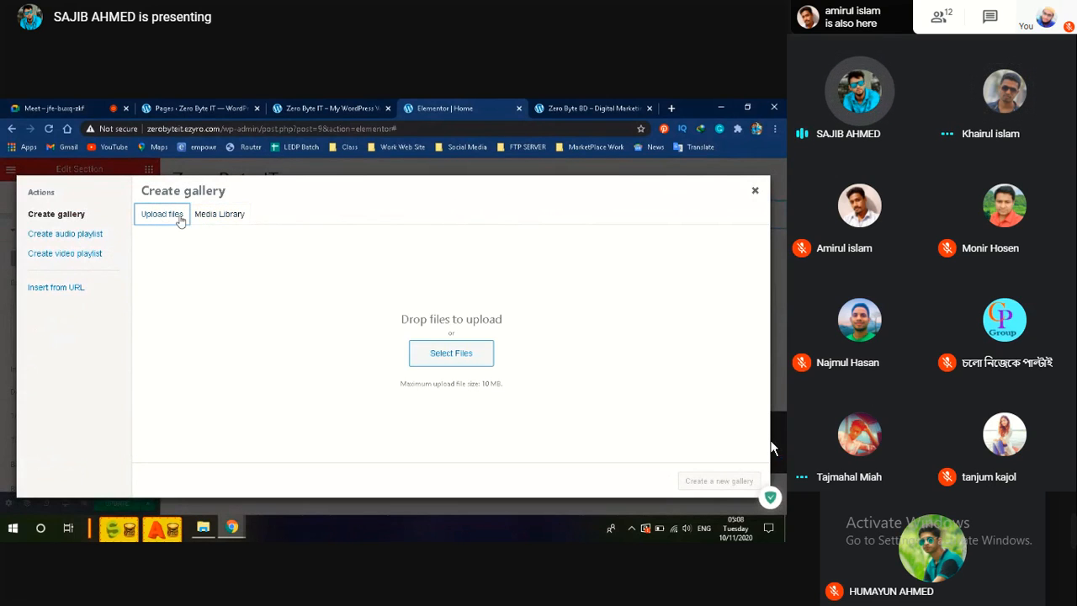
# Step: Browse for the files to upload in the Screen folder inside My Picture on the PERSONAL (H:) drive
pyautogui.click(474, 354)
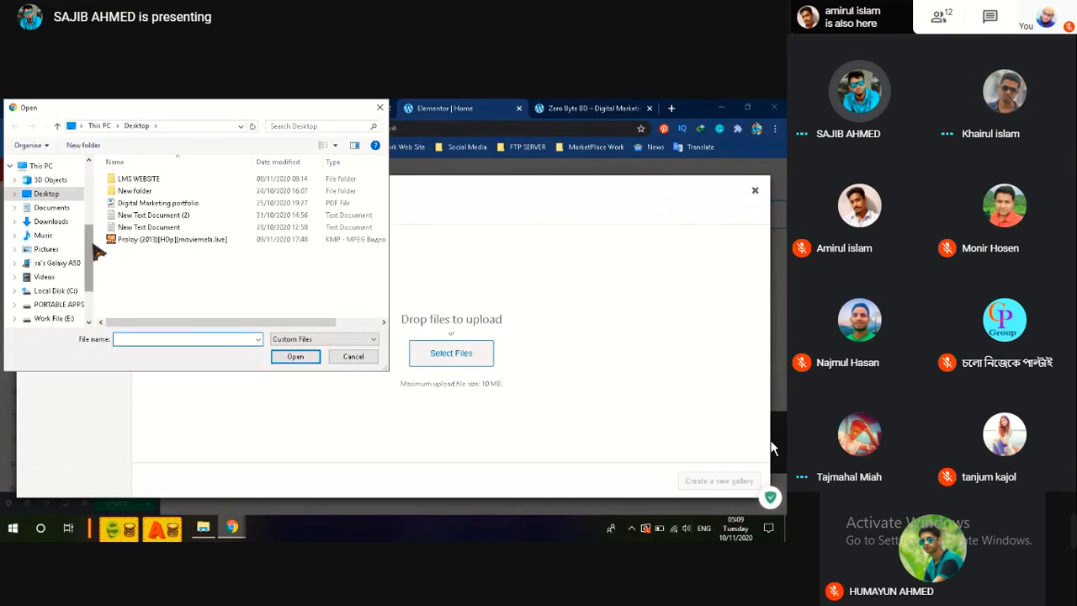
pyautogui.moveTo(87, 250); pyautogui.dragTo(83, 278)
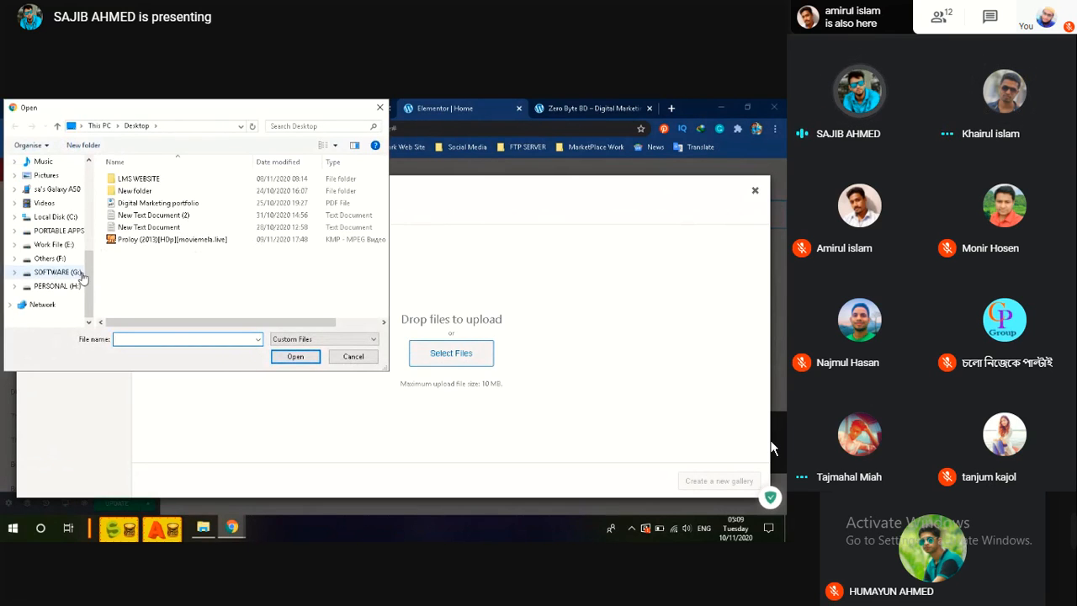
pyautogui.click(70, 287)
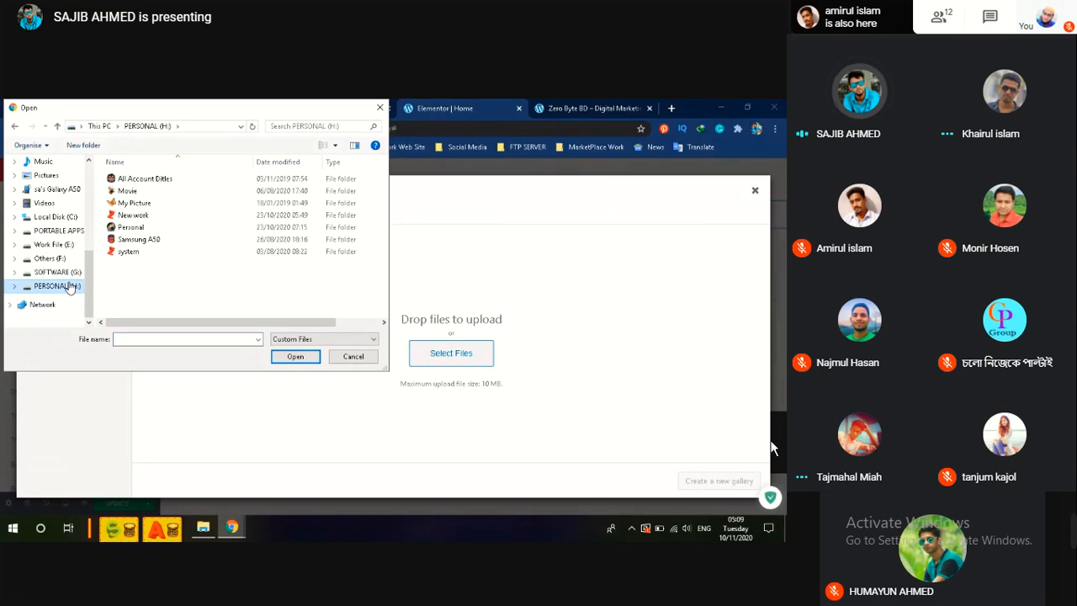
pyautogui.doubleClick(168, 205)
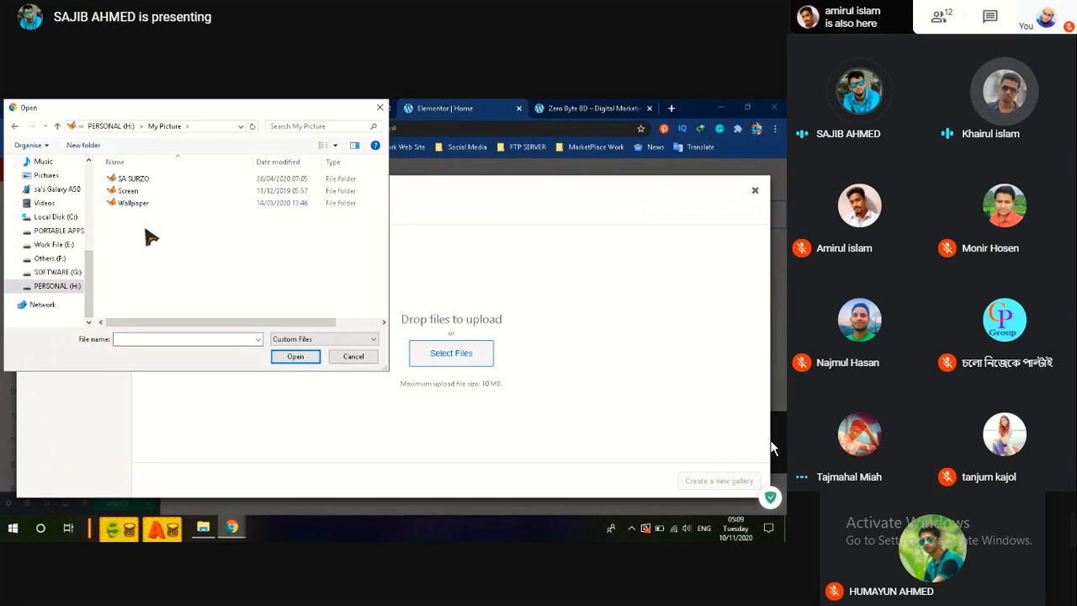
pyautogui.moveTo(149, 236); pyautogui.dragTo(159, 197)
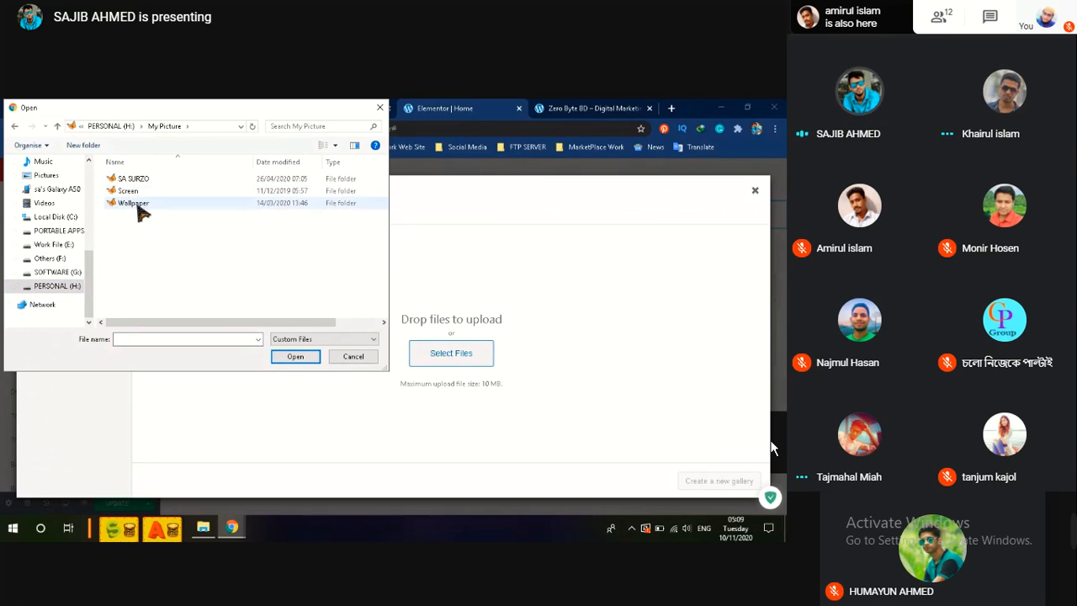
pyautogui.doubleClick(137, 191)
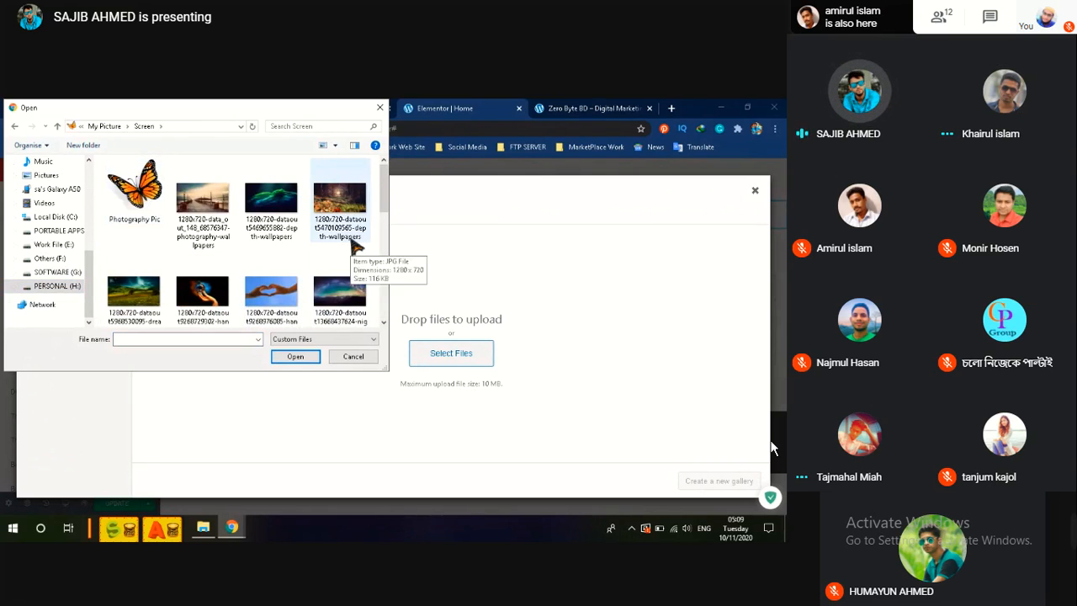
pyautogui.click(218, 224)
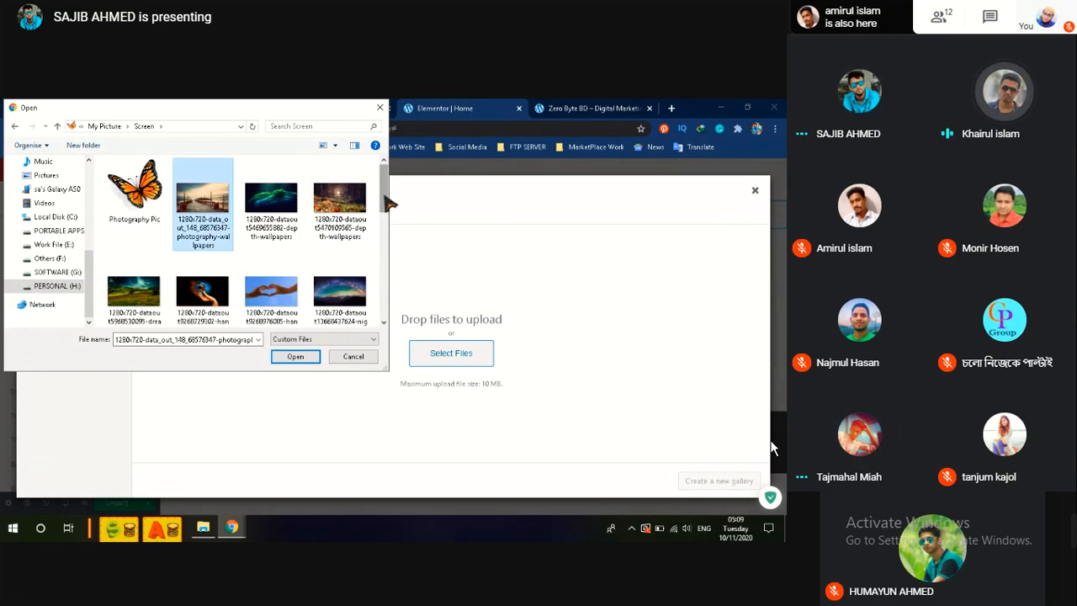
pyautogui.moveTo(388, 201); pyautogui.dragTo(385, 240)
pyautogui.keyDown('ctrl'); pyautogui.click(134, 225); pyautogui.keyUp('ctrl')
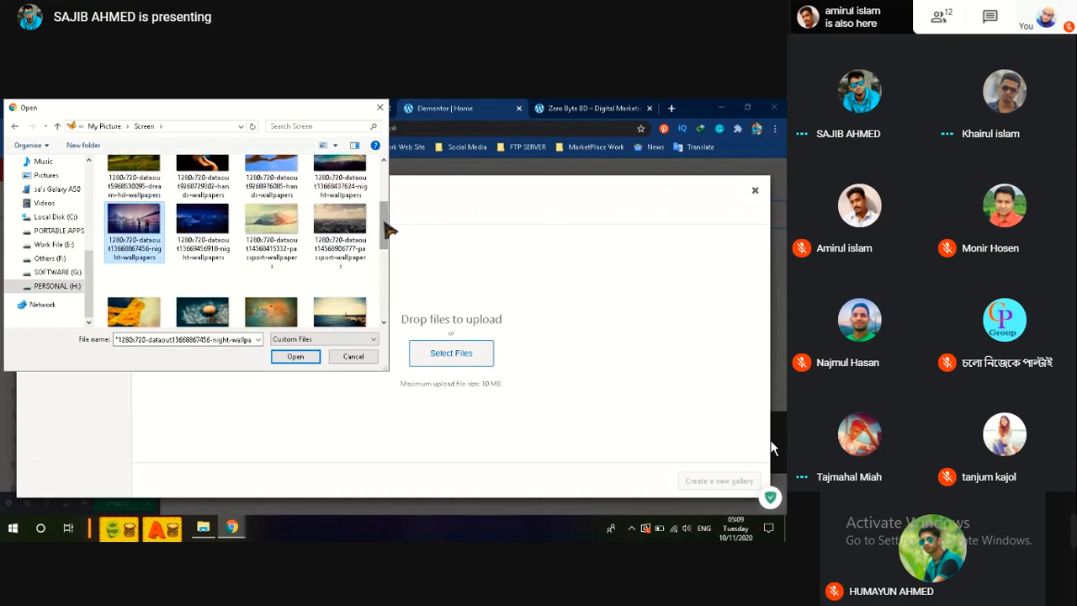
pyautogui.scroll(-3, 386, 229)
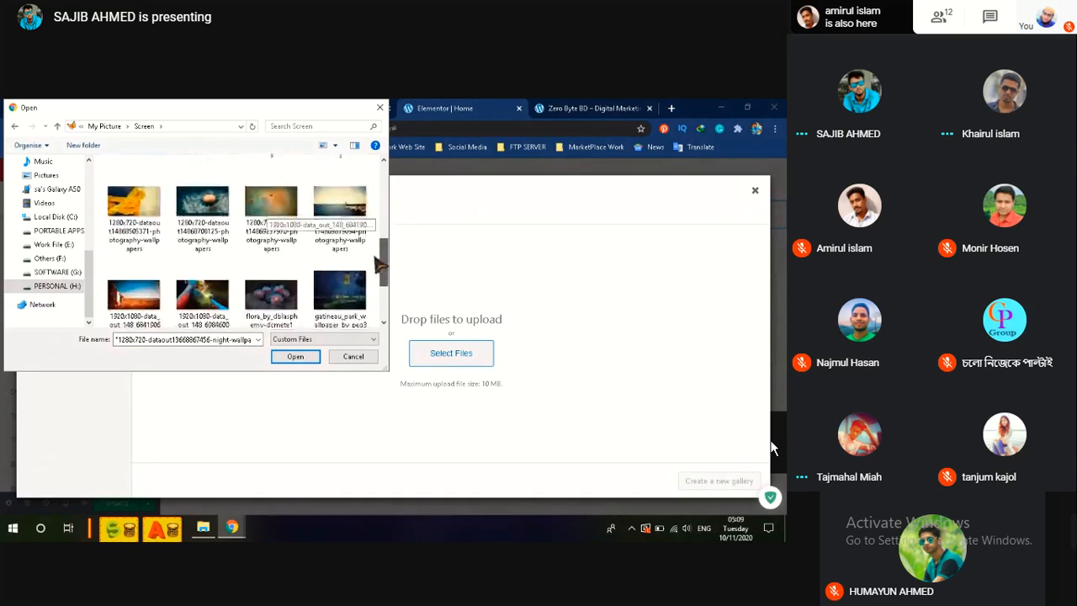
pyautogui.keyDown('ctrl'); pyautogui.click(259, 296); pyautogui.keyUp('ctrl')
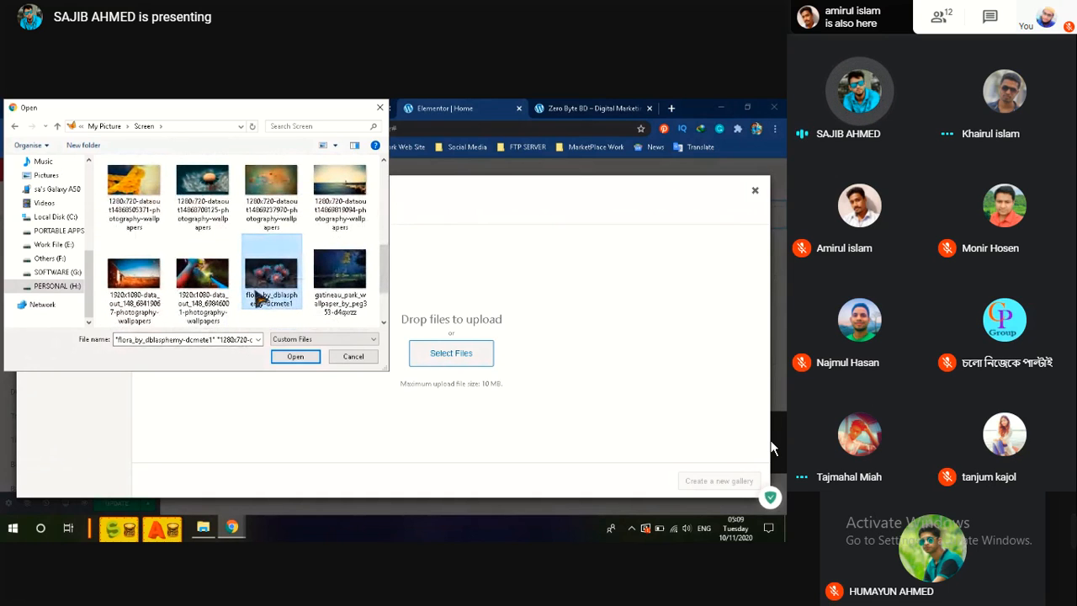
pyautogui.moveTo(106, 241); pyautogui.dragTo(264, 289)
pyautogui.keyDown('ctrl'); pyautogui.click(357, 290); pyautogui.keyUp('ctrl')
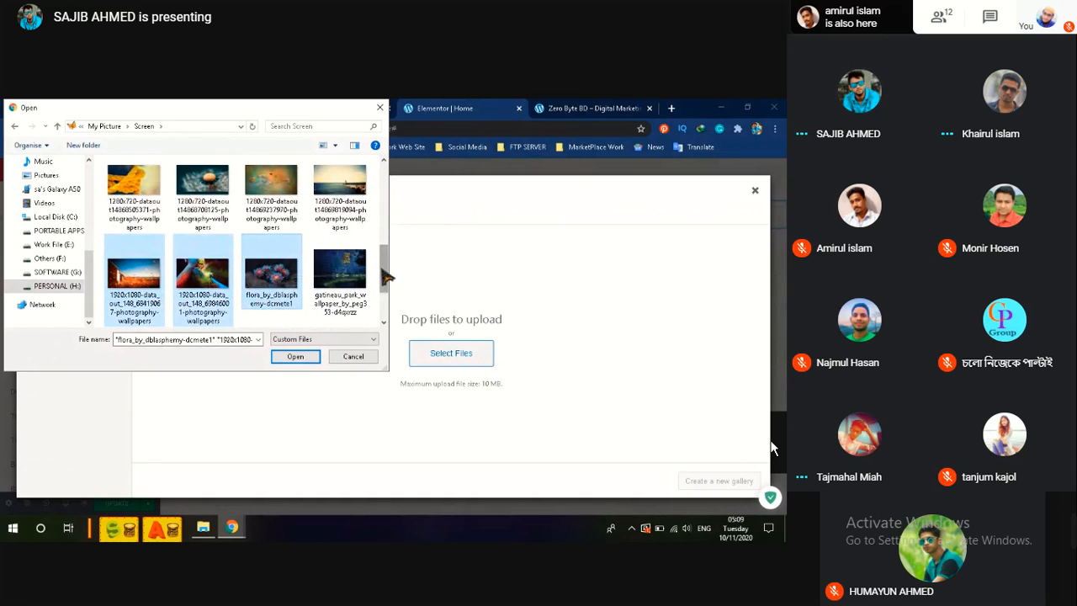
# Step: Upload the flora, colour-powder hands and yellow rope wallpapers and create a new gallery from the three images
pyautogui.click(291, 284)
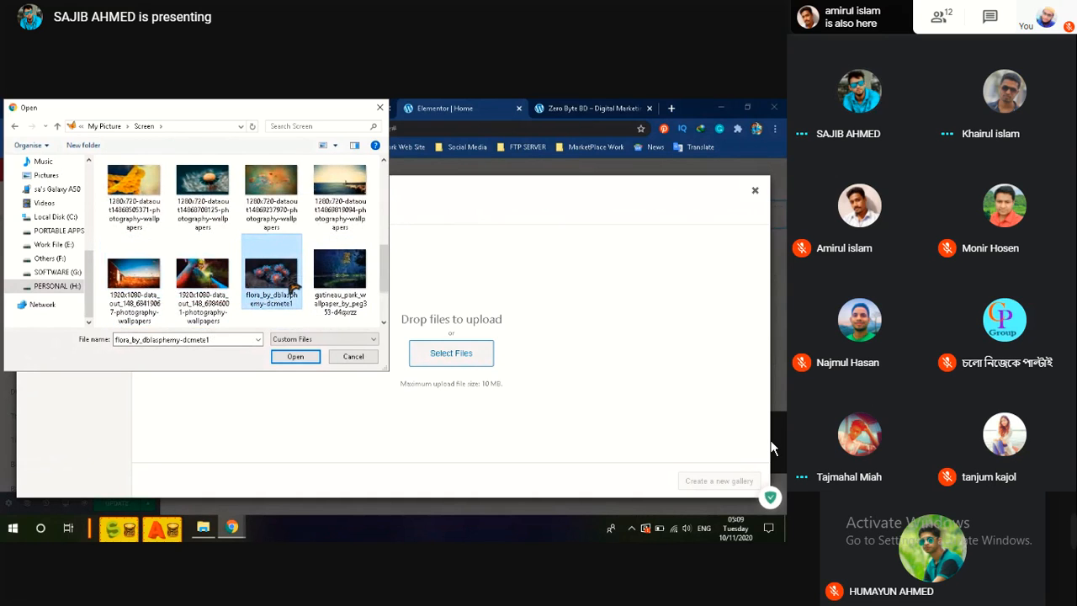
pyautogui.keyDown('ctrl'); pyautogui.click(229, 301); pyautogui.keyUp('ctrl')
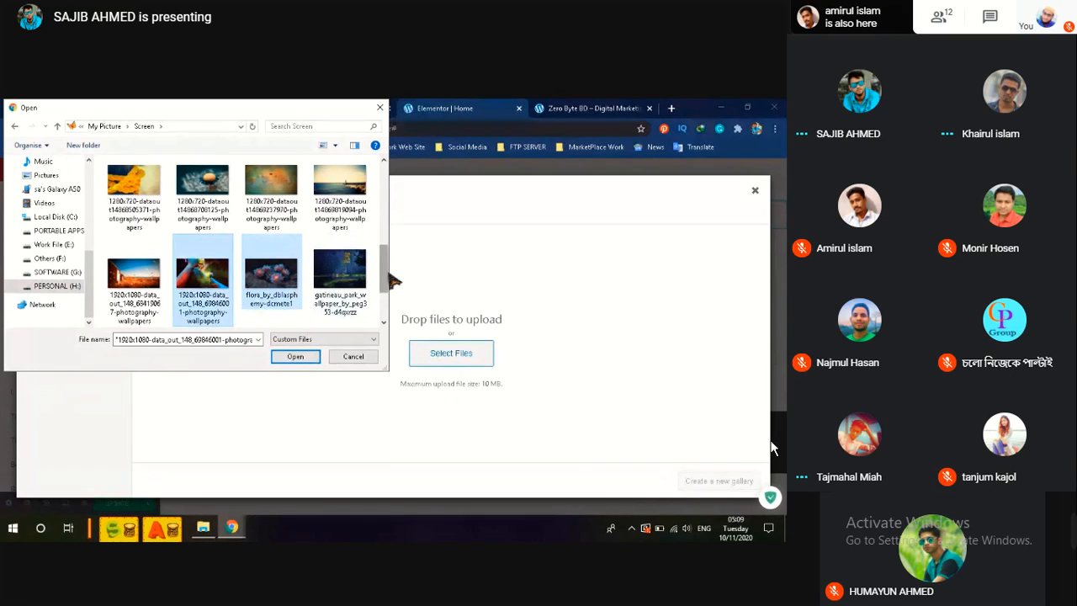
pyautogui.moveTo(387, 278); pyautogui.dragTo(385, 263)
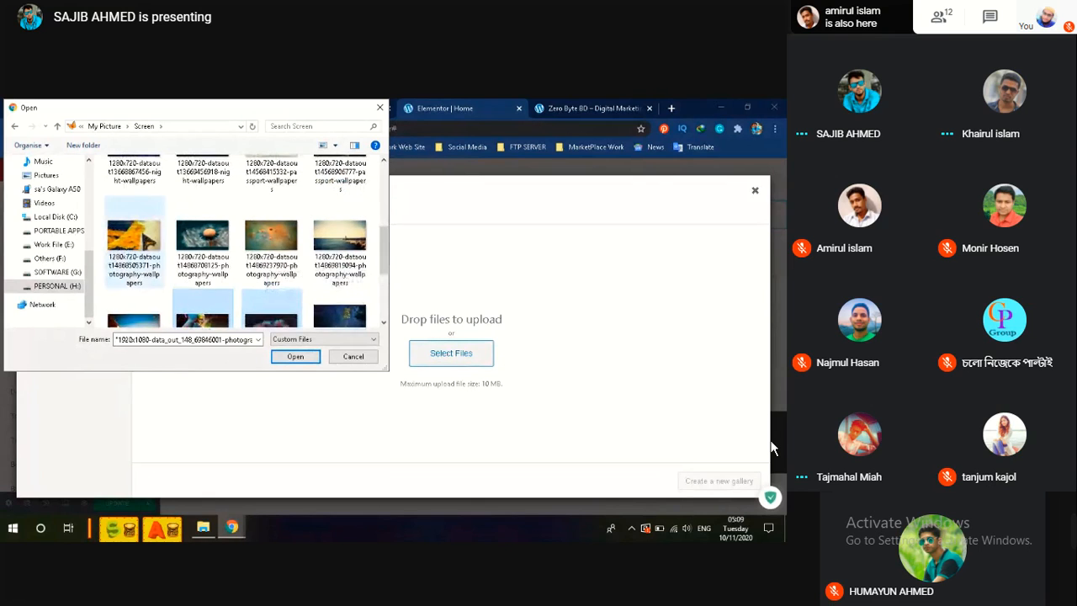
pyautogui.keyDown('ctrl'); pyautogui.click(144, 242); pyautogui.keyUp('ctrl')
pyautogui.click(294, 356)
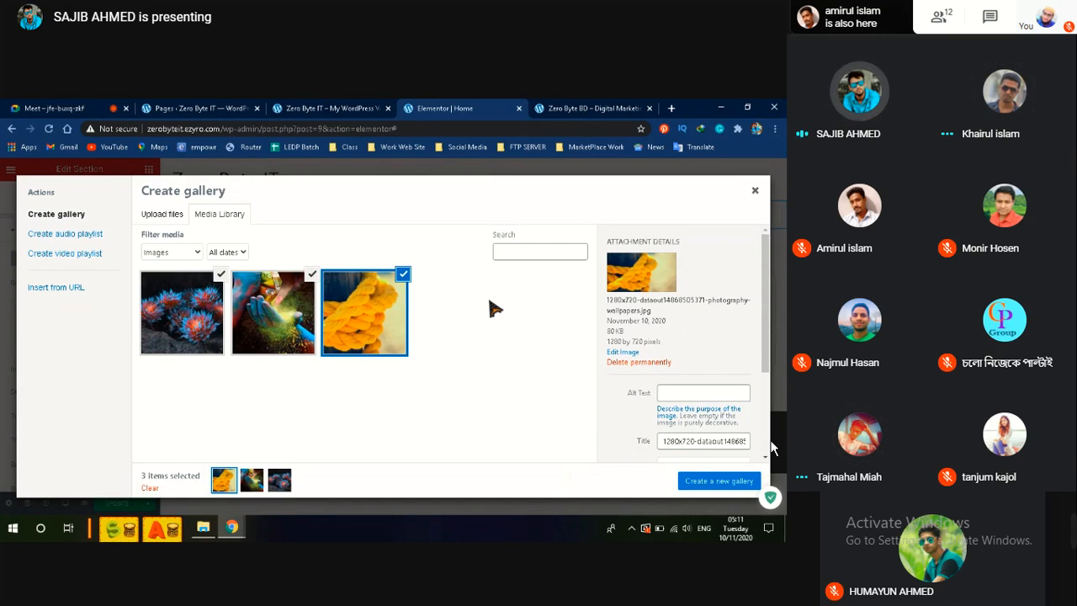
pyautogui.click(721, 485)
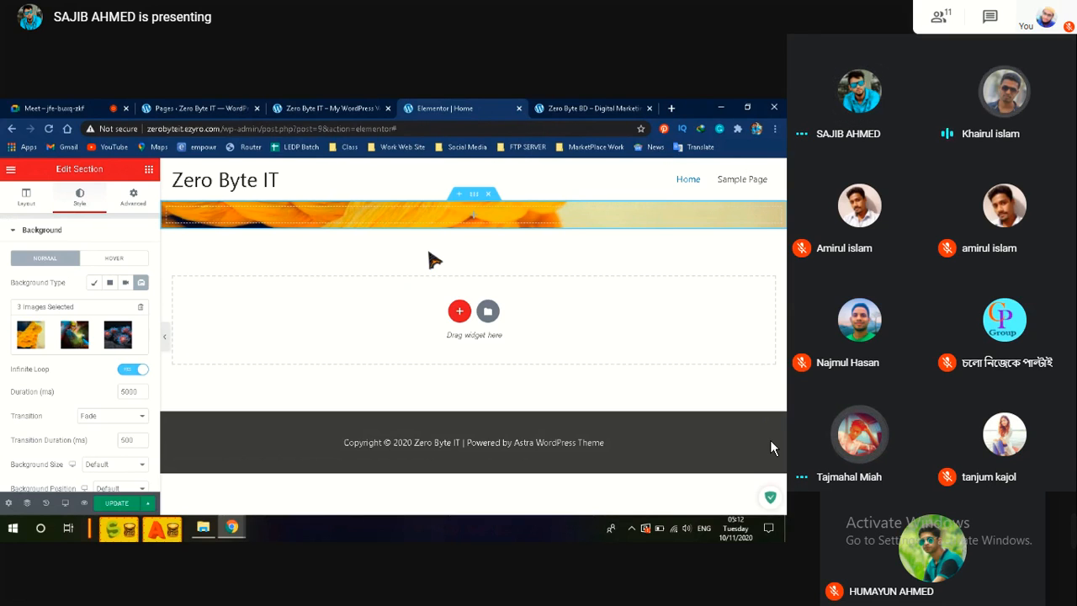
pyautogui.scroll(-4, 158, 300)
pyautogui.moveTo(159, 301); pyautogui.dragTo(168, 334)
pyautogui.click(159, 293)
pyautogui.scroll(5, 158, 294)
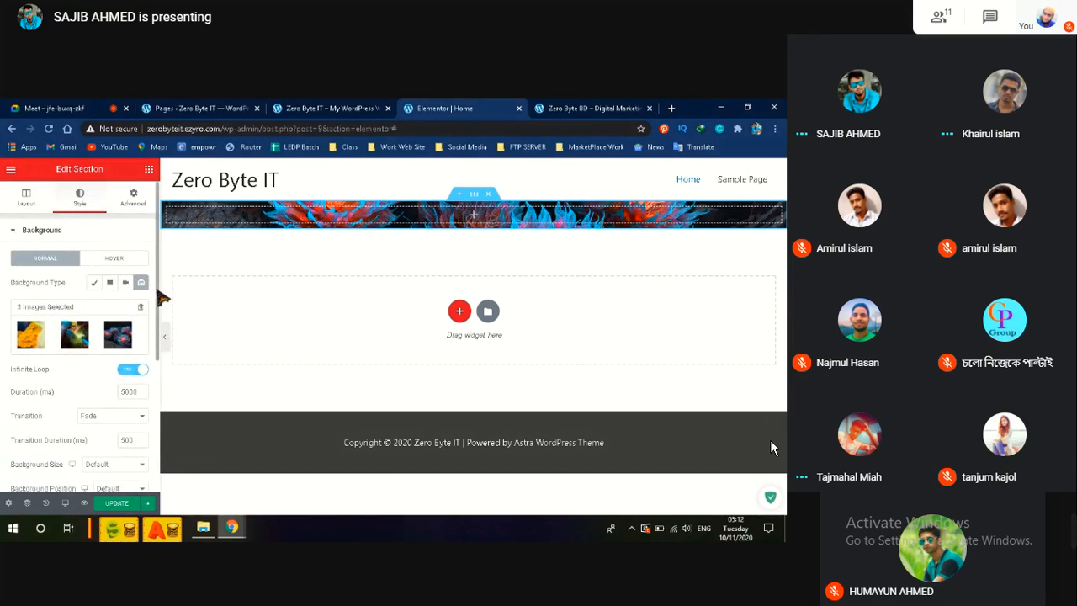
# Step: Try the Auto background size on the section's slideshow and set the background size to Cover
pyautogui.scroll(-1, 160, 303)
pyautogui.scroll(-3, 159, 328)
pyautogui.scroll(-1, 158, 349)
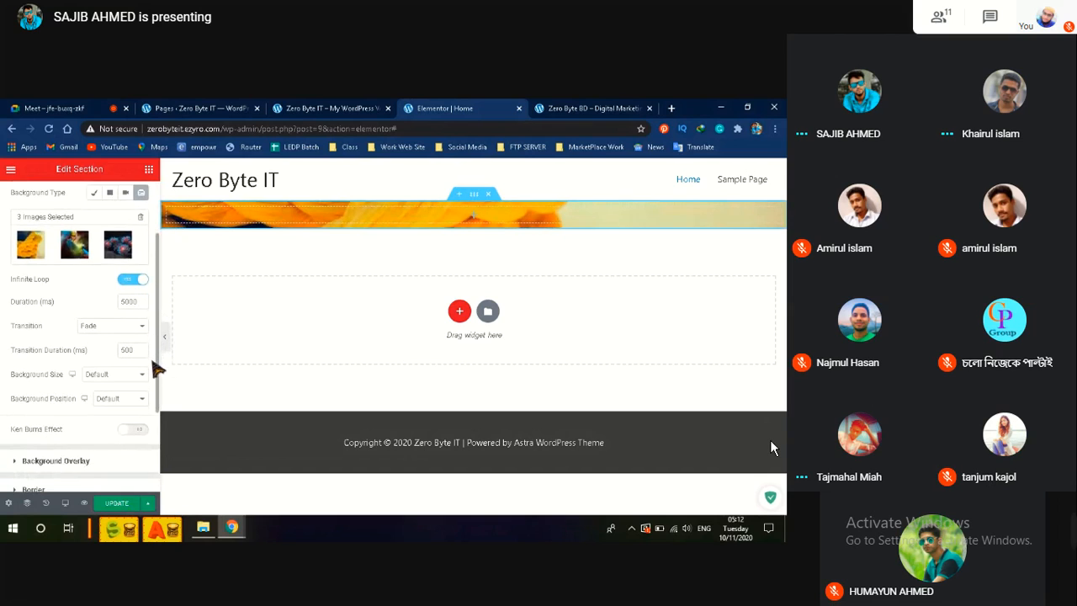
pyautogui.click(131, 380)
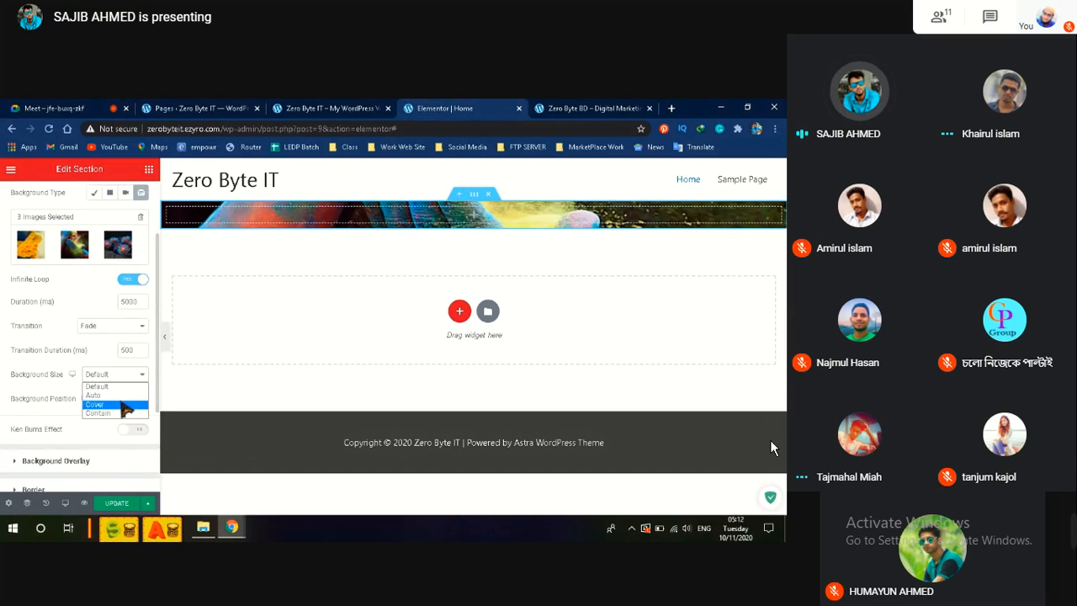
pyautogui.click(56, 374)
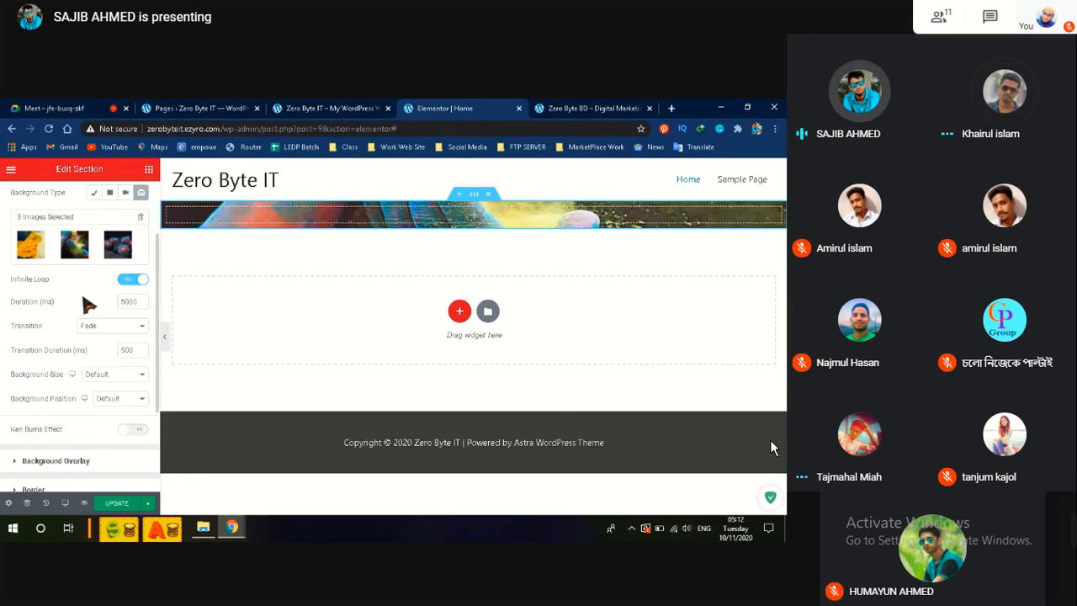
pyautogui.click(118, 381)
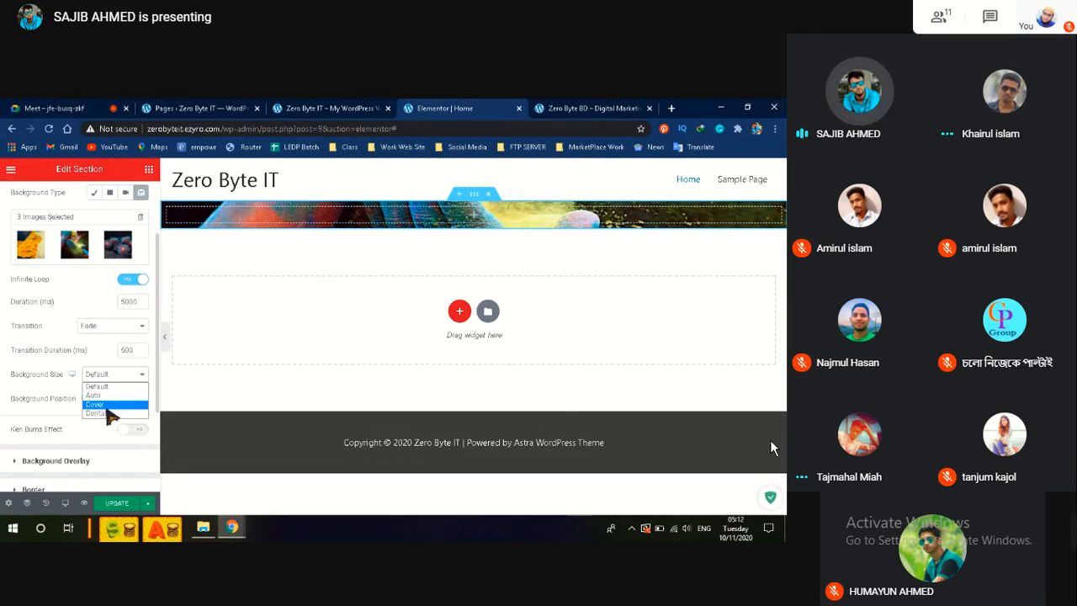
pyautogui.click(107, 395)
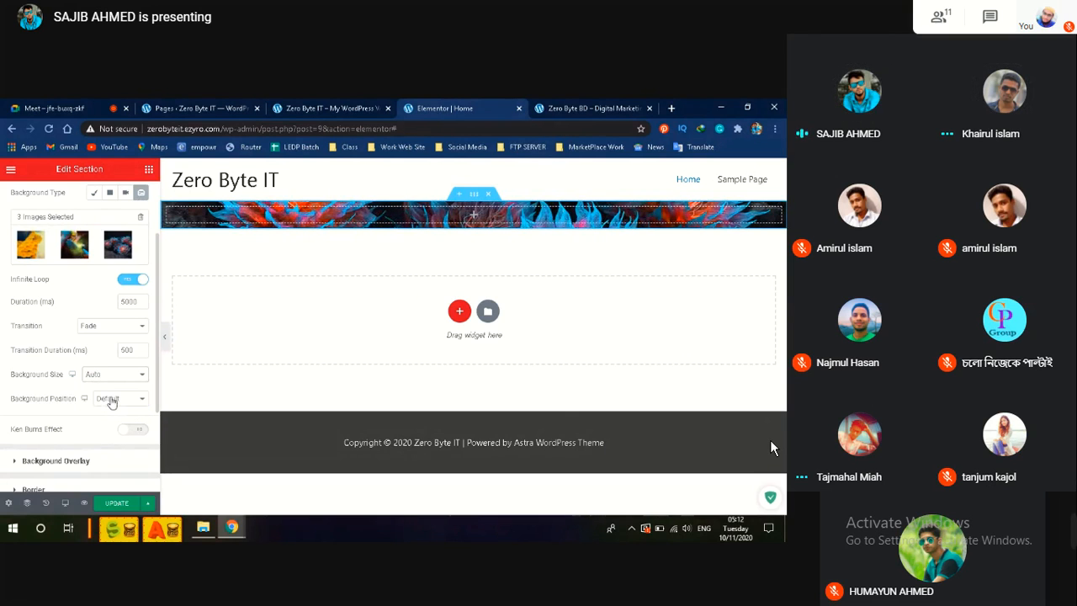
pyautogui.click(131, 378)
pyautogui.click(121, 405)
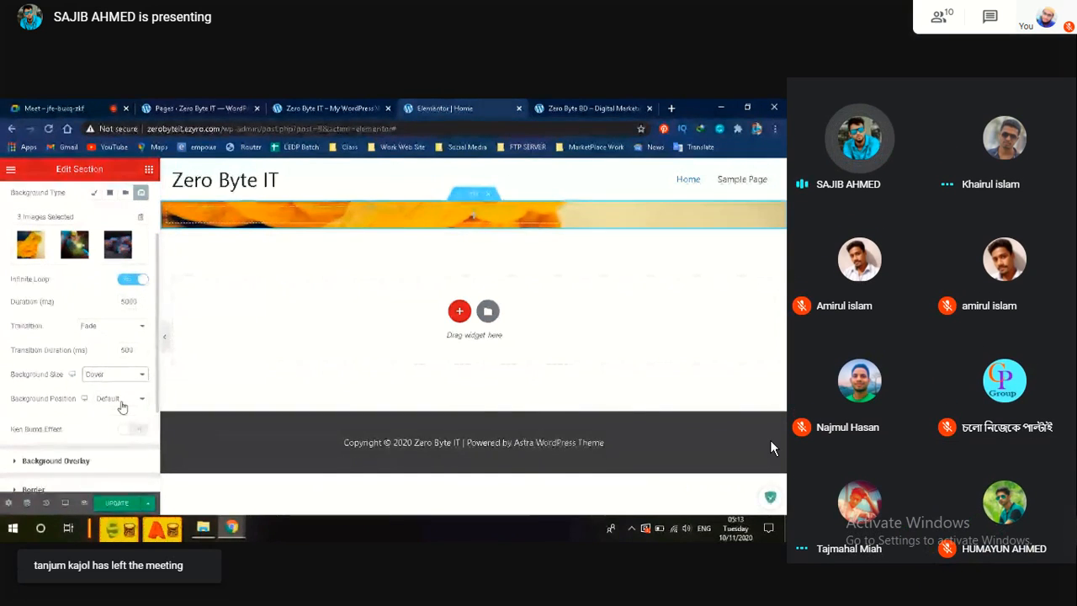
# Step: Set the slideshow's background position to Center Center and turn on the Ken Burns Effect
pyautogui.click(133, 399)
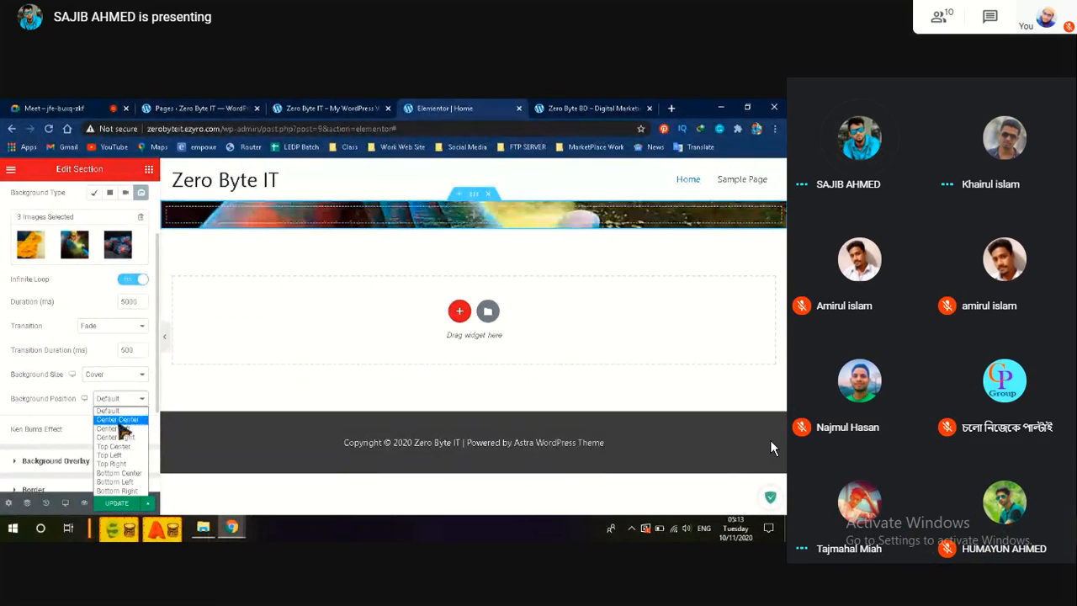
pyautogui.click(119, 420)
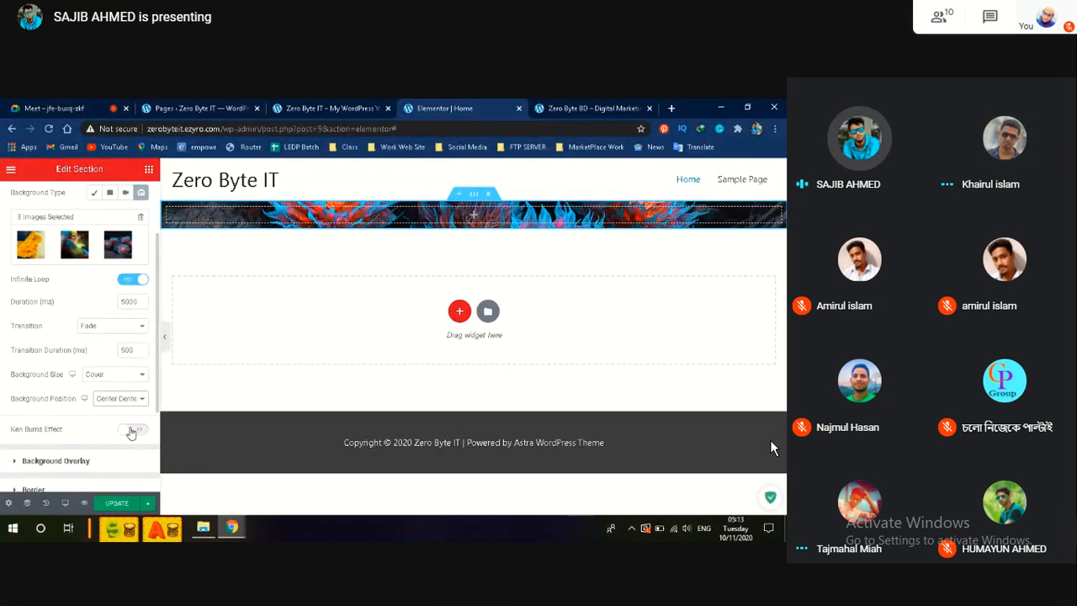
pyautogui.click(131, 430)
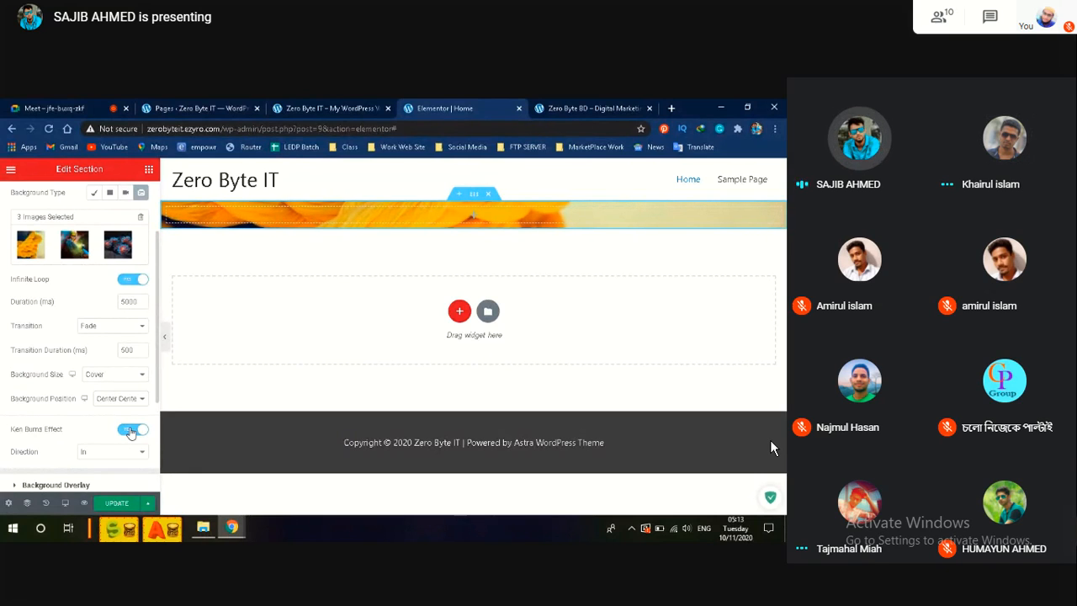
# Step: Set the slideshow's Ken Burns Effect direction to In and update the Home page
pyautogui.click(119, 455)
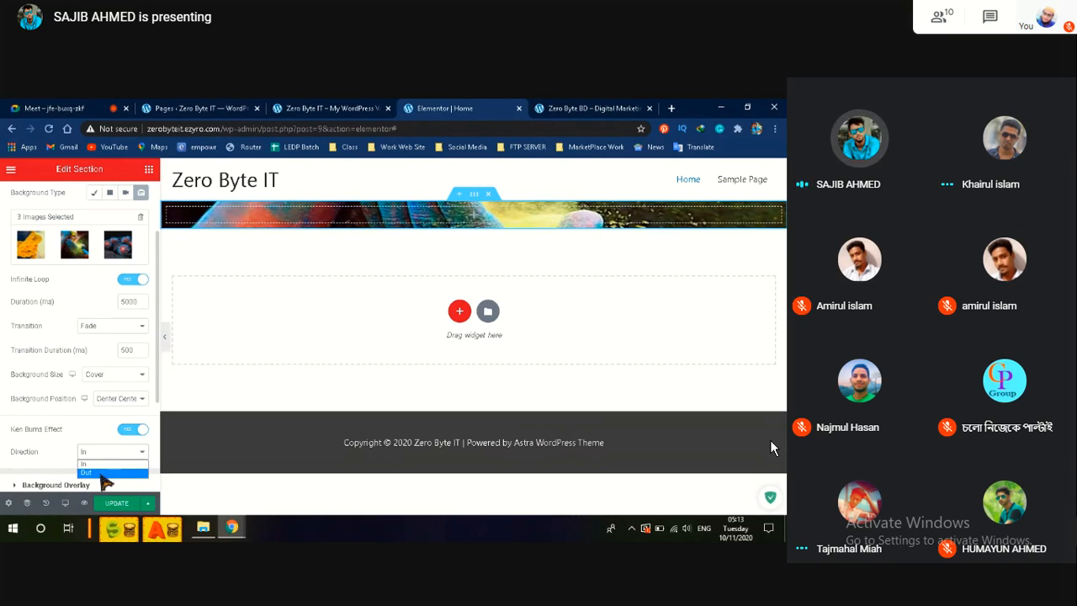
pyautogui.click(92, 464)
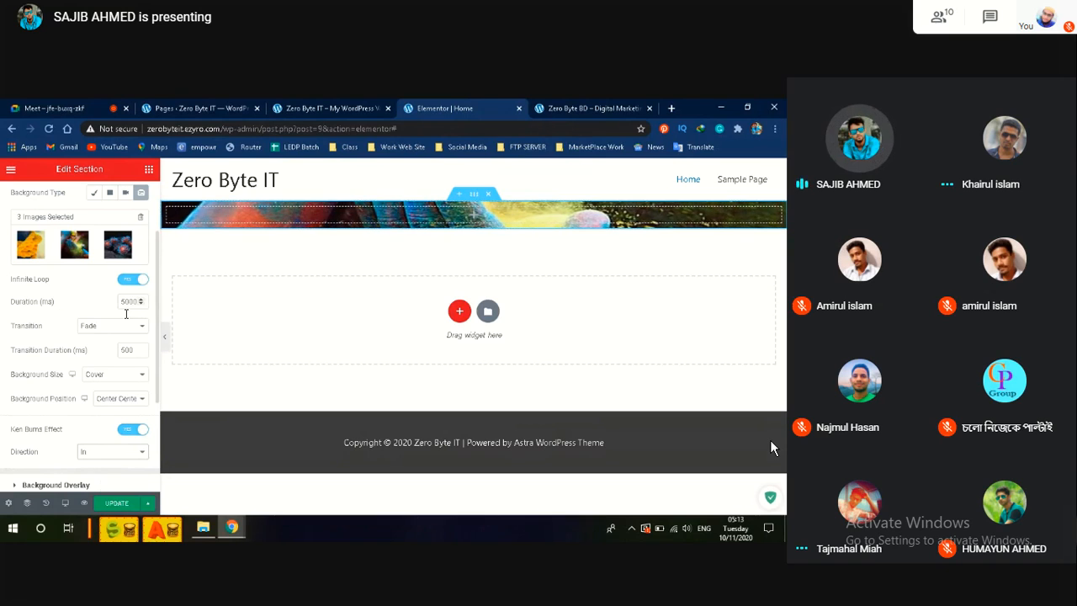
pyautogui.click(115, 505)
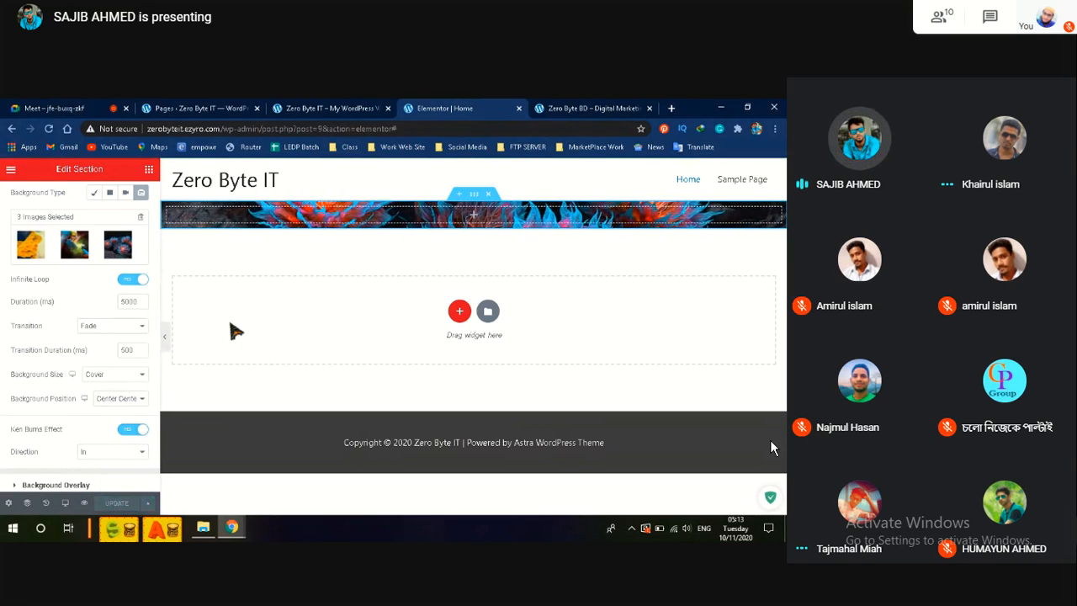
# Step: Reload the live Zero Byte IT site and compare its slideshow section with the Elementor editor
pyautogui.click(293, 109)
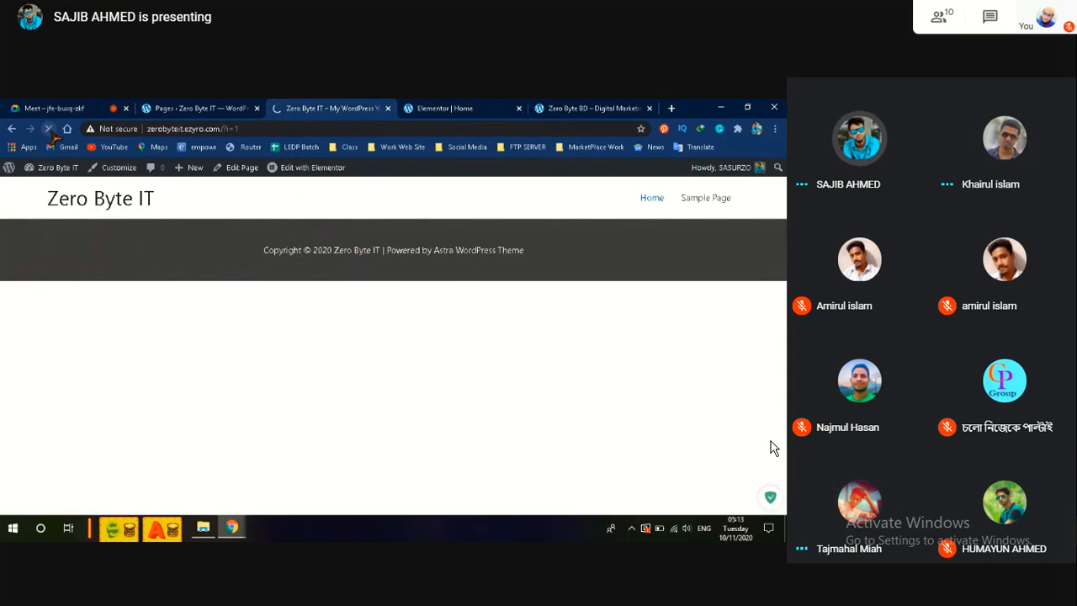
pyautogui.click(49, 130)
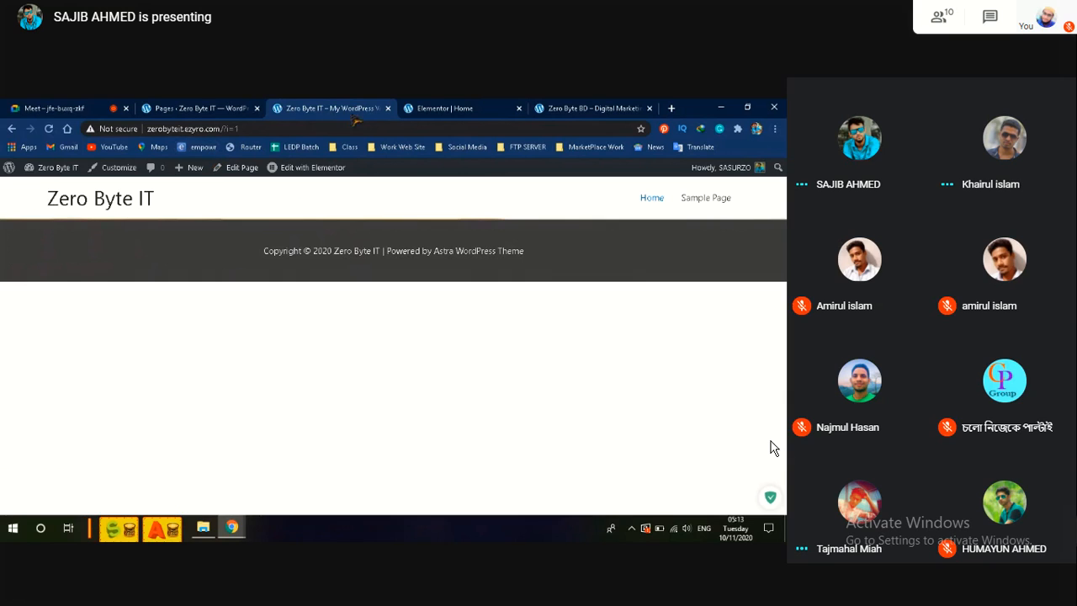
pyautogui.click(425, 107)
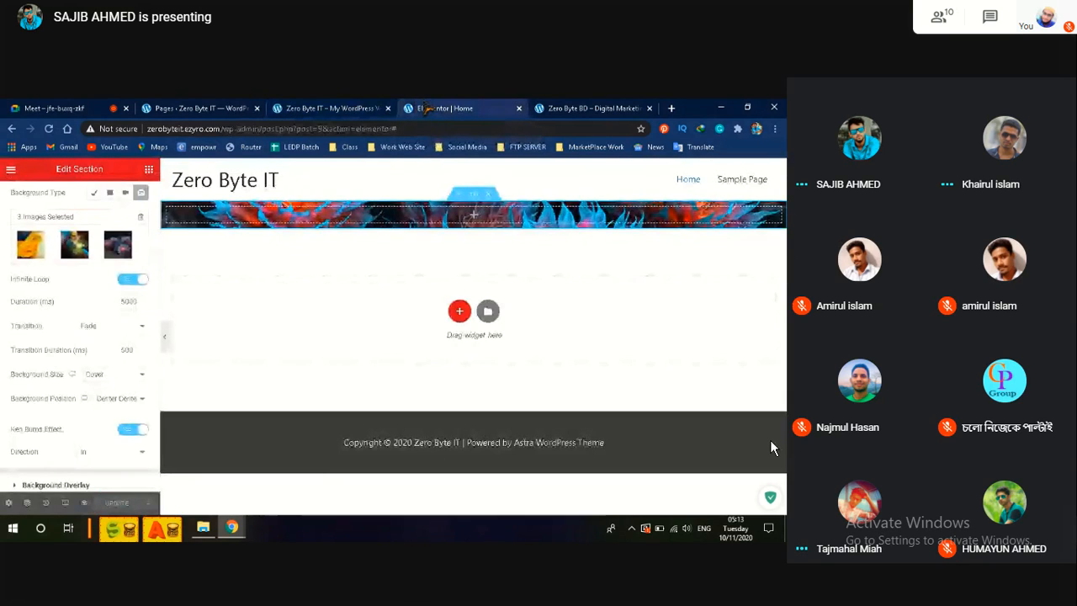
pyautogui.click(368, 108)
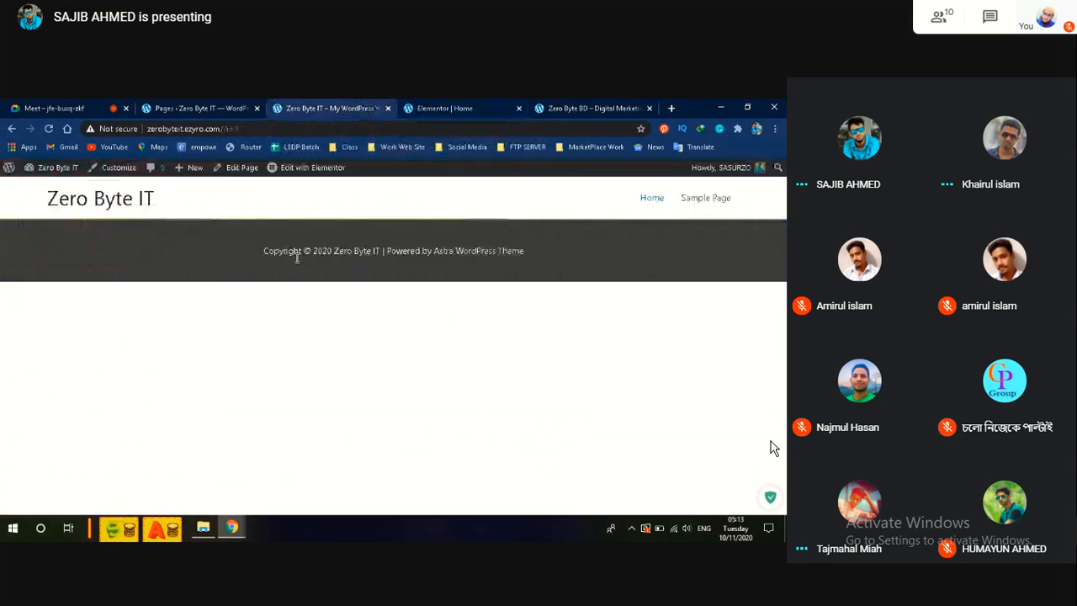
# Step: Open the site in a new browser tab from the Pages admin, close the old site tab and place the new one after Elementor
pyautogui.click(223, 108)
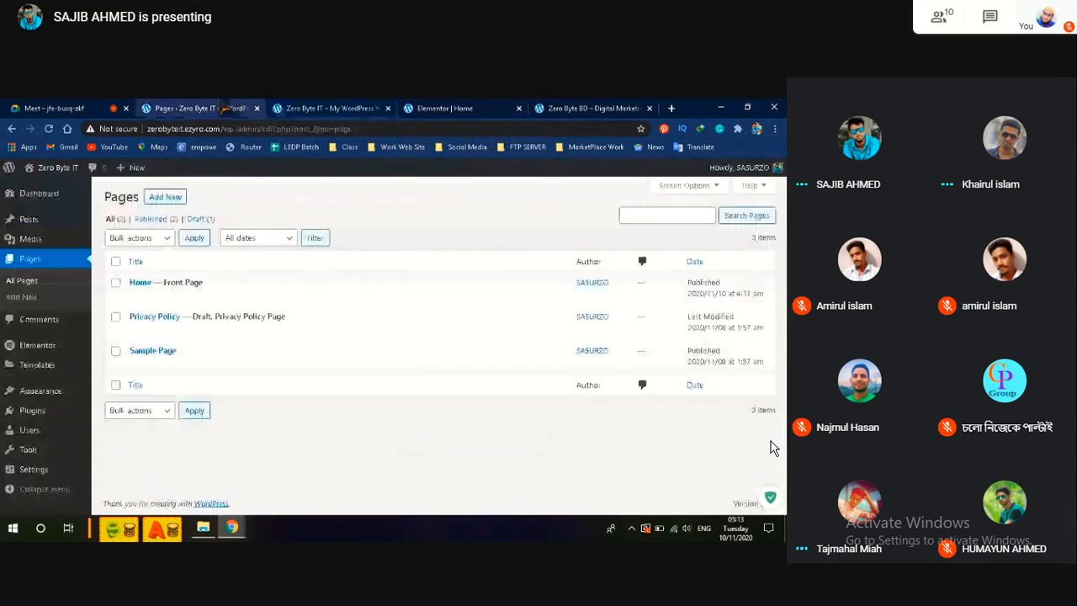
pyautogui.moveTo(59, 170)
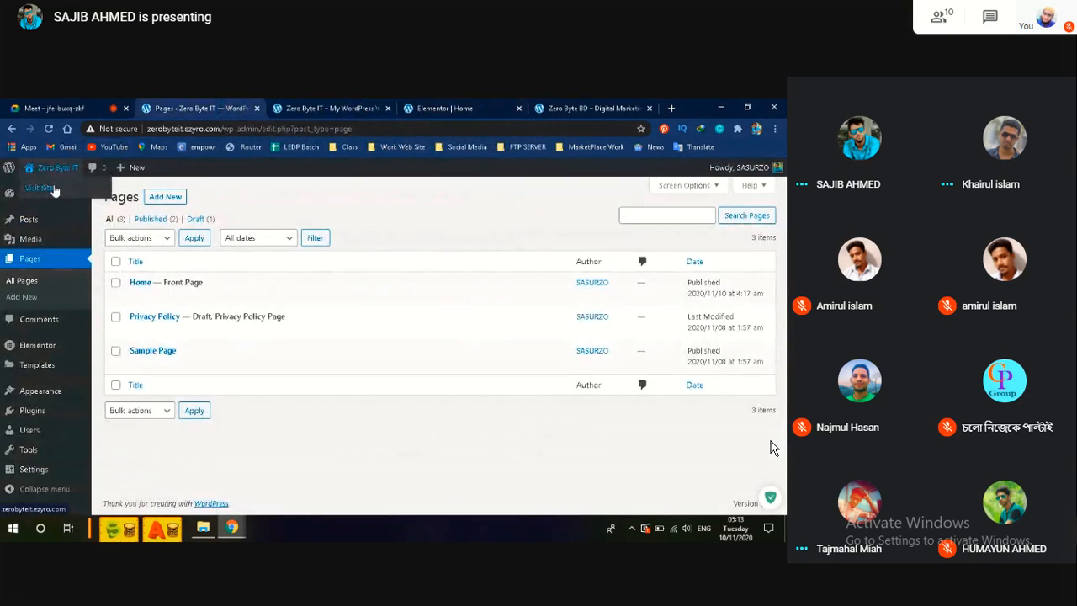
pyautogui.rightClick(53, 192)
pyautogui.click(80, 195)
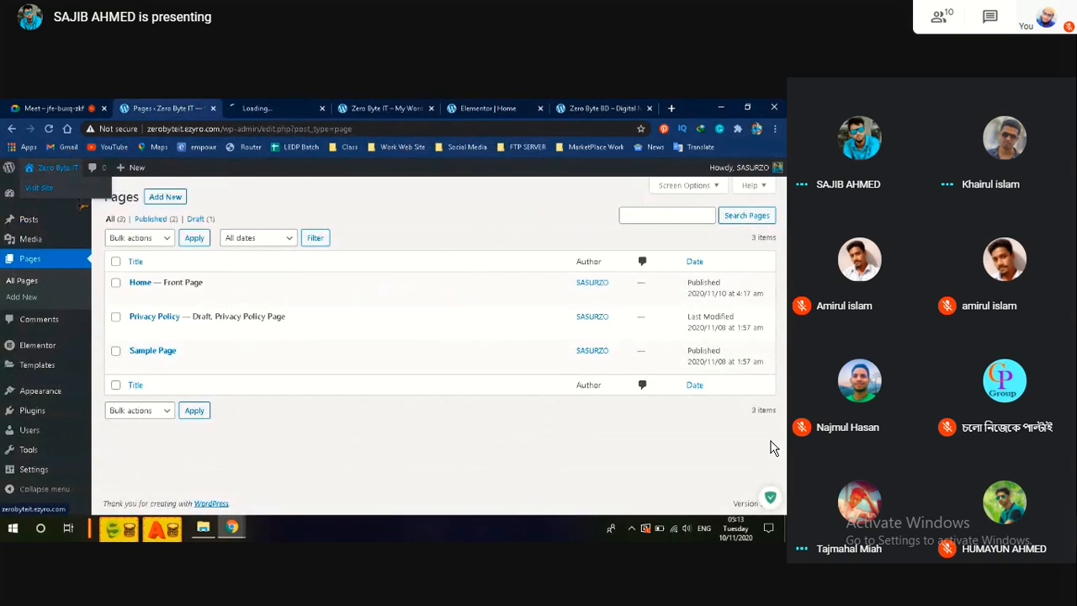
pyautogui.click(429, 114)
pyautogui.click(294, 109)
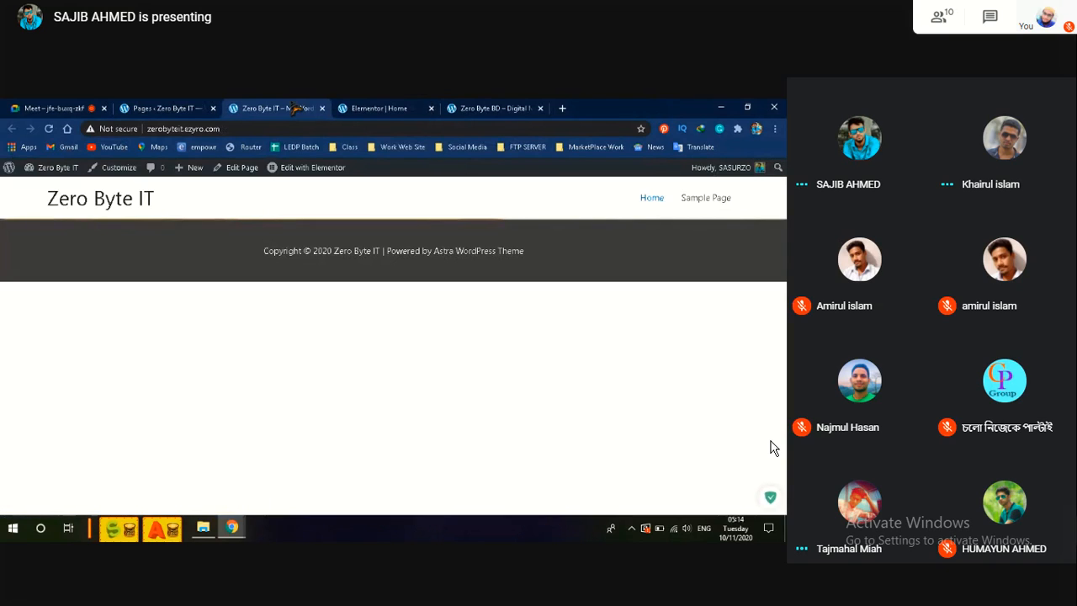
pyautogui.moveTo(297, 109); pyautogui.dragTo(358, 108)
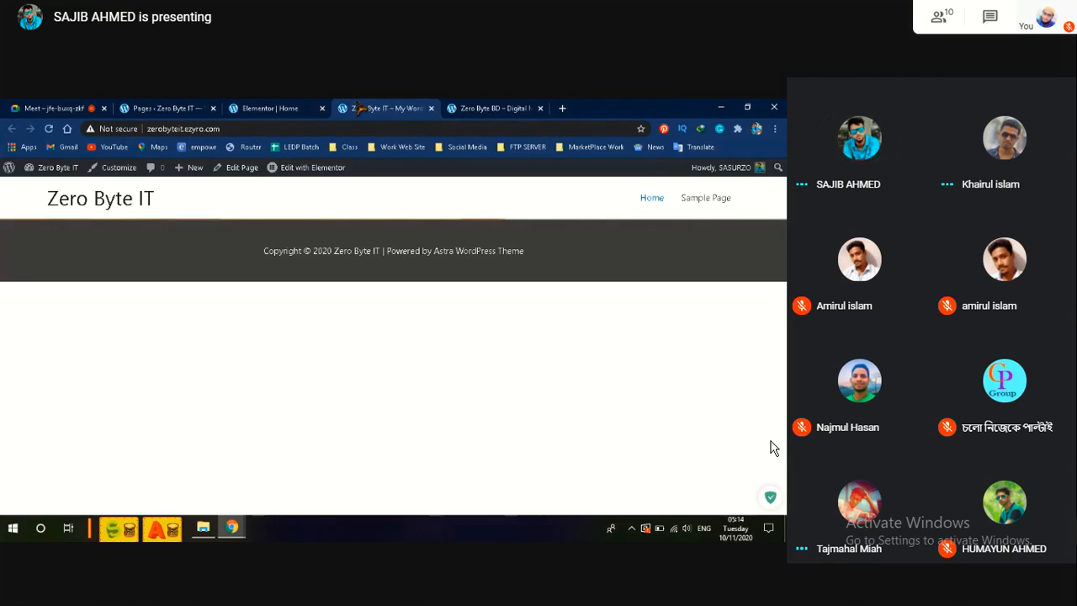
# Step: Set the section's padding to 45 px on all sides in Elementor and update the page
pyautogui.click(274, 109)
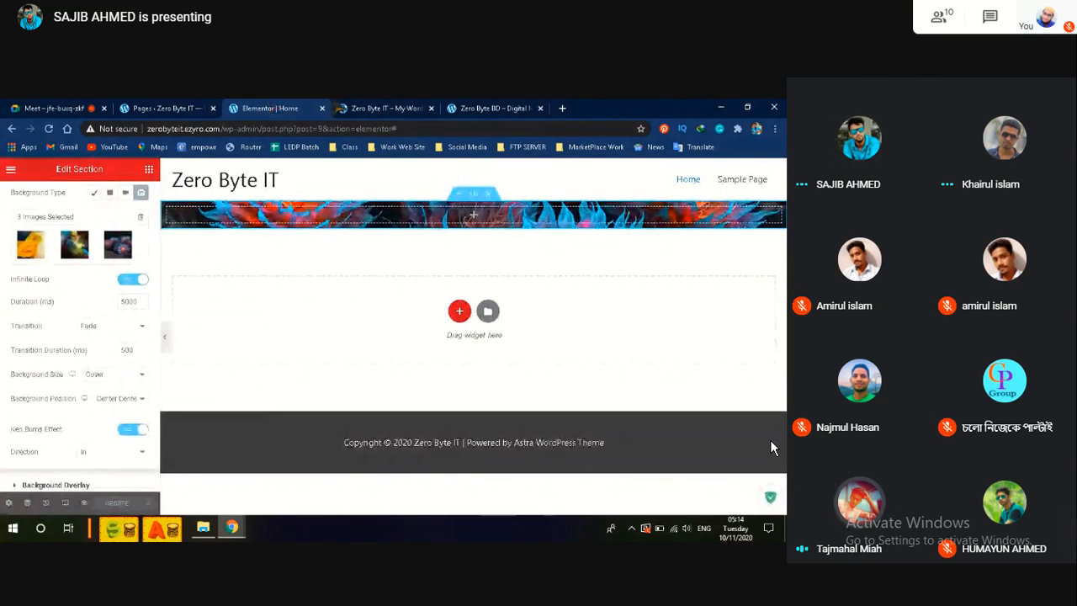
pyautogui.click(341, 108)
pyautogui.click(271, 108)
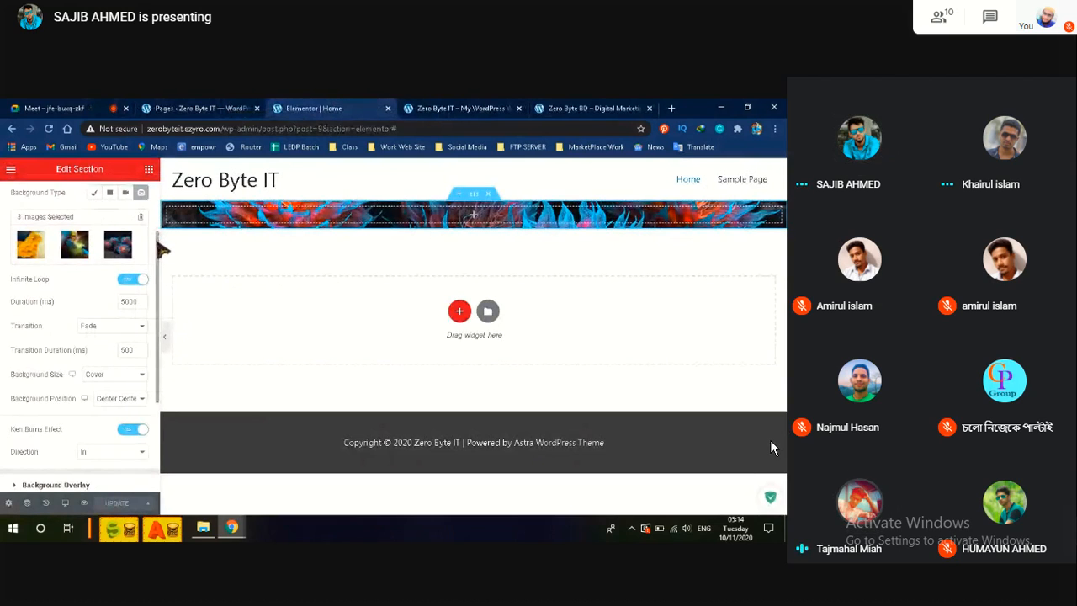
pyautogui.scroll(2, 158, 221)
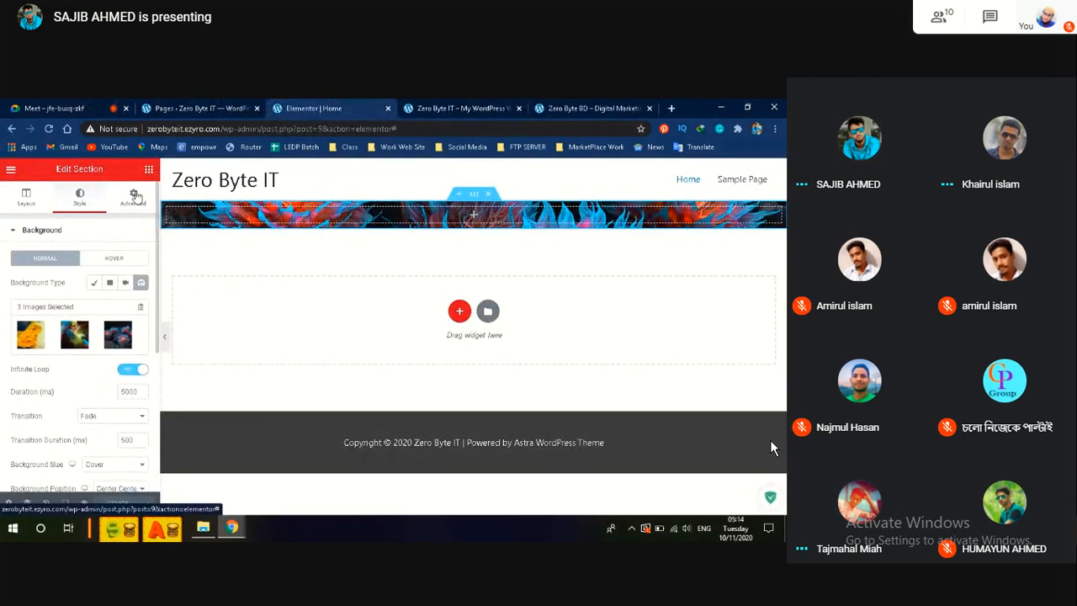
pyautogui.click(134, 195)
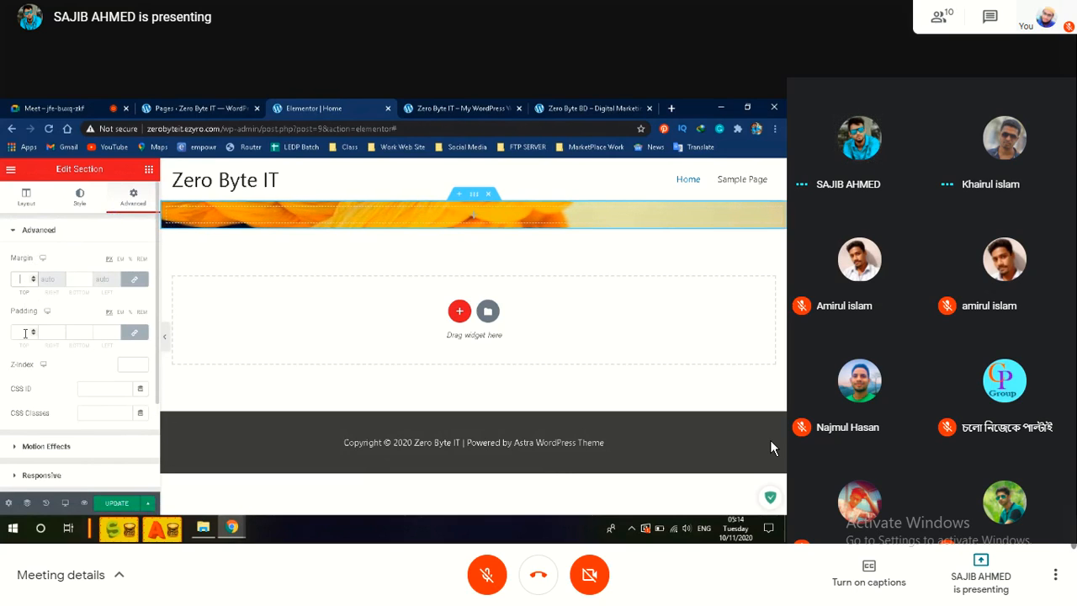
pyautogui.write('4')
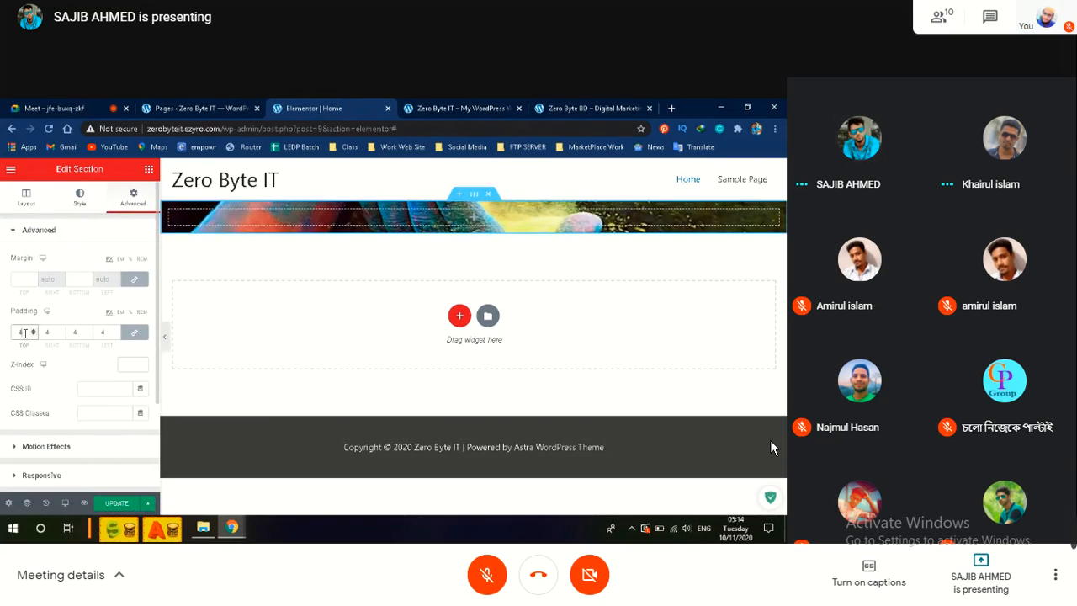
pyautogui.write('5')
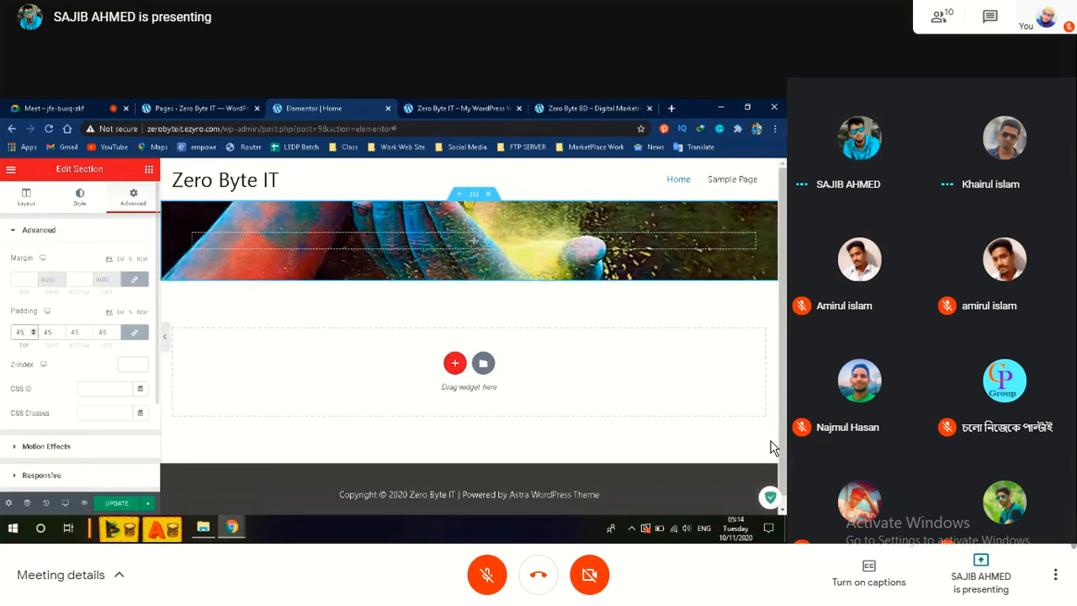
pyautogui.click(115, 505)
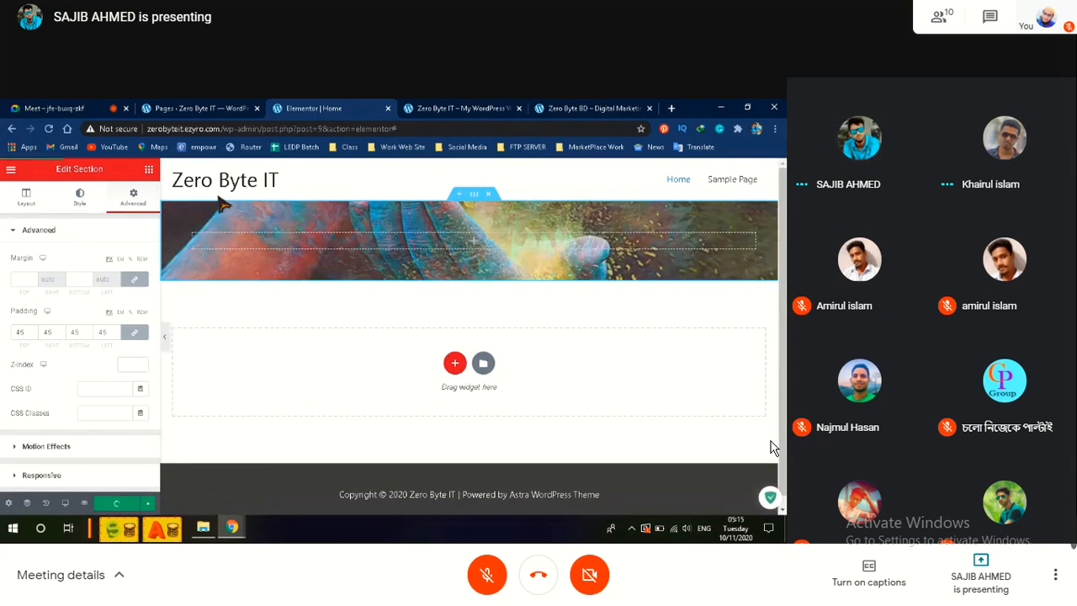
# Step: Reload the live Zero Byte IT site to check the slideshow section with its new padding
pyautogui.click(231, 110)
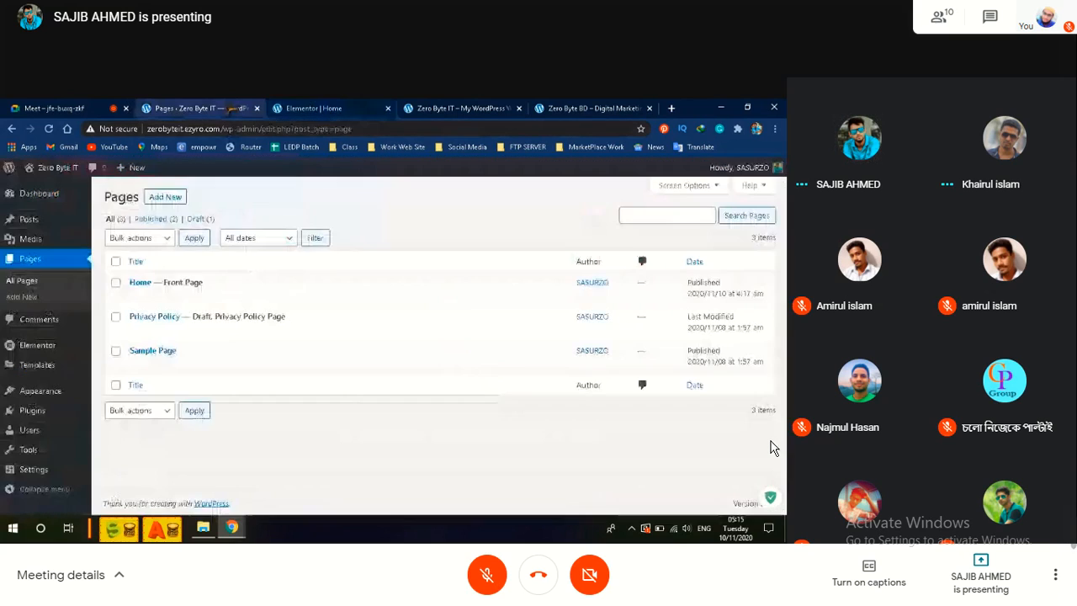
pyautogui.click(291, 109)
pyautogui.click(442, 109)
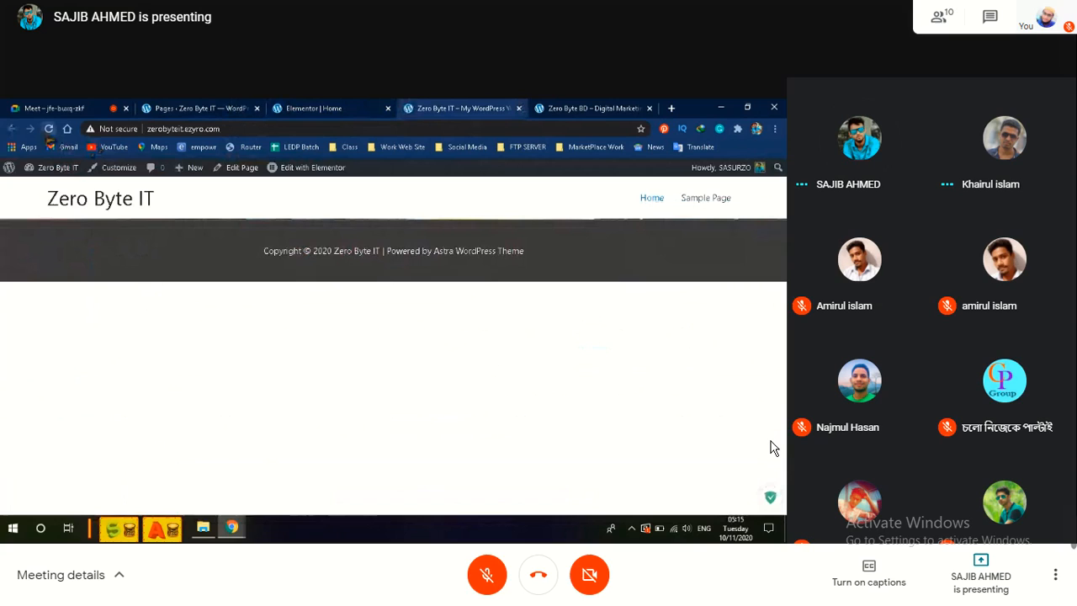
pyautogui.click(49, 129)
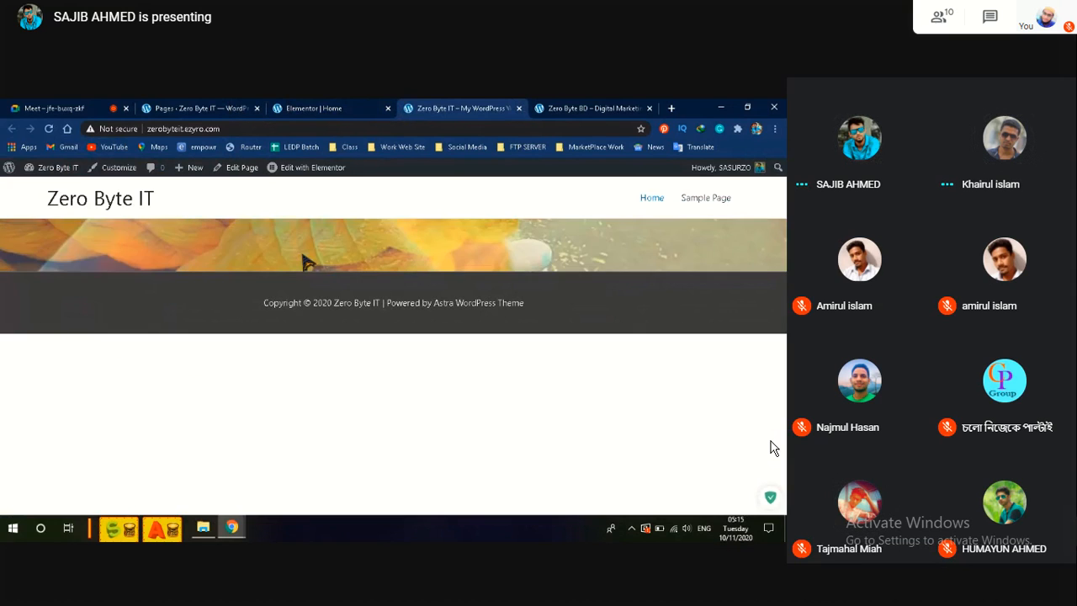
# Step: Return to the Elementor editor and clear the section's linked padding values
pyautogui.click(345, 109)
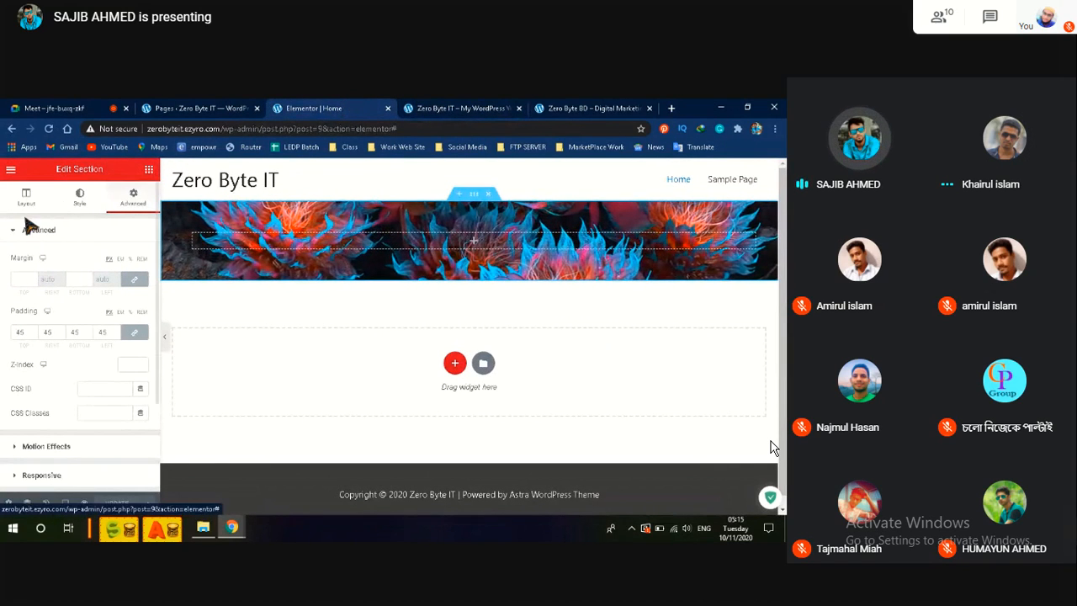
pyautogui.moveTo(26, 332); pyautogui.dragTo(2, 347)
pyautogui.press('BackSpace')
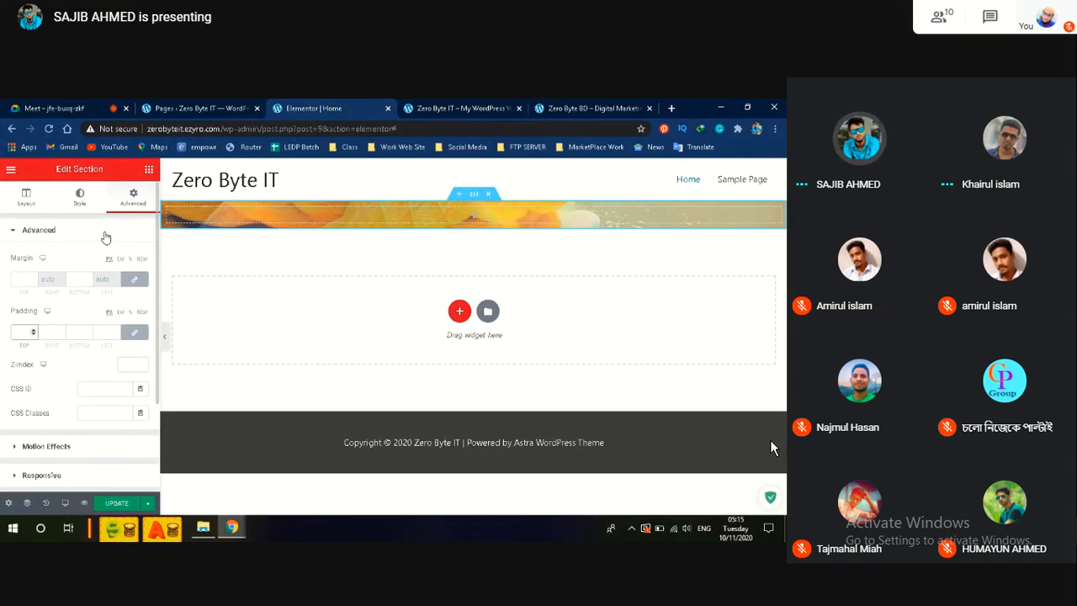
# Step: Look through the slideshow's background position options and reselect Center Center
pyautogui.click(79, 198)
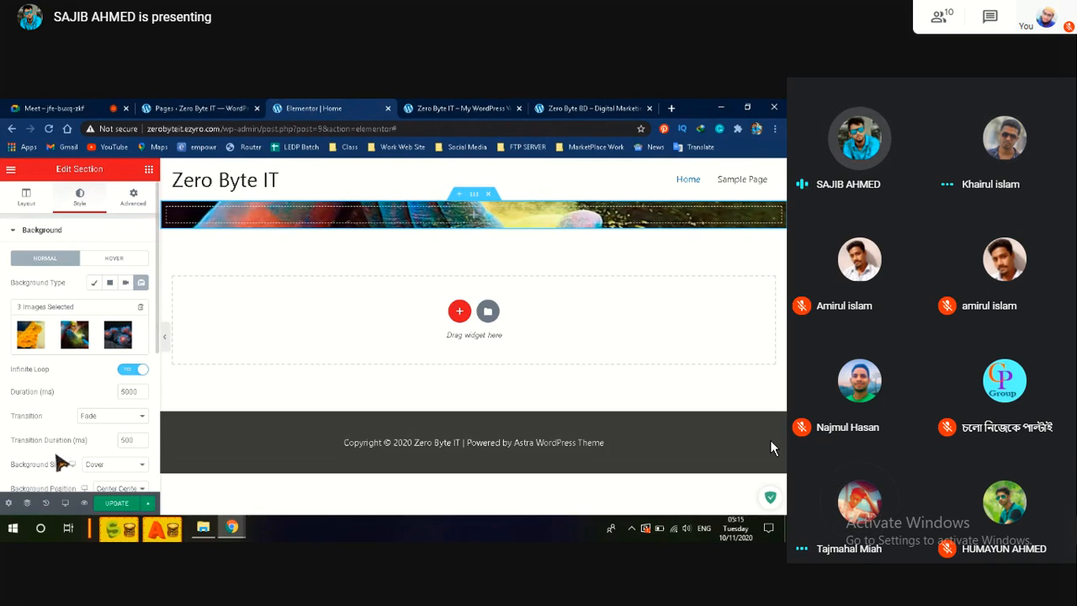
pyautogui.click(112, 488)
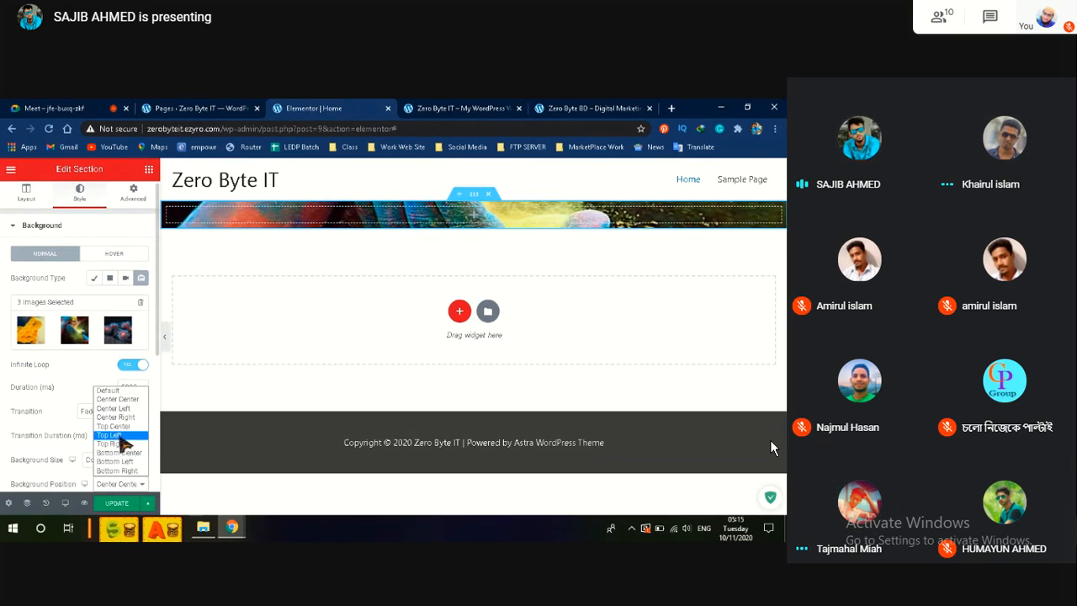
pyautogui.click(134, 395)
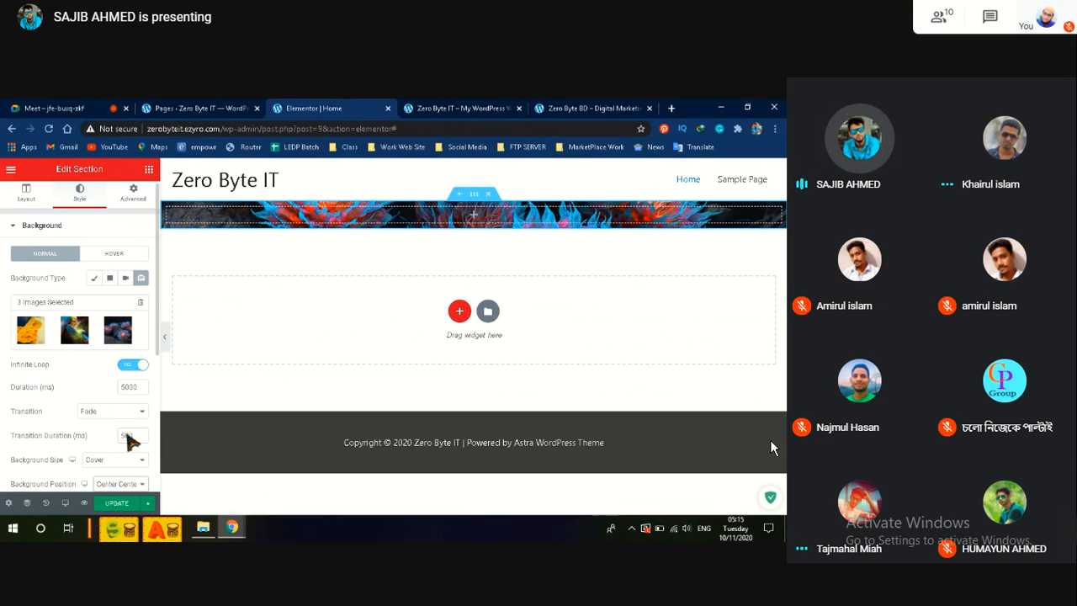
pyautogui.click(109, 485)
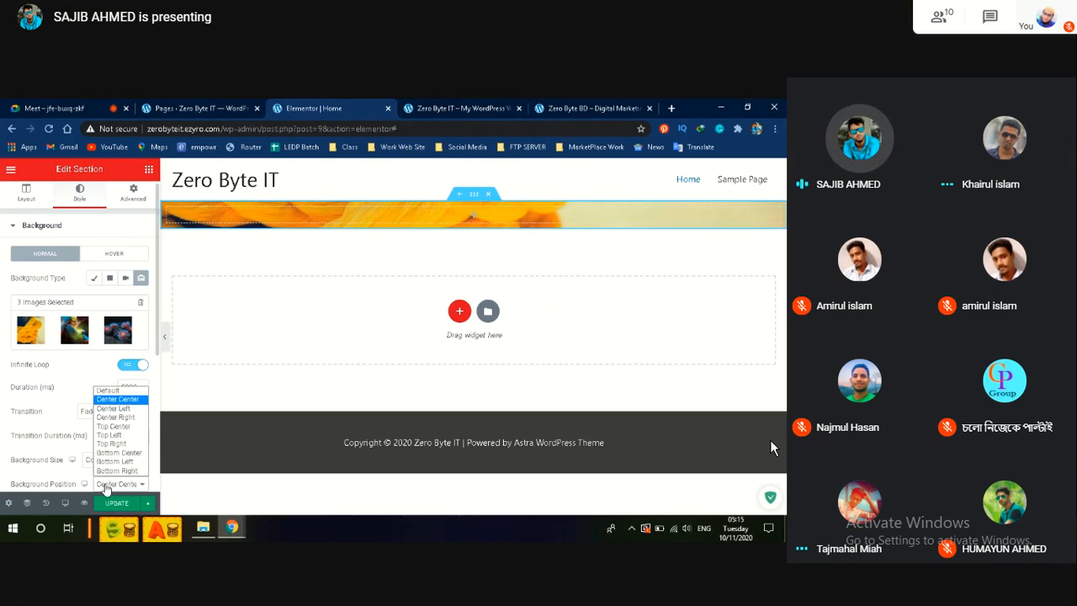
pyautogui.click(122, 401)
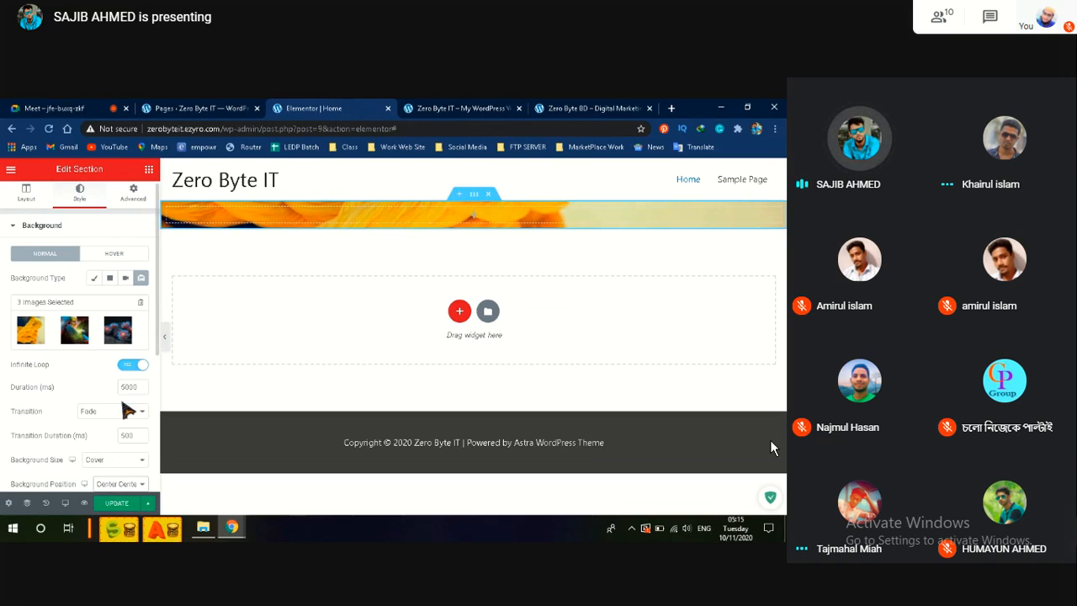
# Step: Turn off Stretch Section and set the section's content width to Boxed
pyautogui.click(26, 195)
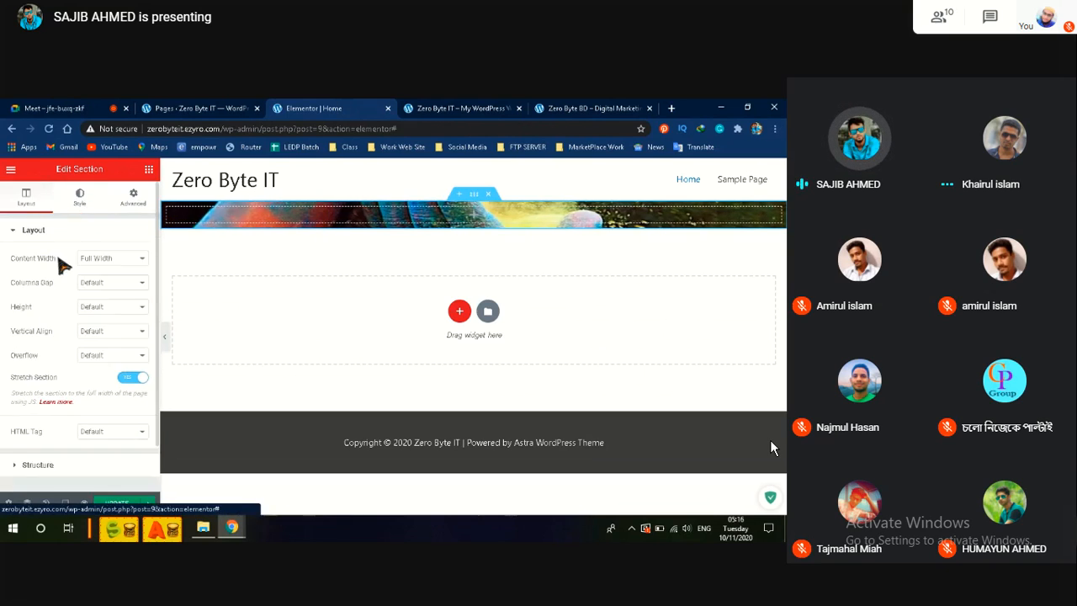
pyautogui.click(128, 377)
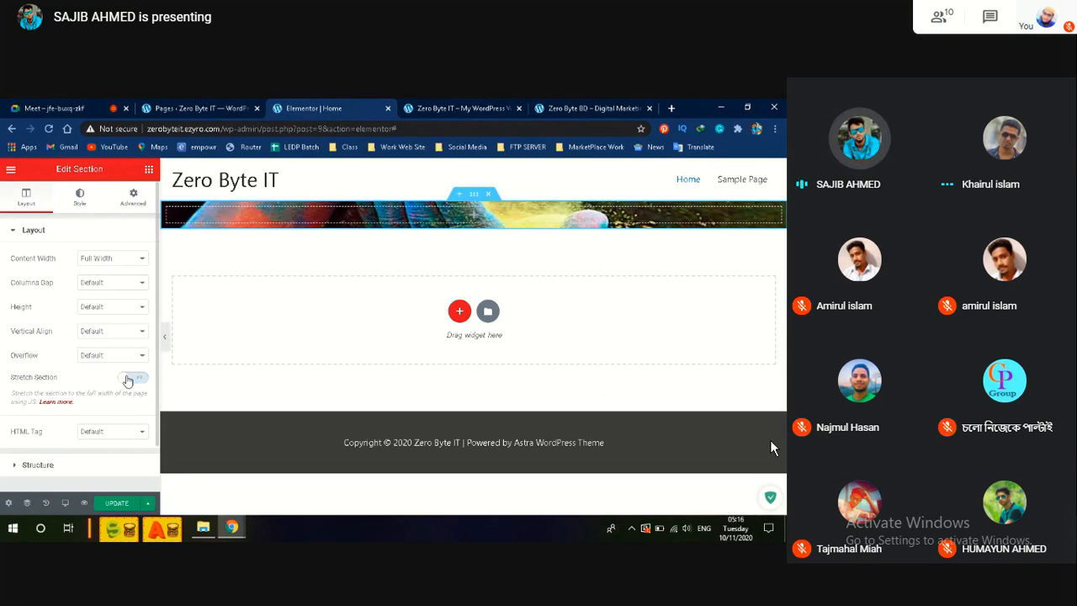
pyautogui.click(108, 262)
pyautogui.click(101, 270)
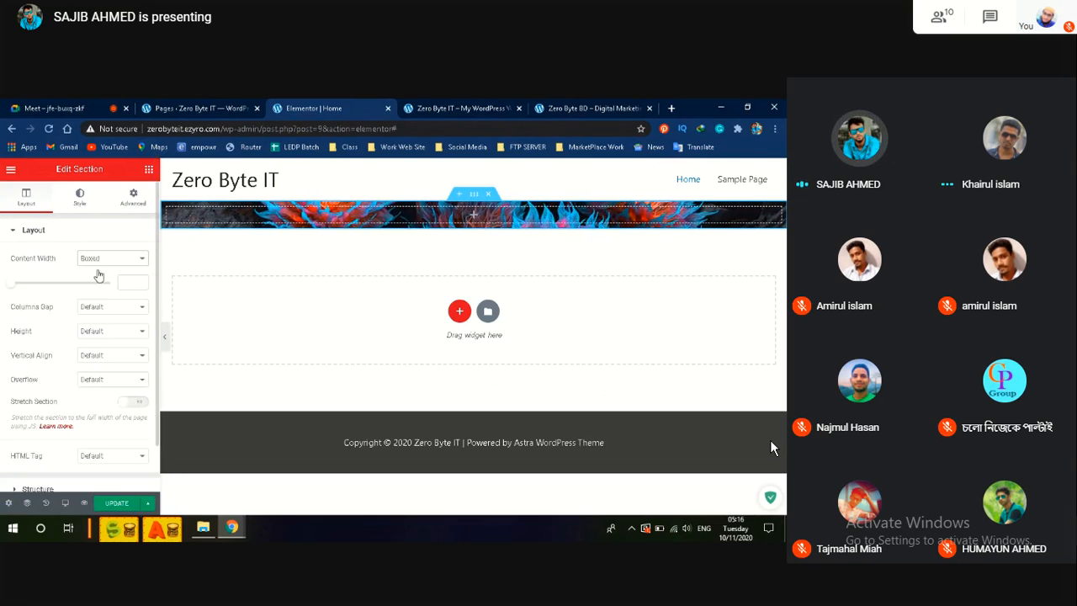
# Step: Update the Home page, check the live Zero Byte IT site and return to the section's Advanced settings
pyautogui.click(51, 235)
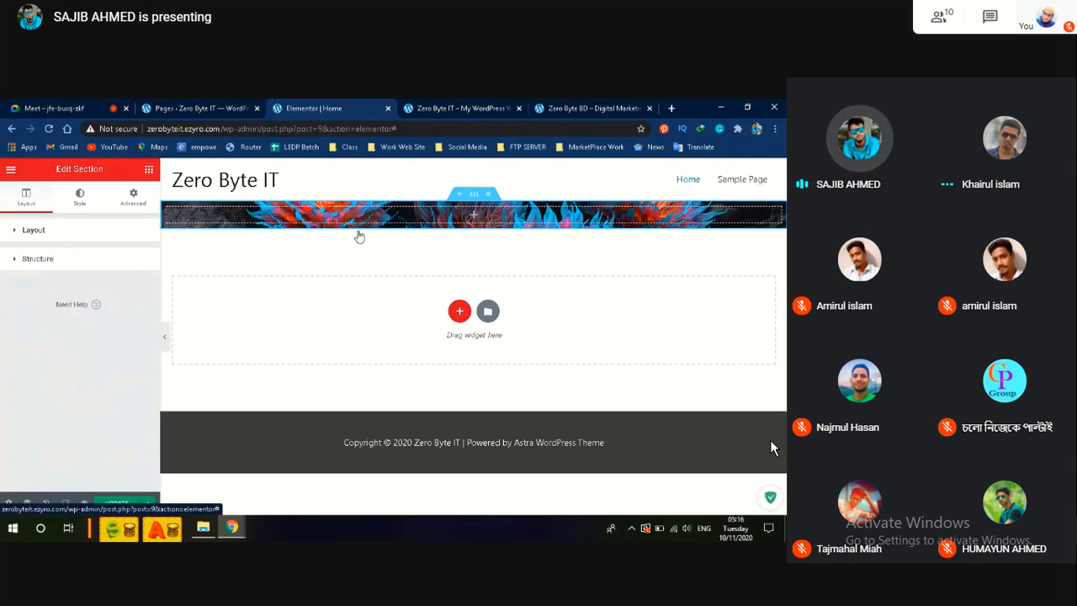
pyautogui.click(133, 198)
pyautogui.click(485, 109)
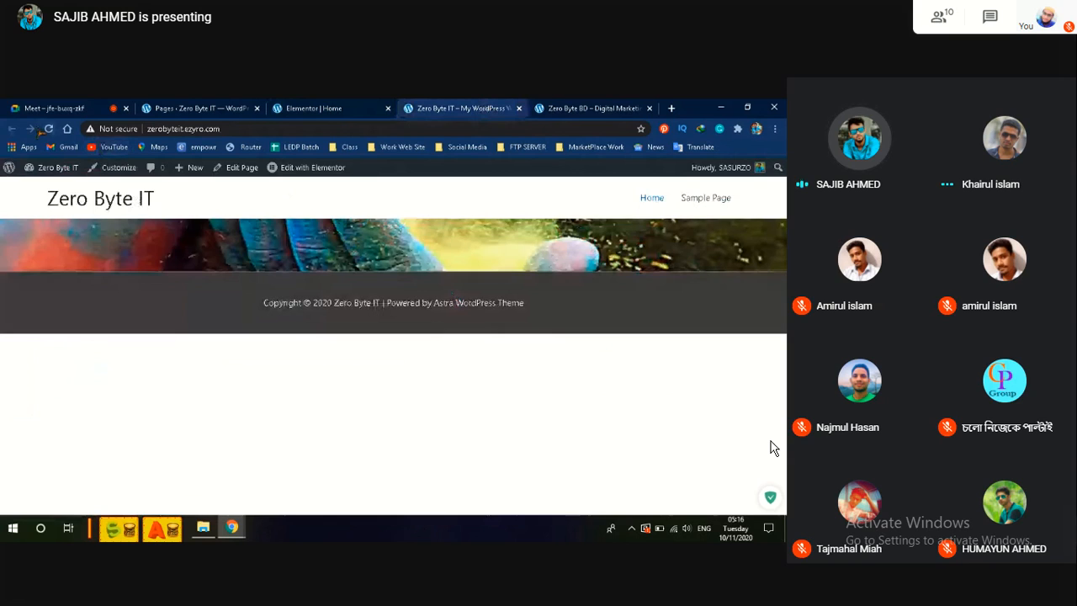
pyautogui.click(328, 111)
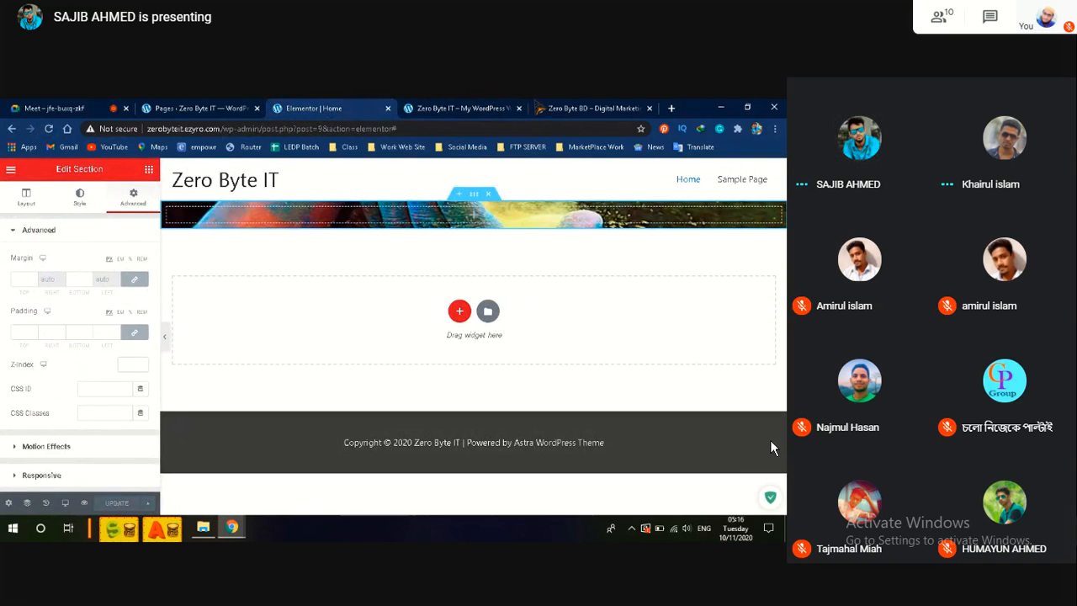
# Step: Reload the live Zero Byte IT site, check how the section displays and return to the Elementor editor
pyautogui.click(458, 108)
pyautogui.click(49, 129)
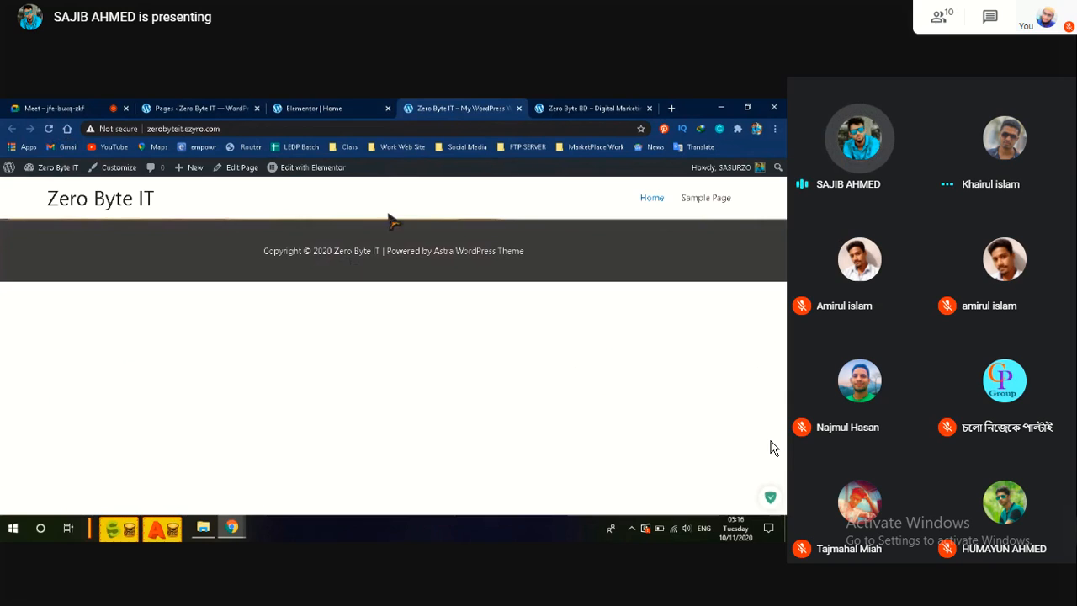
pyautogui.click(321, 108)
pyautogui.hotkey('ctrl', 'Tab')
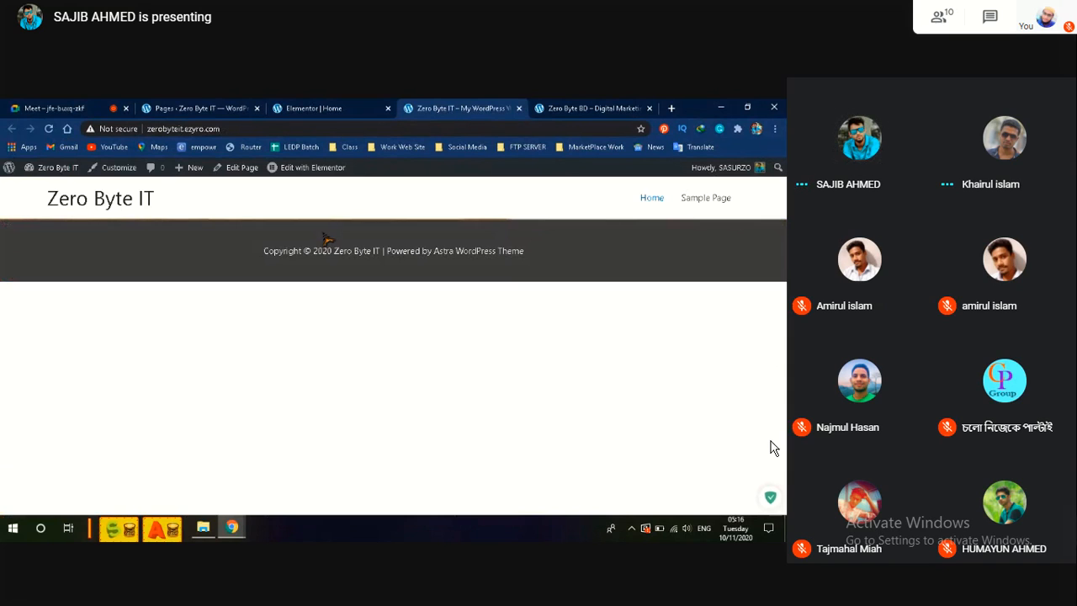
pyautogui.click(334, 108)
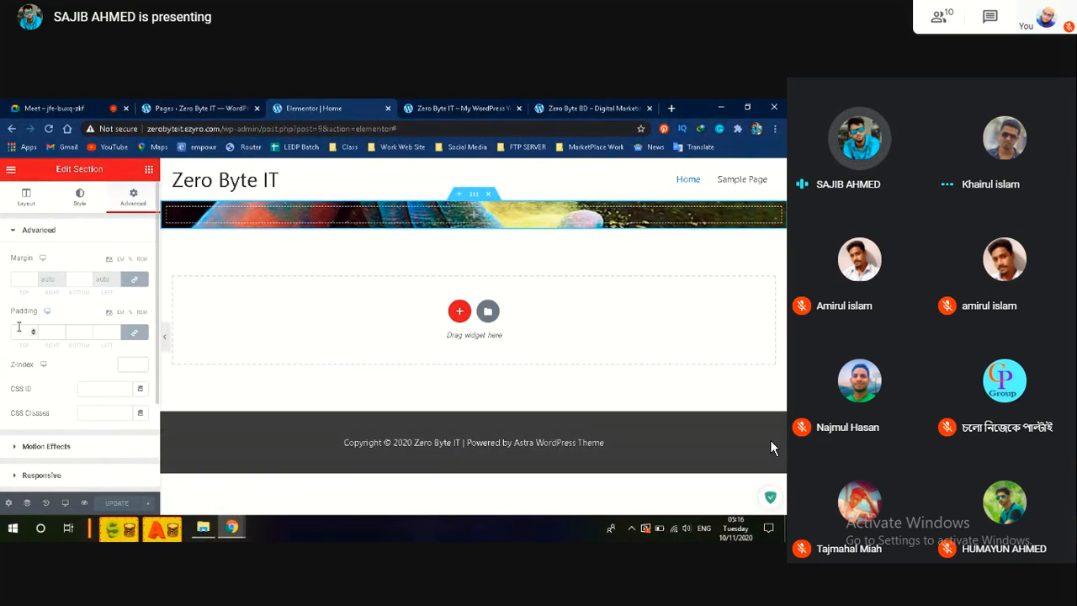
# Step: Unlink the section's padding values and set the top padding to 250 px and the bottom padding to 200 px
pyautogui.click(79, 201)
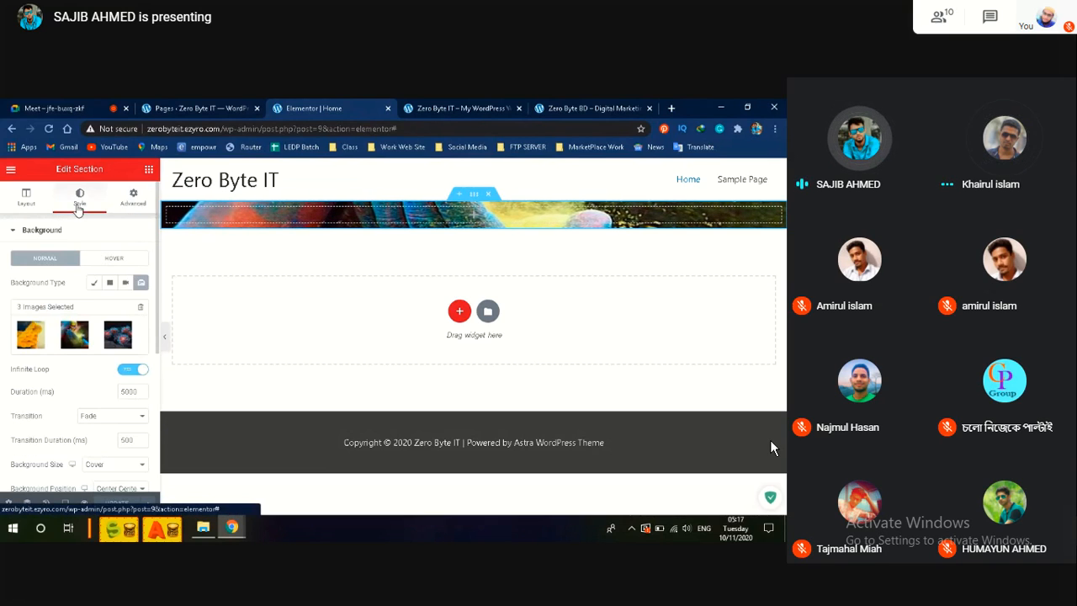
pyautogui.click(139, 207)
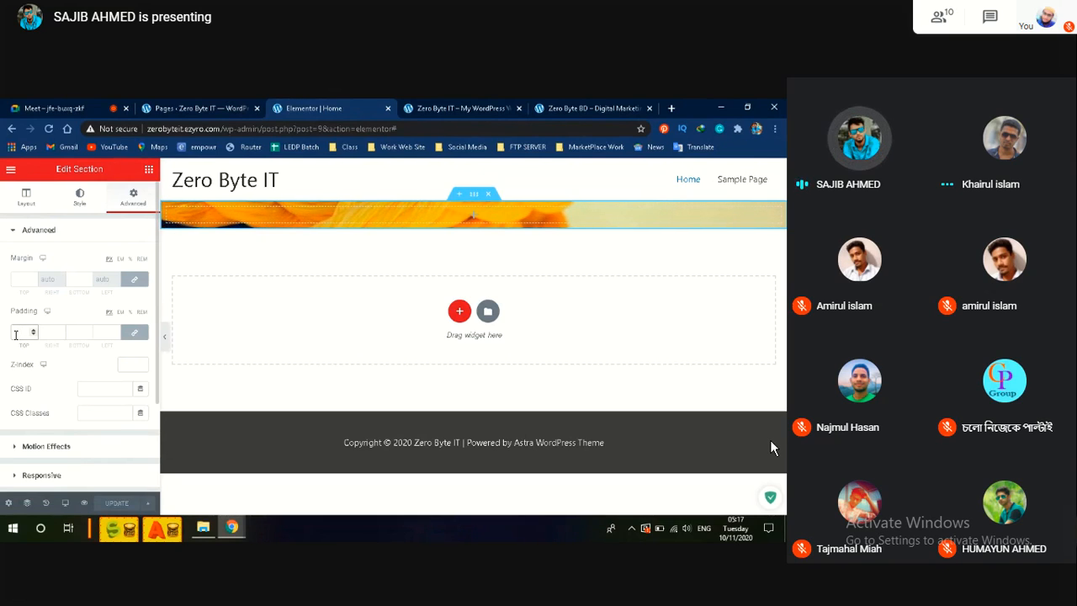
pyautogui.click(137, 334)
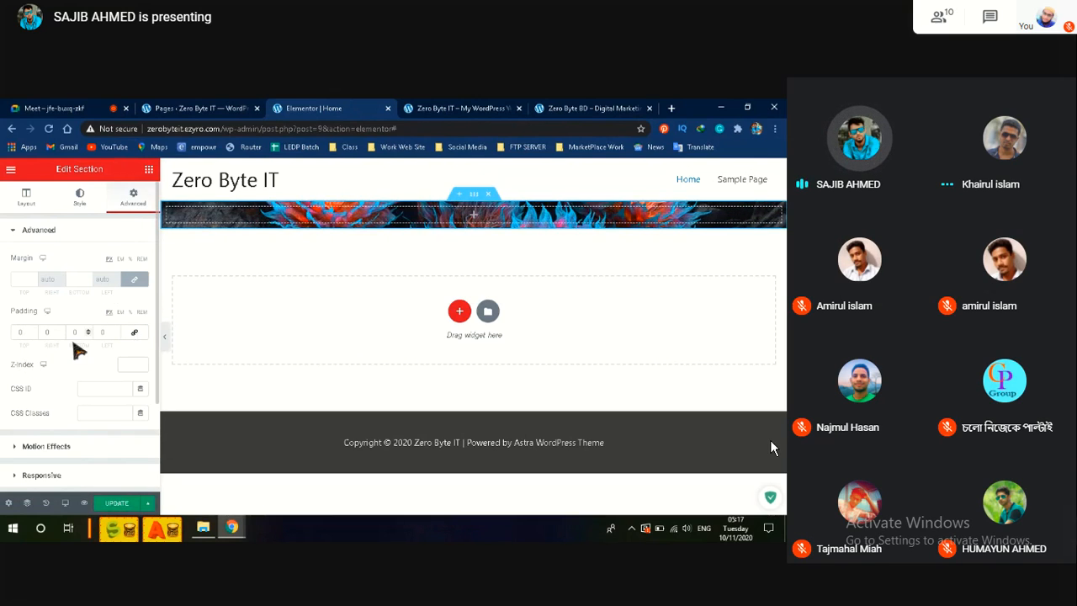
pyautogui.doubleClick(27, 332)
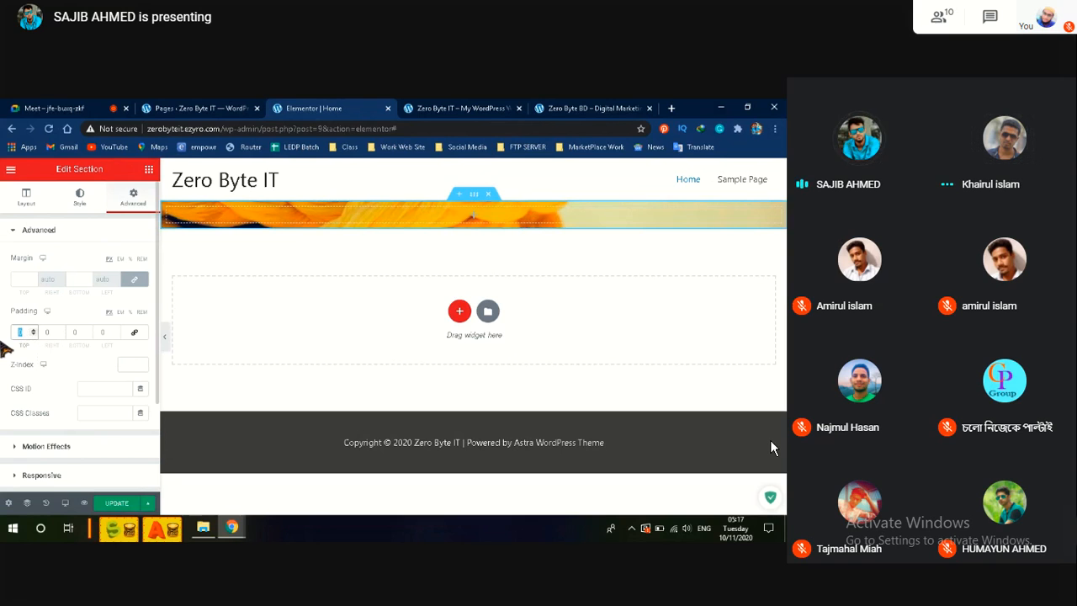
pyautogui.write('250')
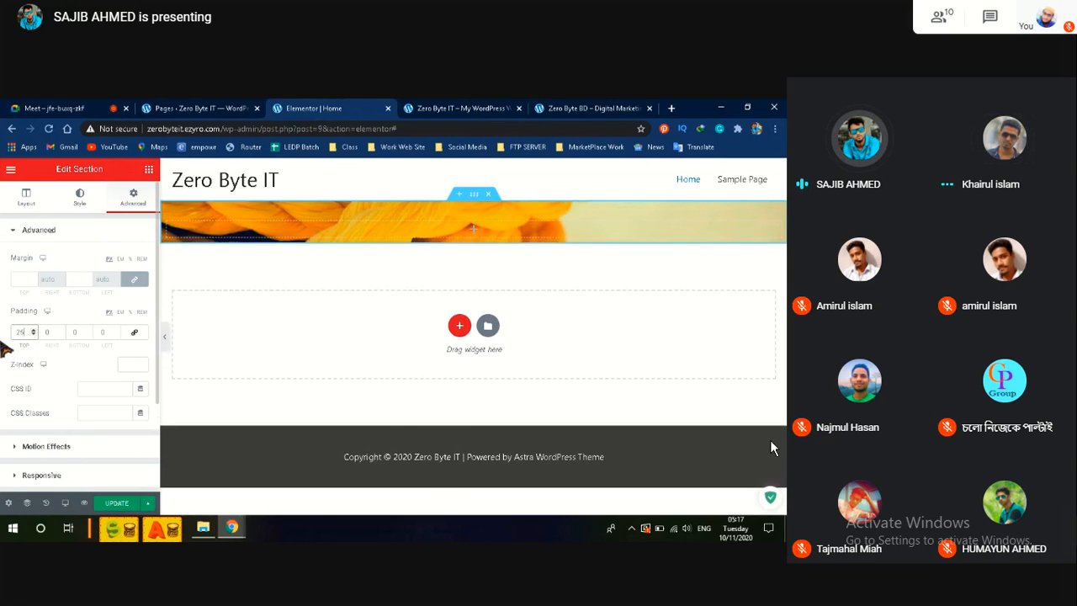
pyautogui.doubleClick(77, 332)
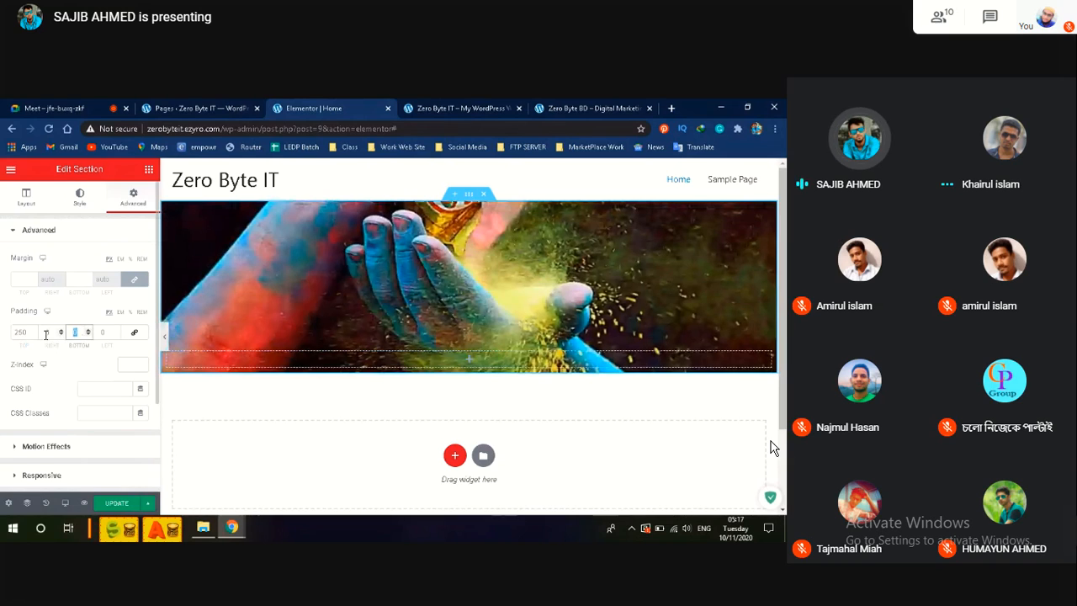
pyautogui.write('200')
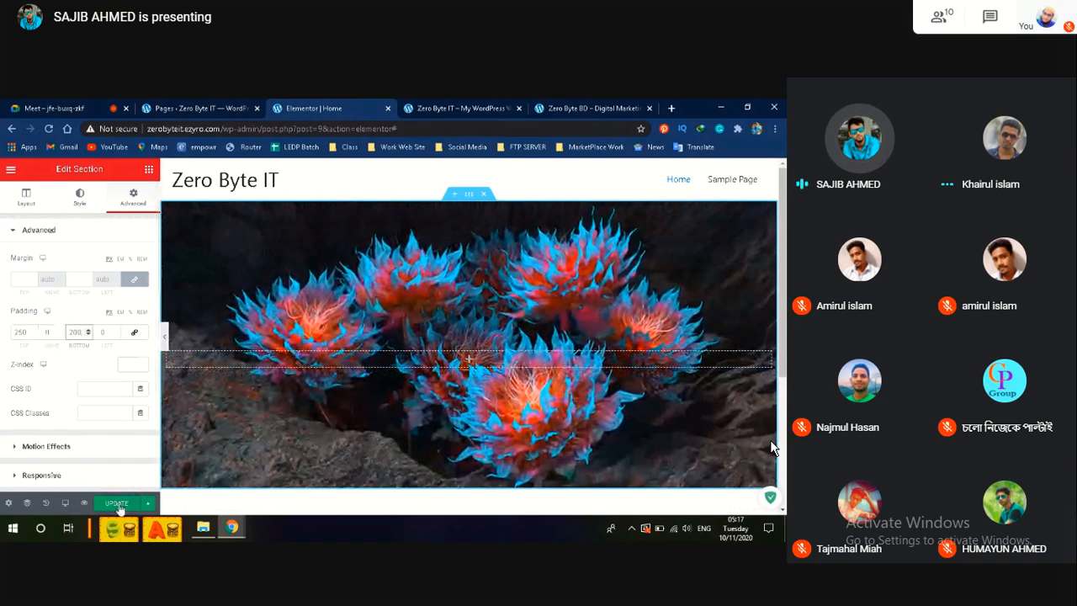
# Step: Update the Home page and reload the live Zero Byte IT site to check the padded slideshow section
pyautogui.click(118, 504)
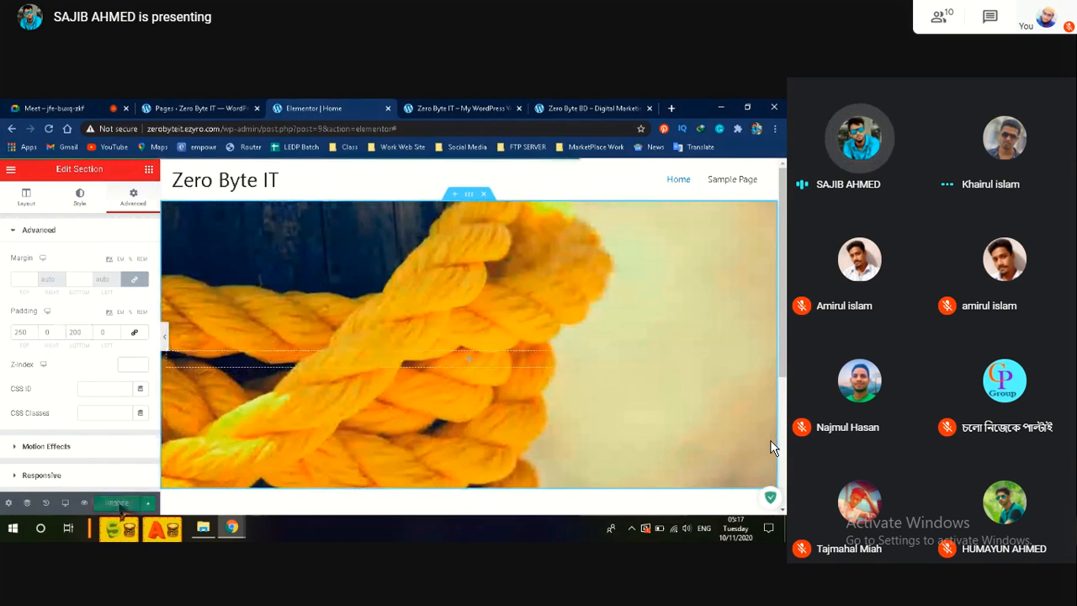
pyautogui.click(439, 107)
pyautogui.click(48, 129)
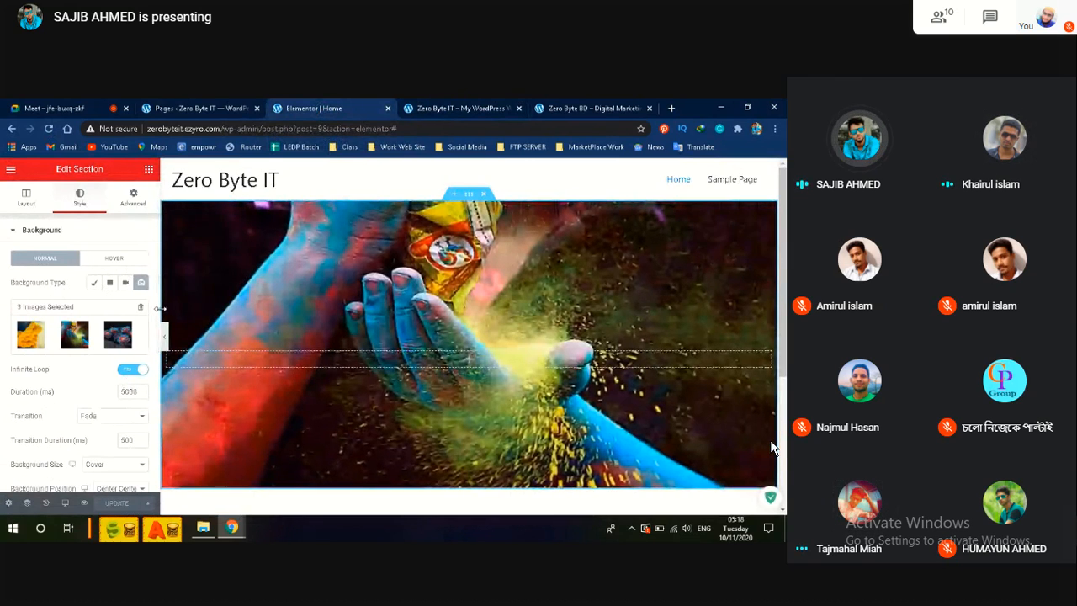
# Step: Try the Out direction for the slideshow's Ken Burns Effect
pyautogui.scroll(-3, 156, 367)
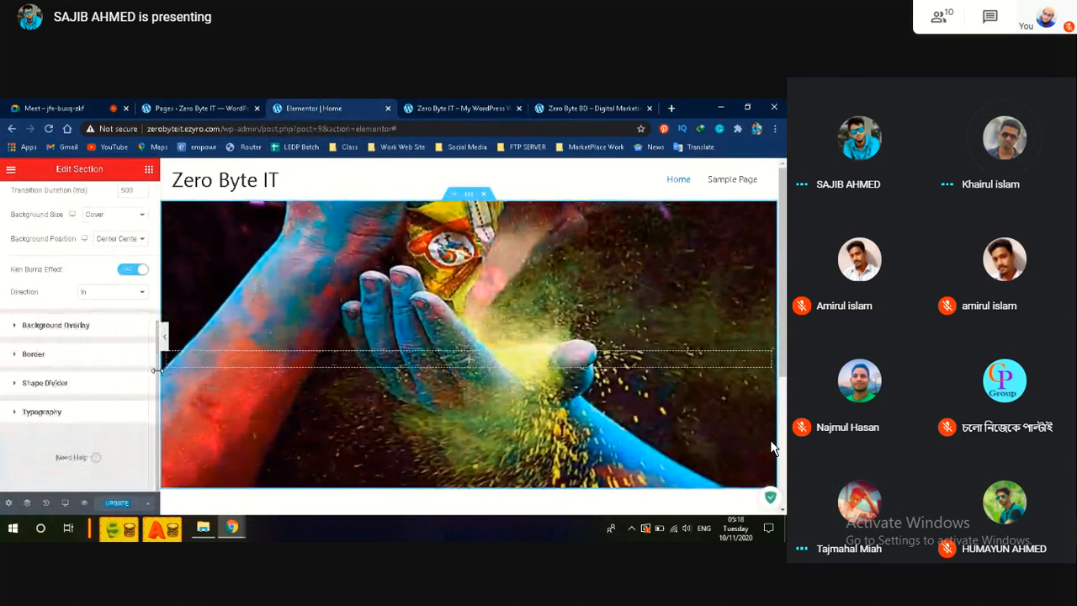
pyautogui.click(105, 294)
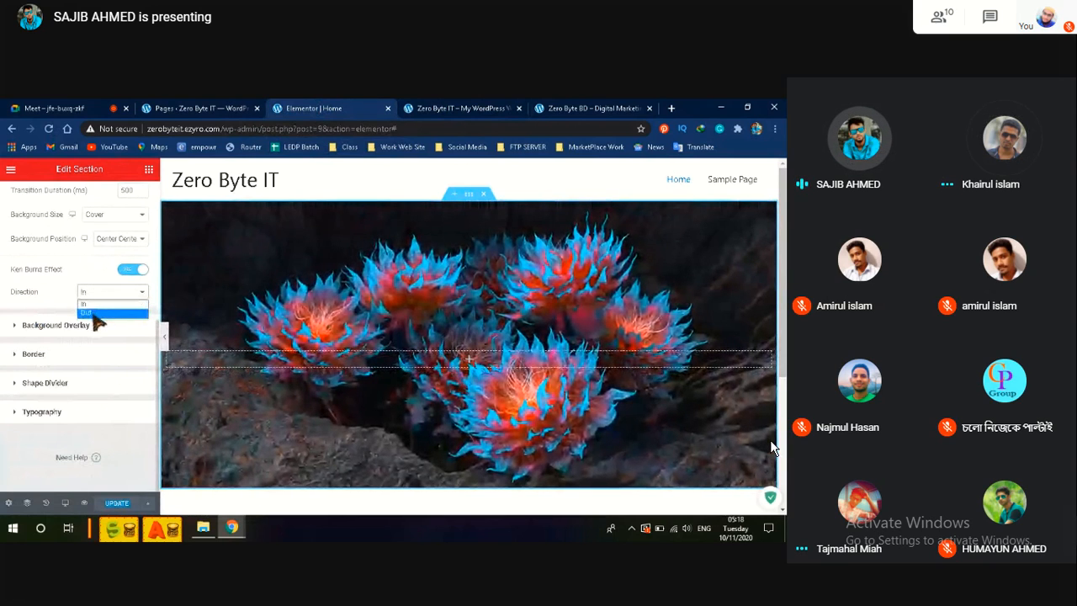
pyautogui.click(95, 315)
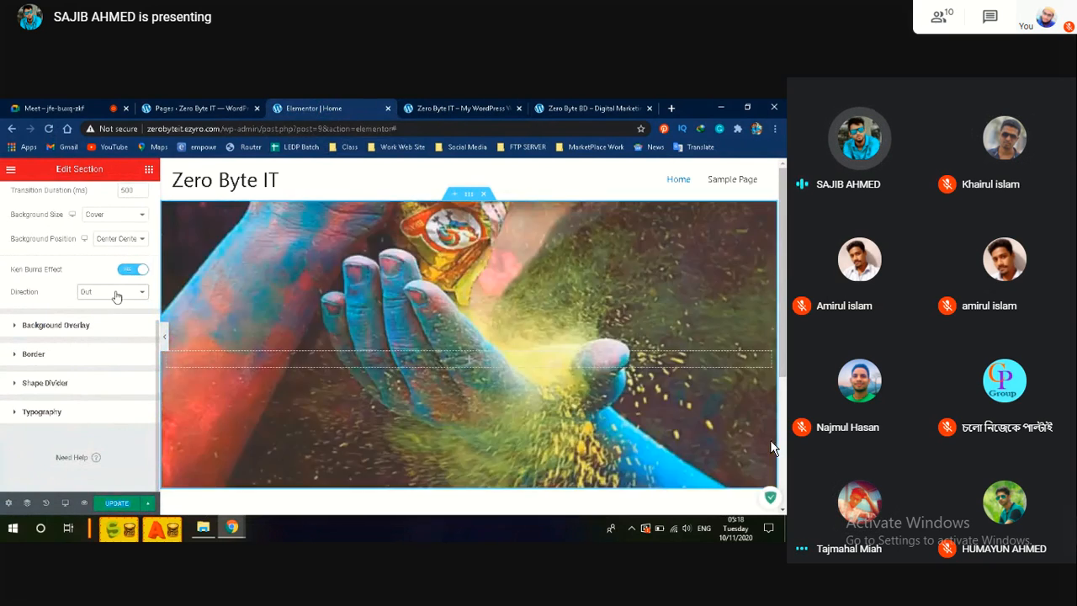
# Step: Compare the slideshow with the Ken Burns Effect off and on, set its direction to In and update the Home page
pyautogui.click(141, 271)
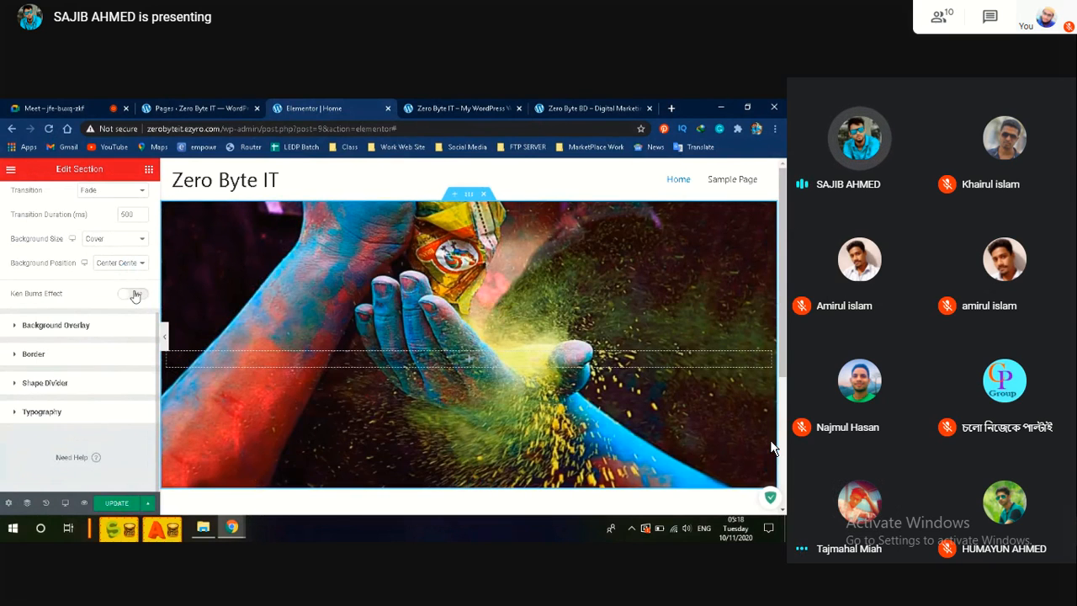
pyautogui.click(133, 293)
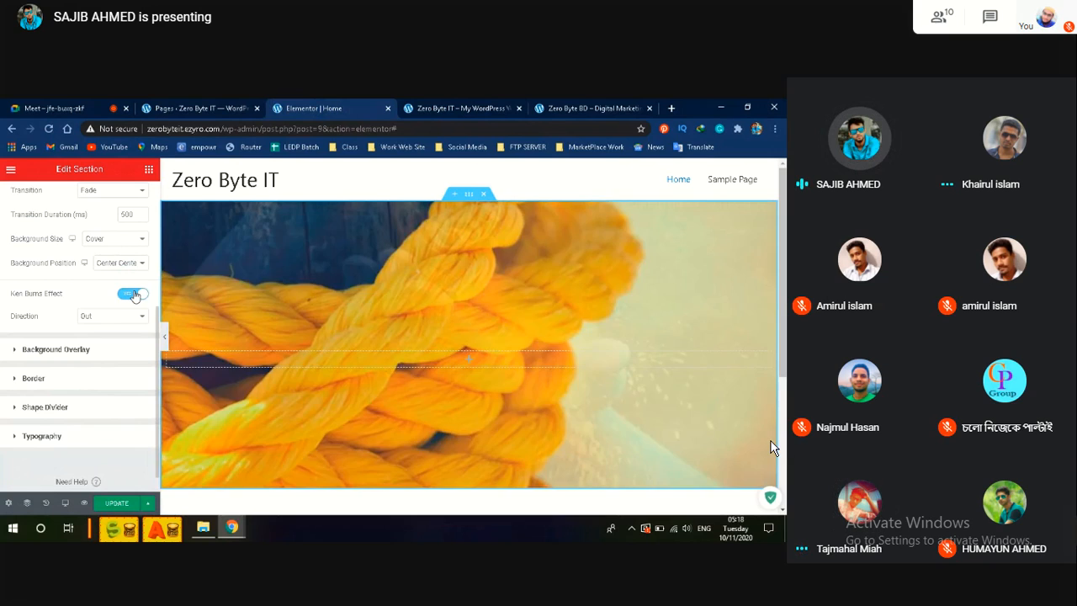
pyautogui.click(113, 315)
pyautogui.click(103, 338)
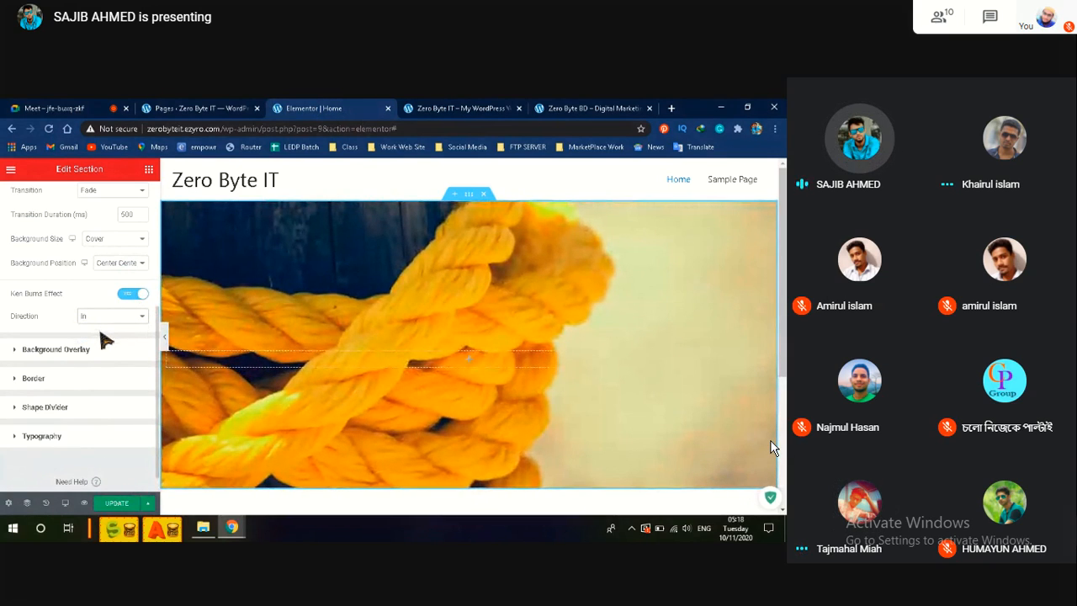
pyautogui.click(118, 505)
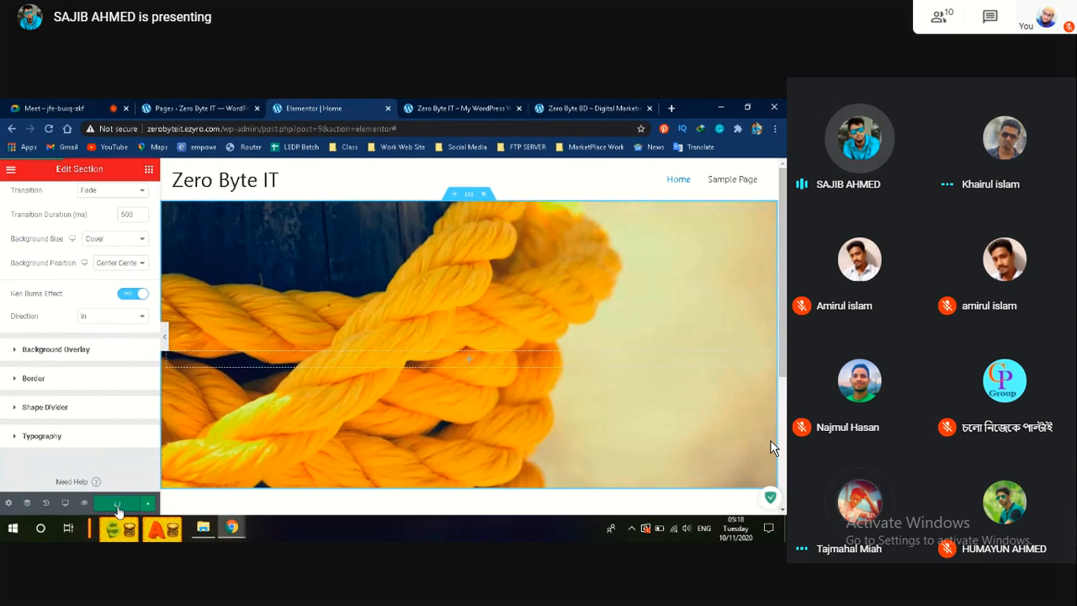
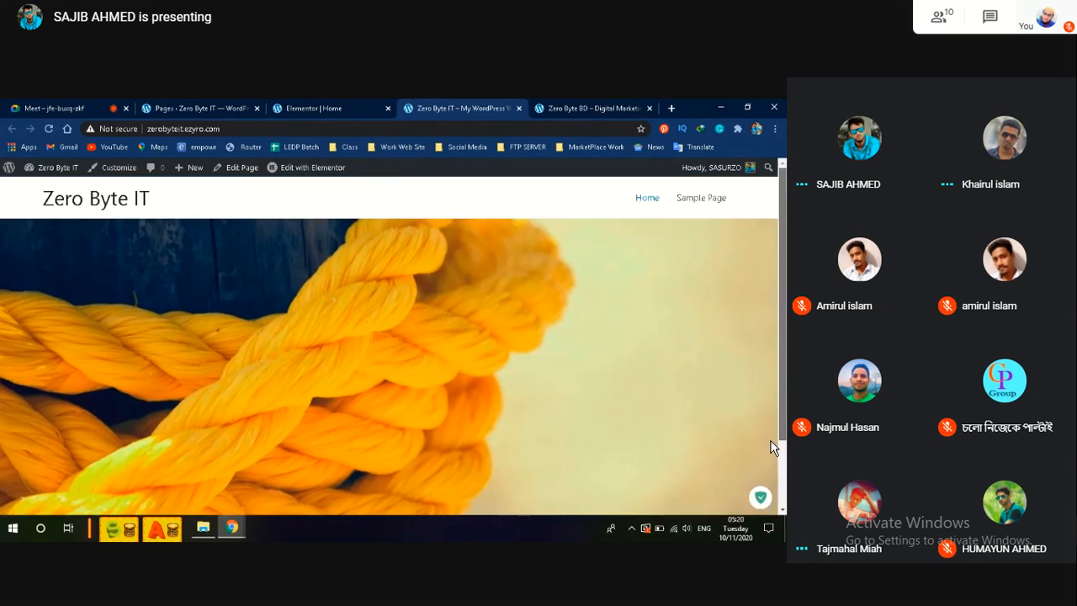
# Step: Examine the slideshow section from the site header down to the footer on the live Zero Byte IT page
pyautogui.scroll(-2, 772, 447)
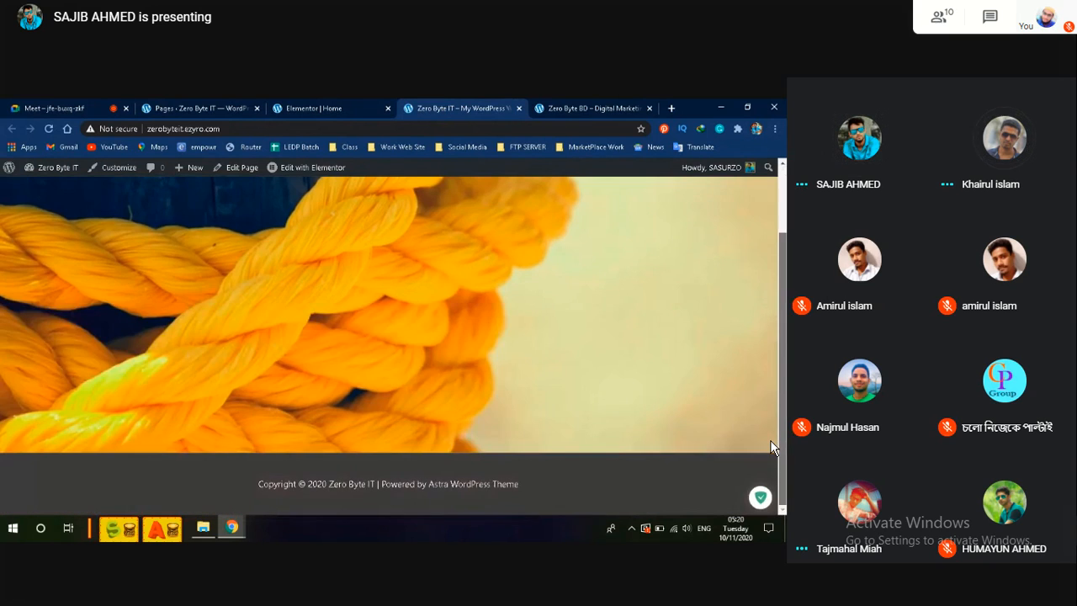
pyautogui.scroll(2, 773, 447)
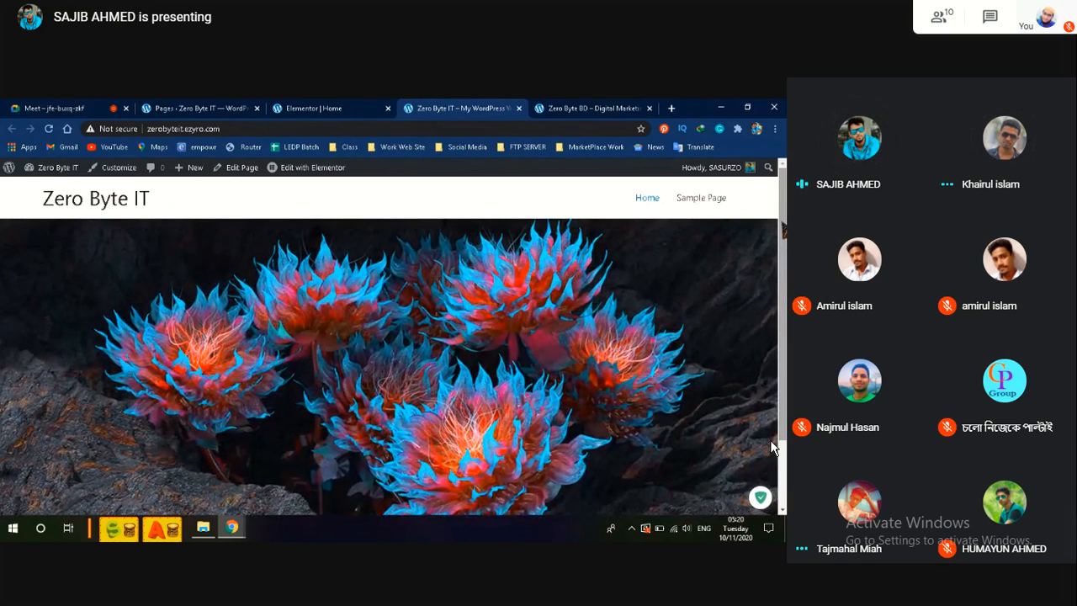
pyautogui.scroll(-1, 772, 448)
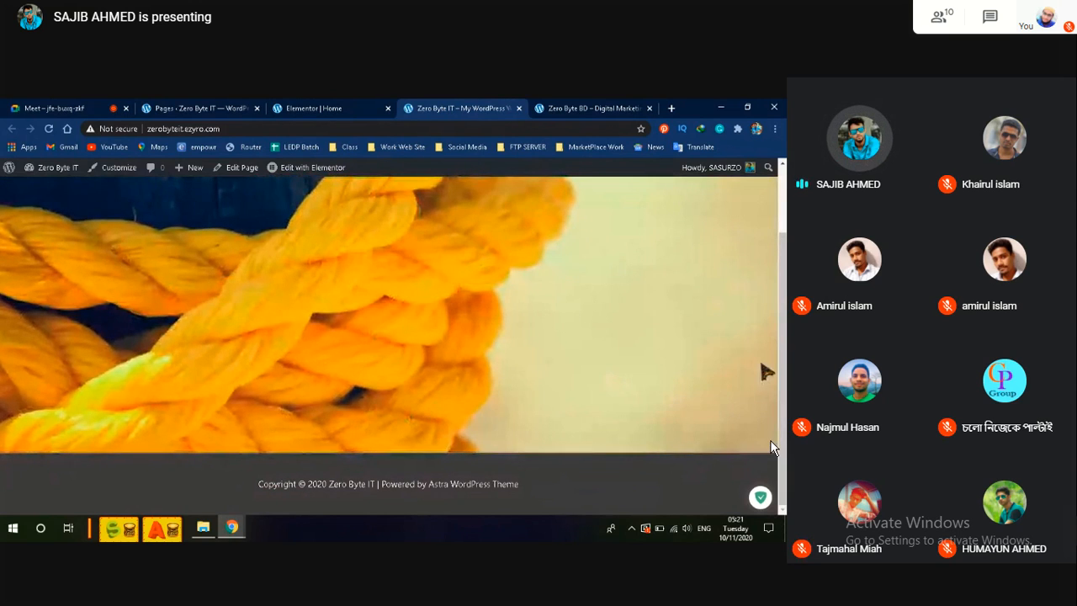
pyautogui.scroll(3, 773, 446)
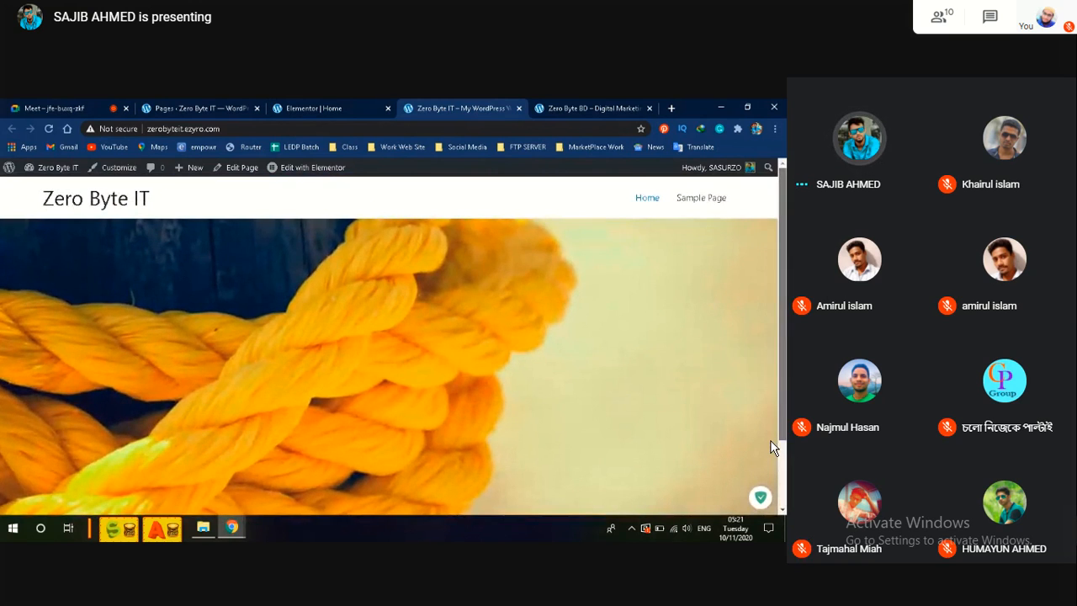
pyautogui.scroll(-3, 772, 447)
# Step: Return to the Elementor editor, unlink the section's margin values, set the bottom margin to 50 px and update the page
pyautogui.hotkey('ctrl', 'shift', 'Tab')
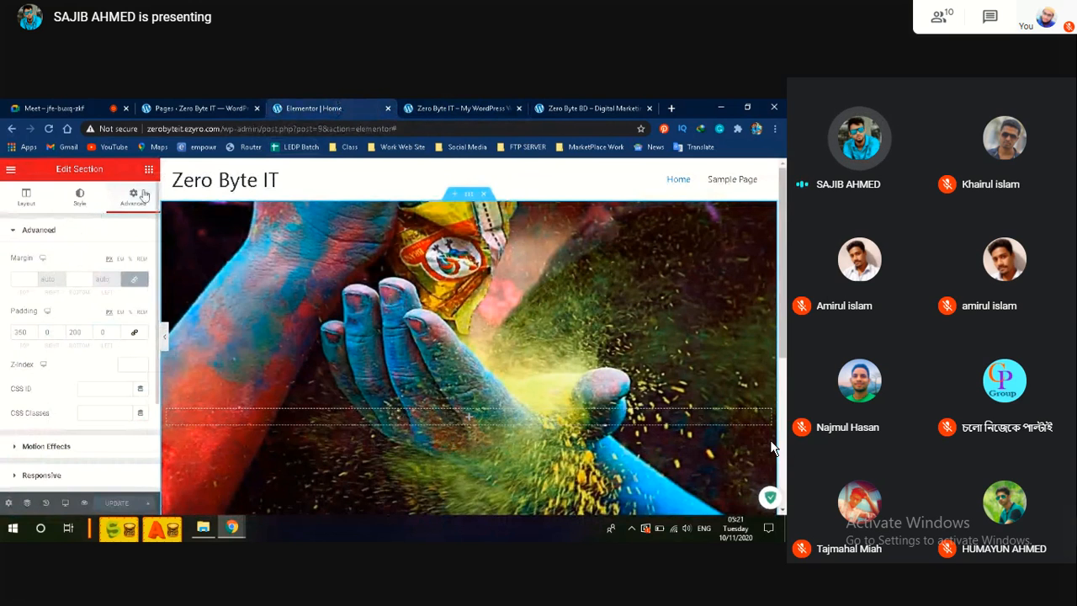
pyautogui.click(18, 279)
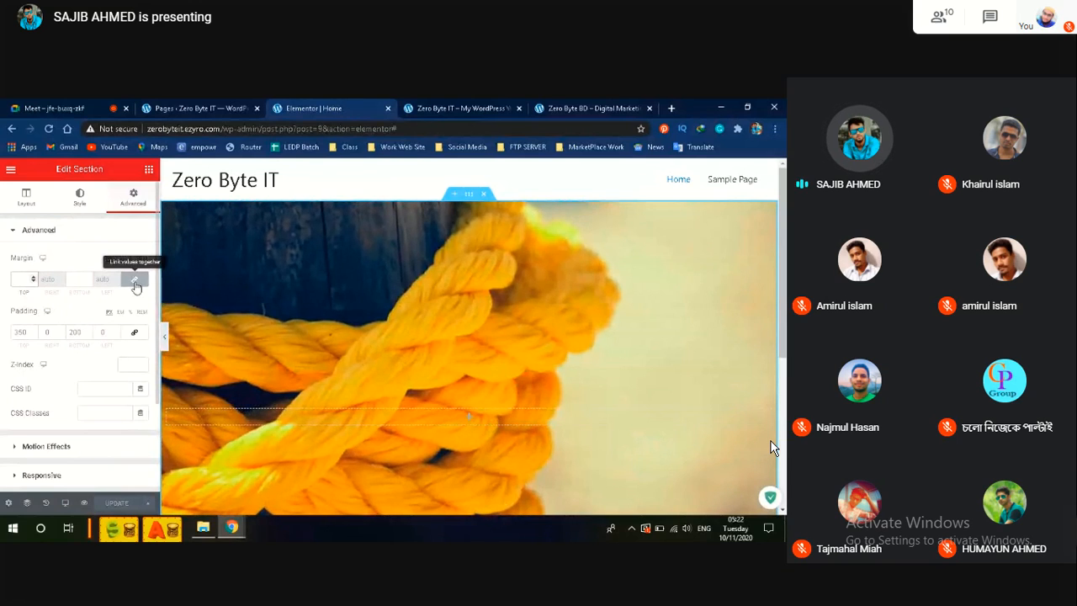
pyautogui.click(135, 280)
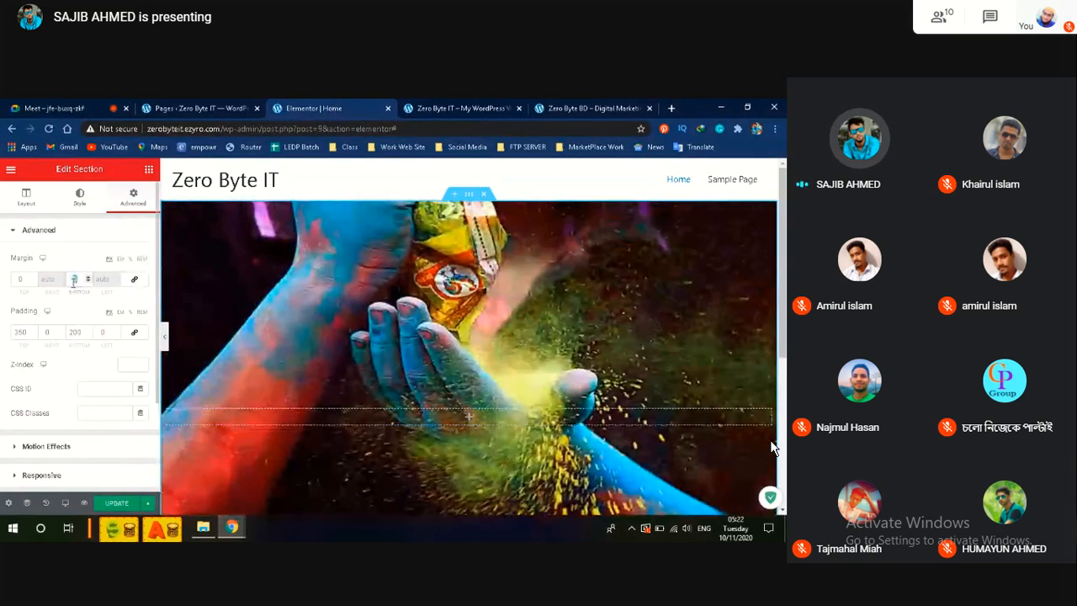
pyautogui.write('50')
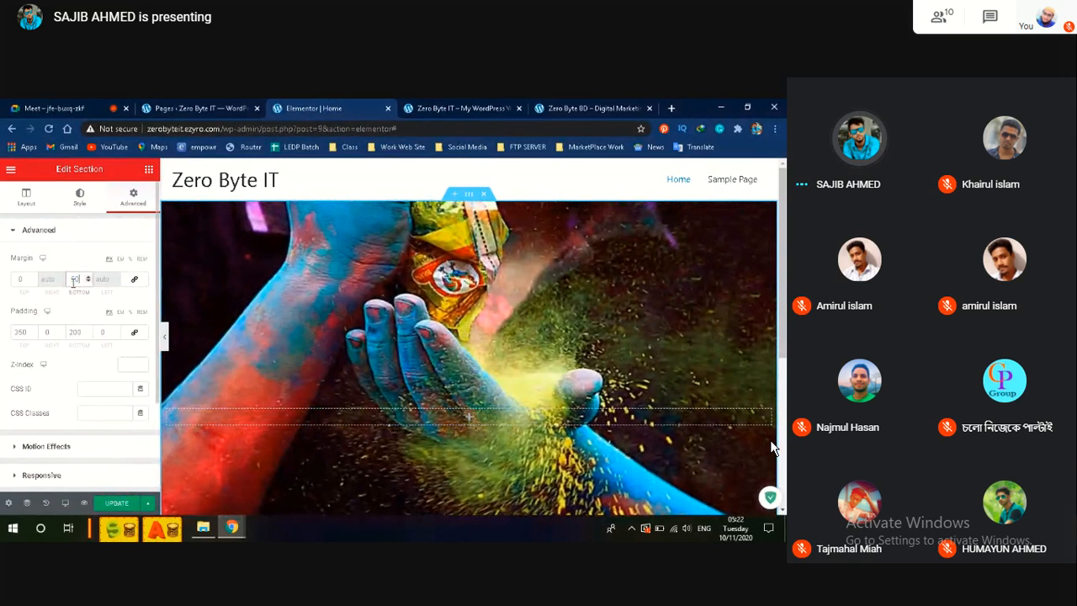
pyautogui.click(118, 504)
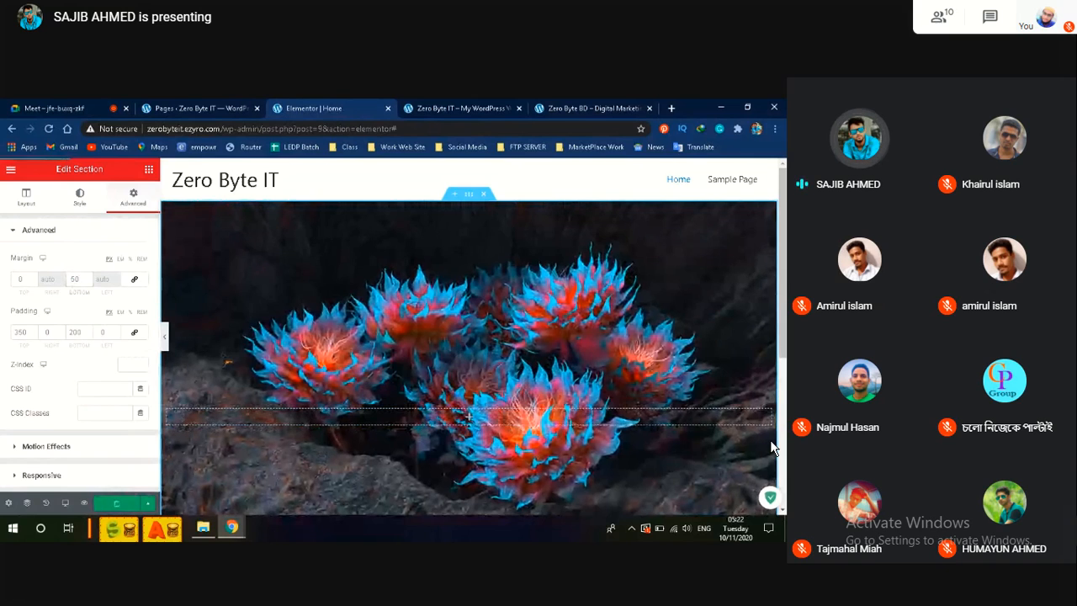
# Step: Reload the live Zero Byte IT site and examine the spacing between the slideshow section and the footer
pyautogui.hotkey('ctrl', 'Tab')
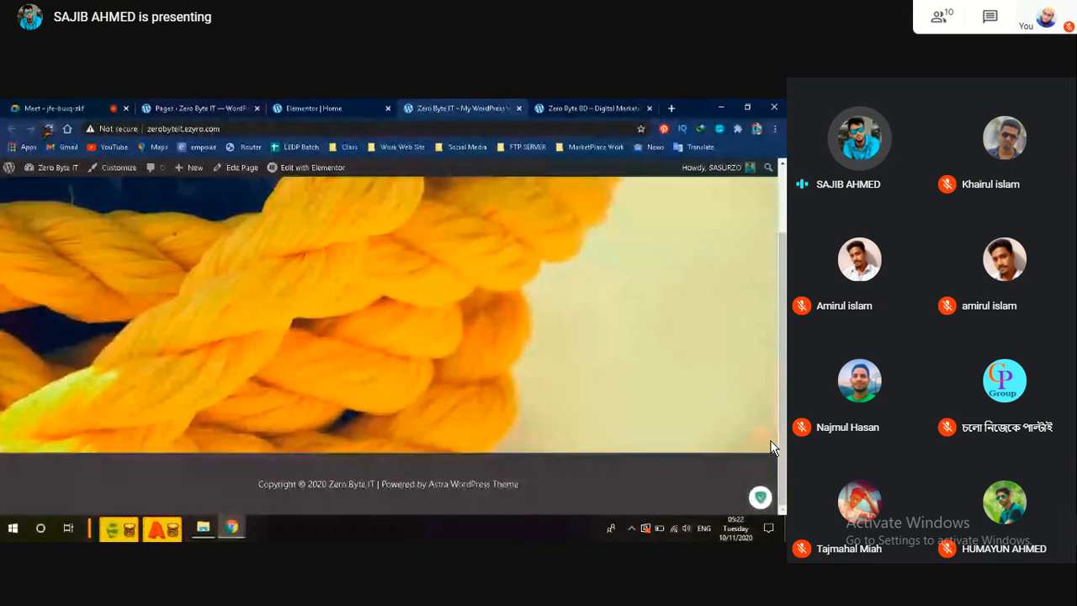
pyautogui.press('F5')
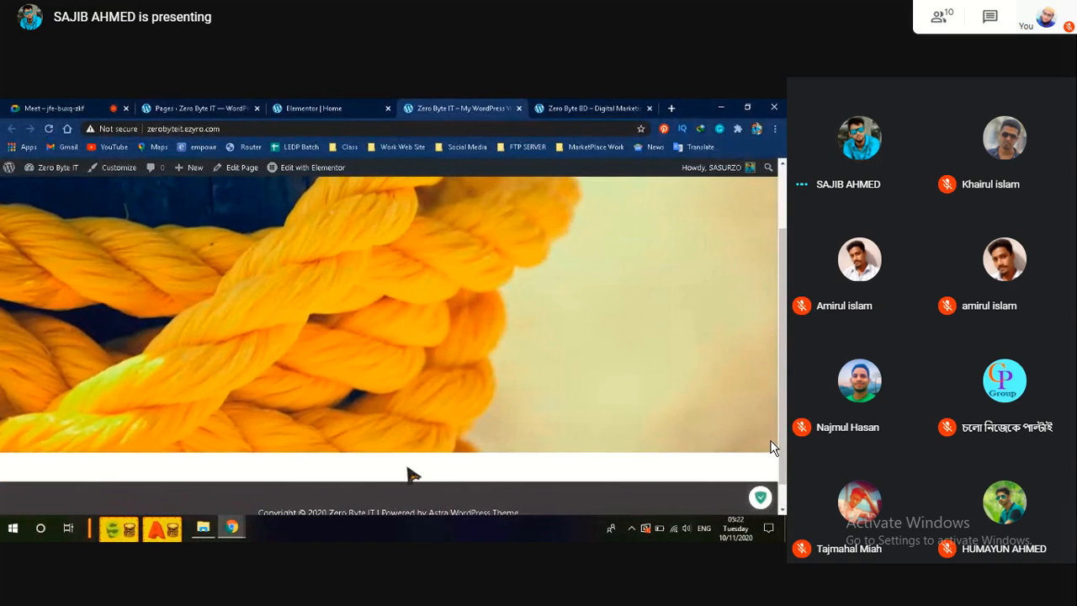
pyautogui.scroll(2, 772, 447)
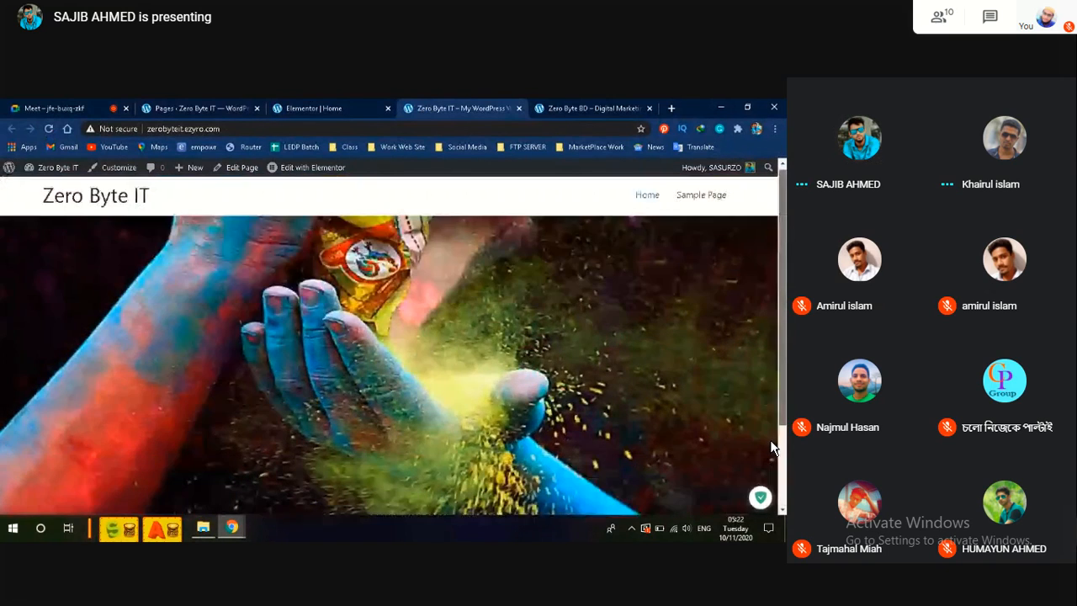
pyautogui.scroll(-1, 771, 448)
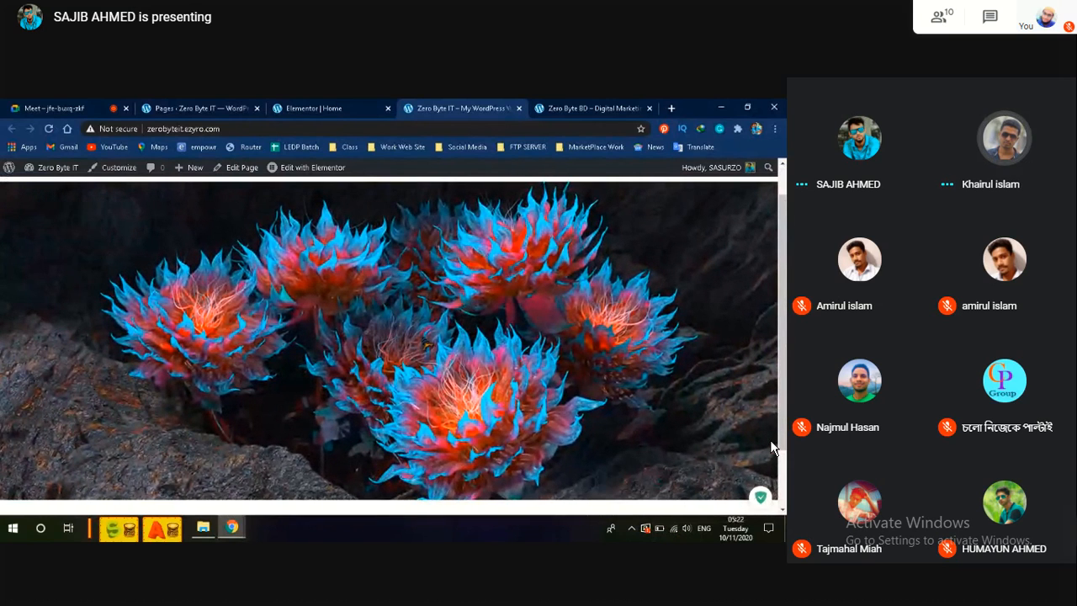
pyautogui.scroll(1, 774, 448)
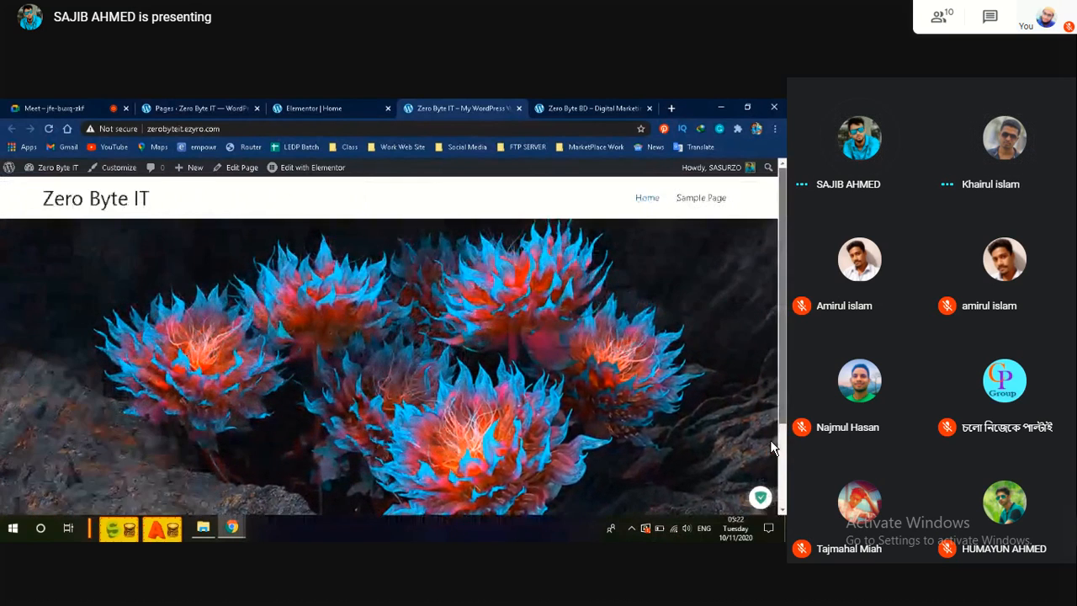
pyautogui.scroll(-1, 773, 448)
pyautogui.scroll(1, 774, 448)
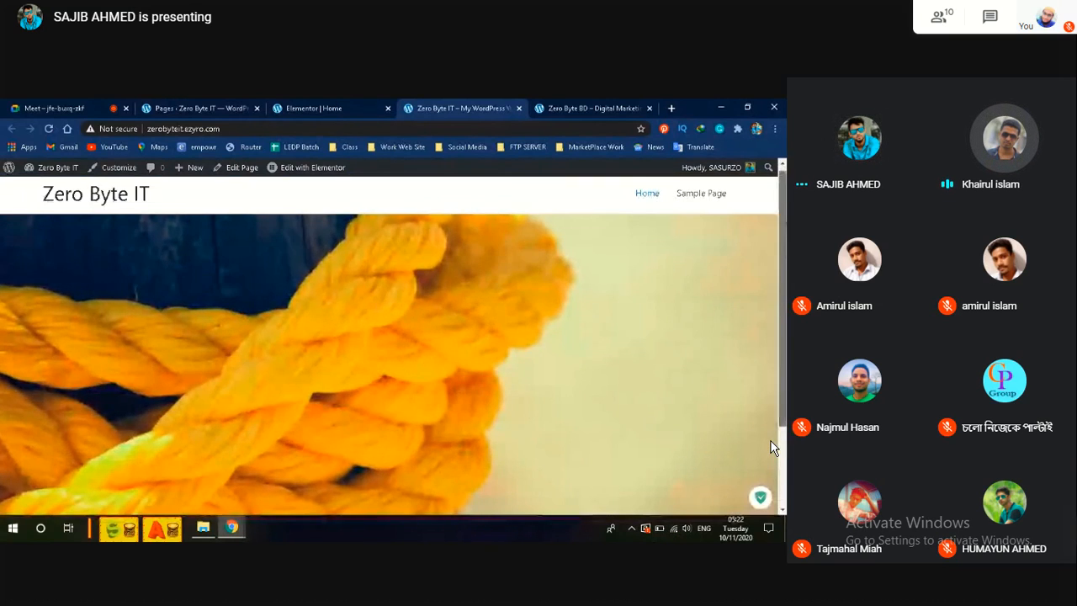
# Step: Examine the white gap between the slideshow section and the footer once more on the live Zero Byte IT page
pyautogui.scroll(-1, 774, 449)
pyautogui.scroll(-1, 774, 448)
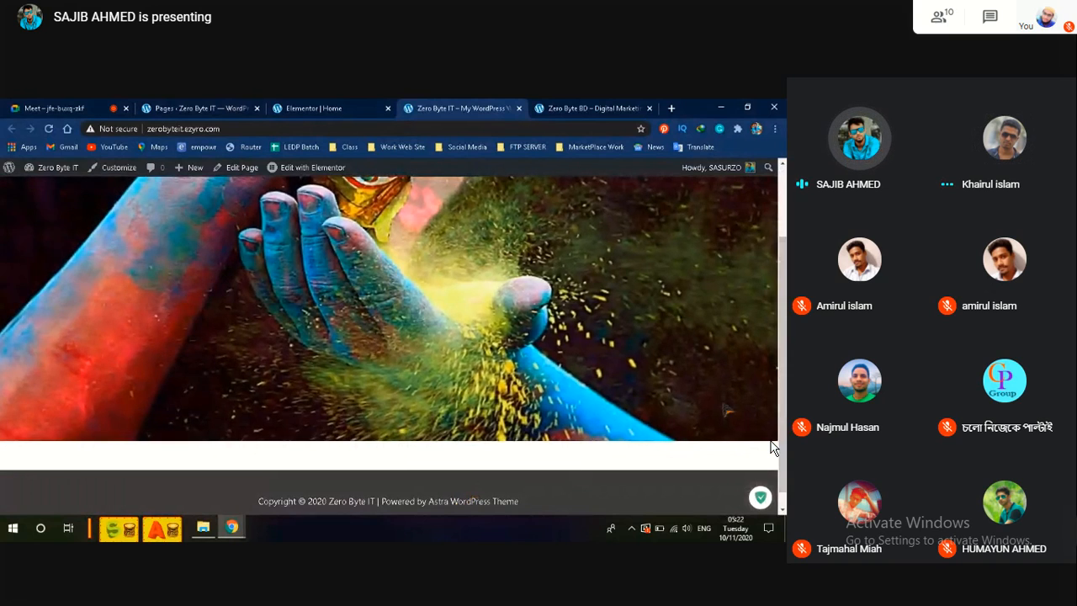
pyautogui.scroll(-1, 774, 448)
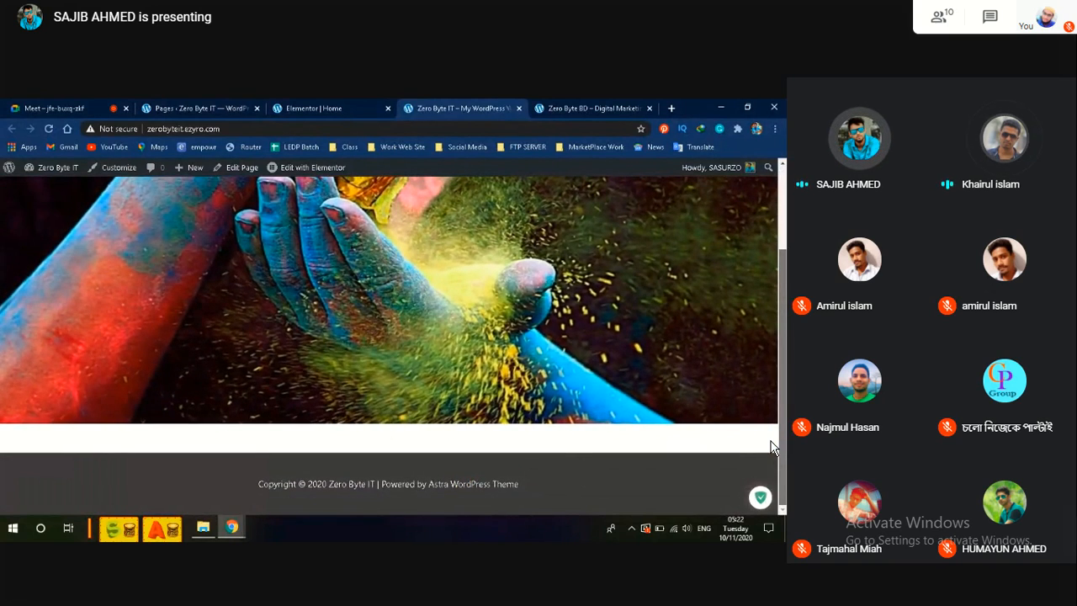
pyautogui.scroll(3, 774, 448)
pyautogui.scroll(-3, 774, 448)
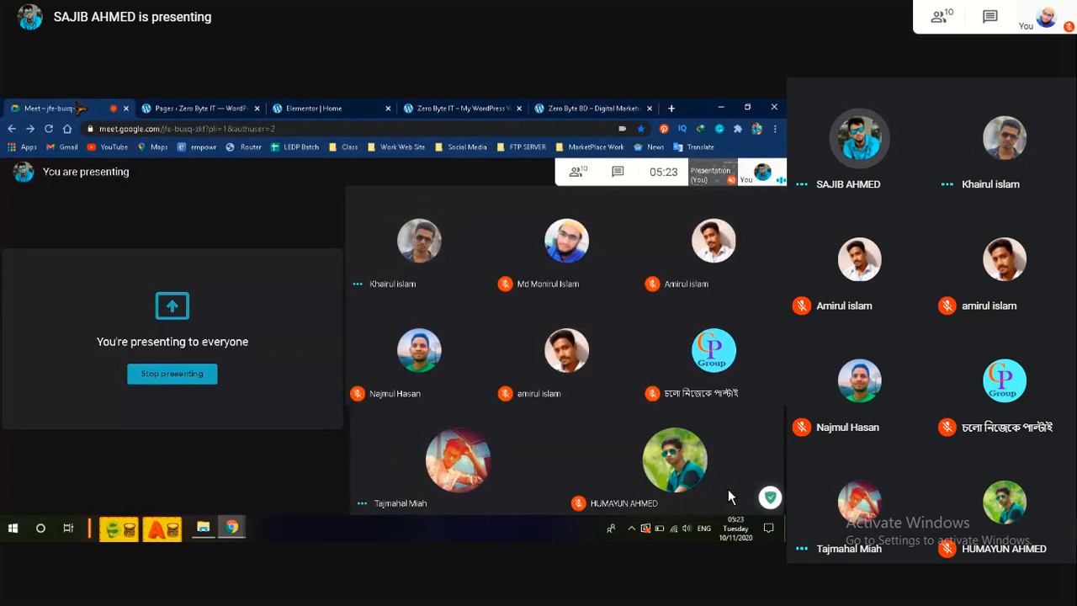
# Step: Turn the Google Meet microphone on to speak to the class and mute it again
pyautogui.moveTo(496, 579)
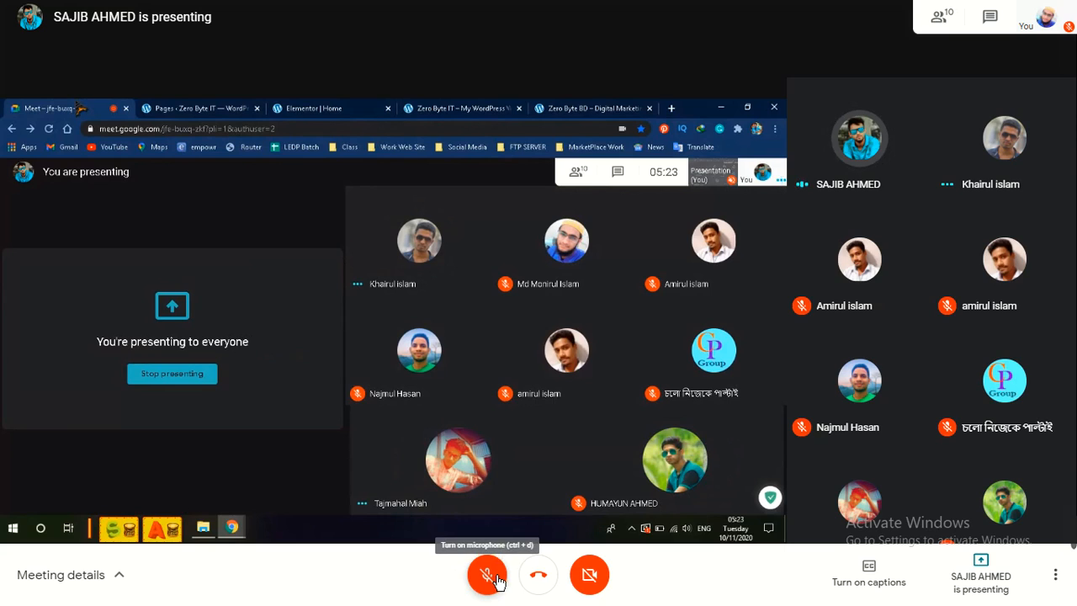
pyautogui.click(496, 578)
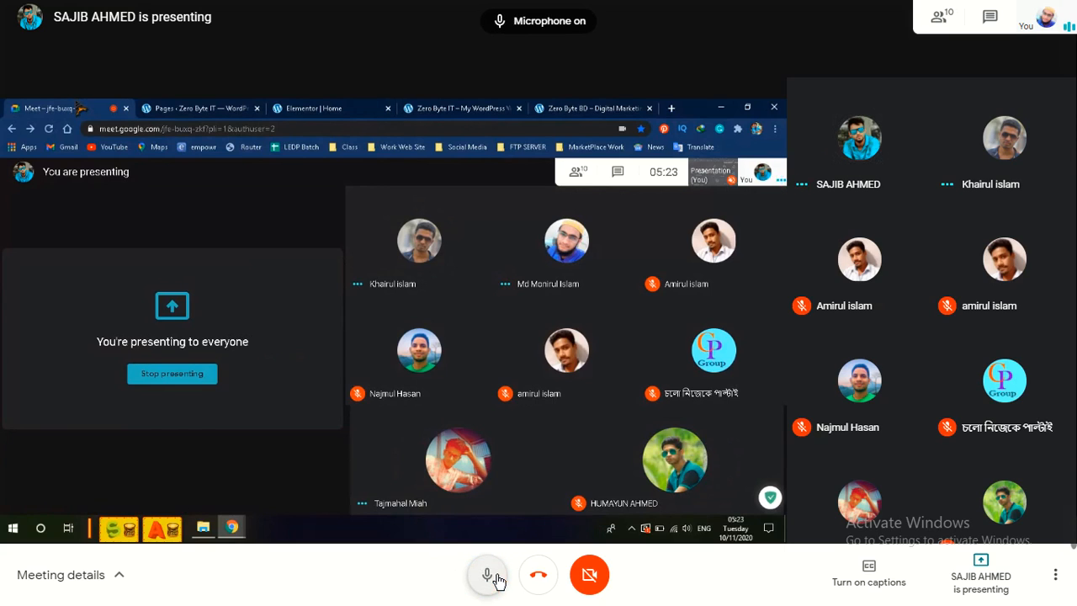
pyautogui.click(495, 578)
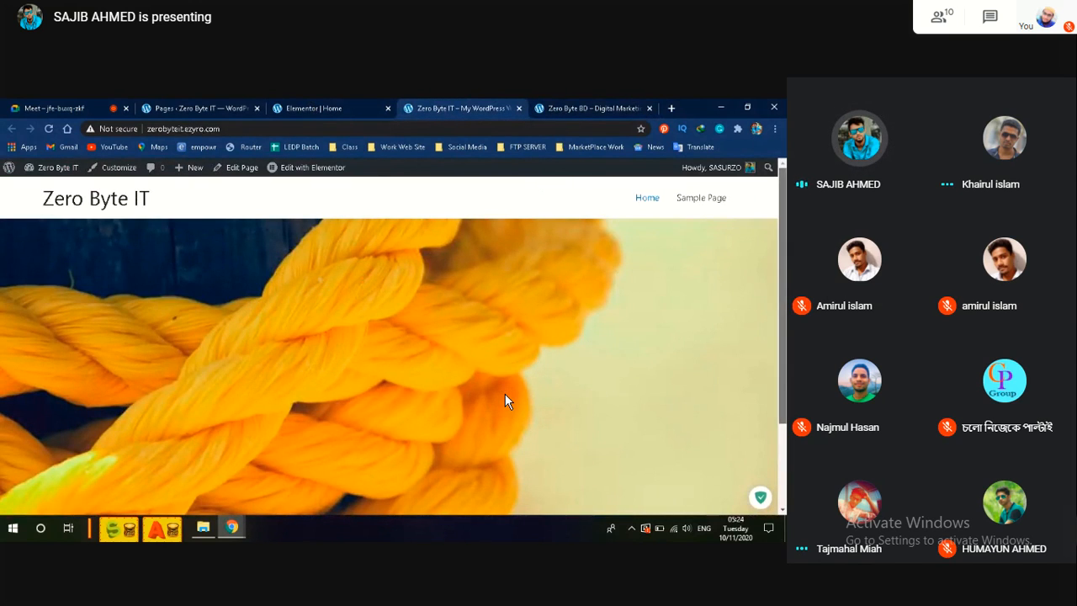
# Step: Leave full-screen view, present the entire screen to the meeting and hide the screen-sharing notice
pyautogui.press('F11')
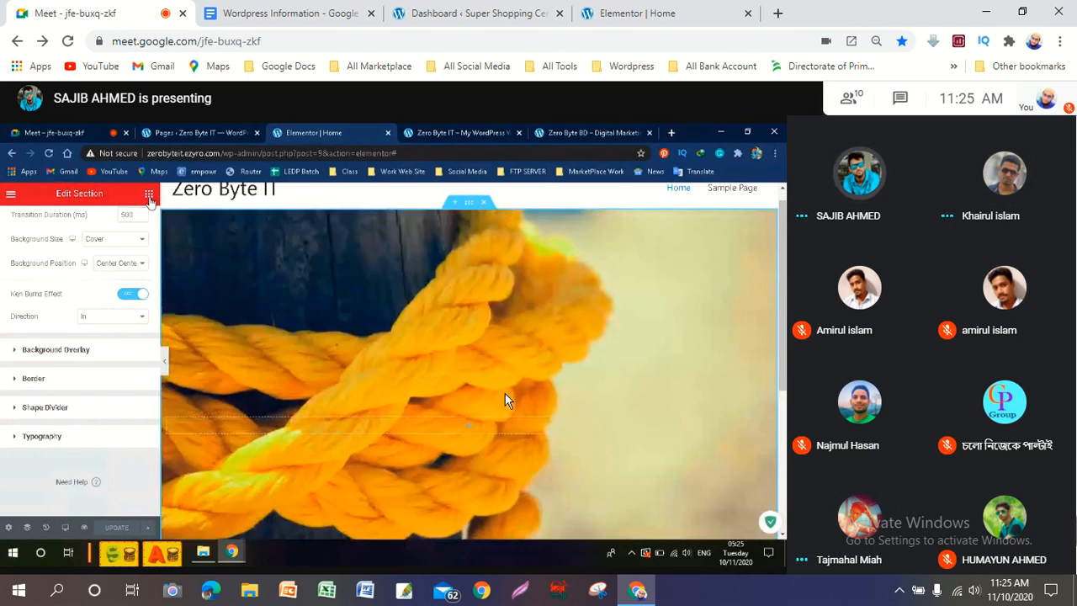
pyautogui.click(149, 197)
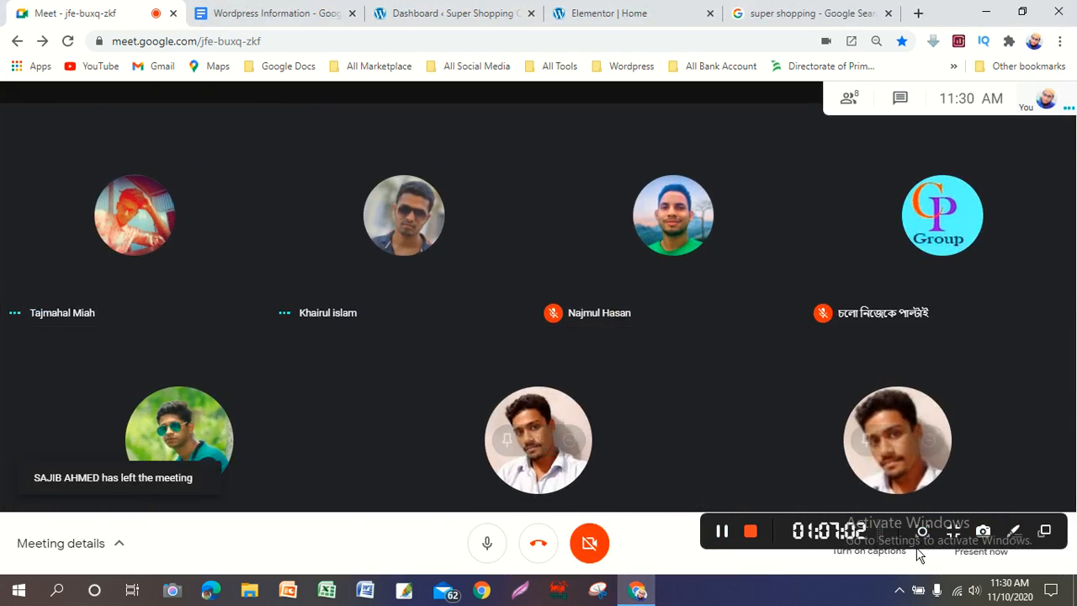
pyautogui.click(972, 551)
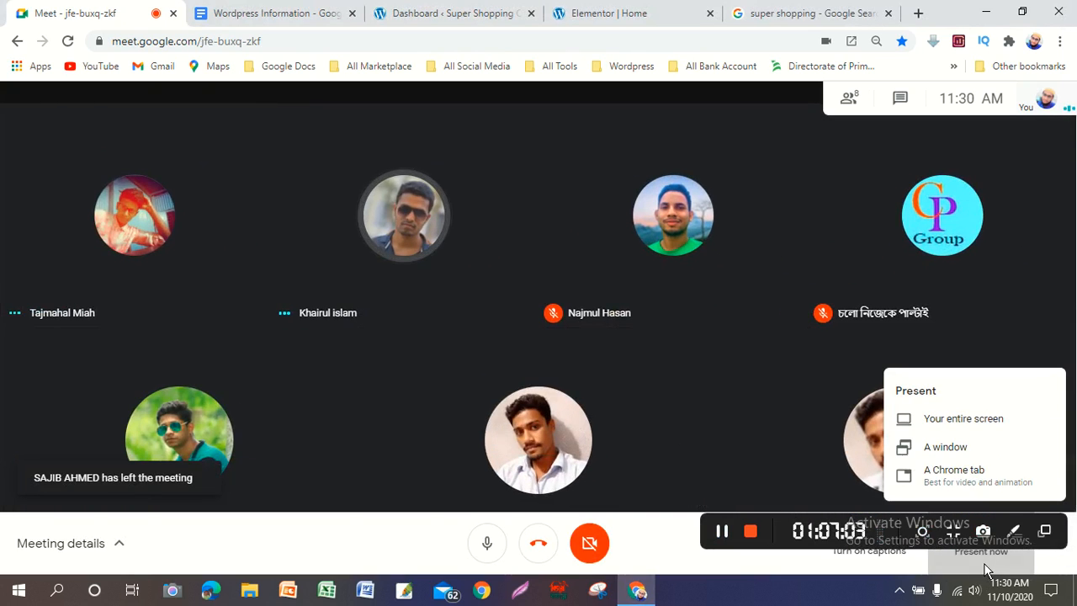
pyautogui.click(930, 425)
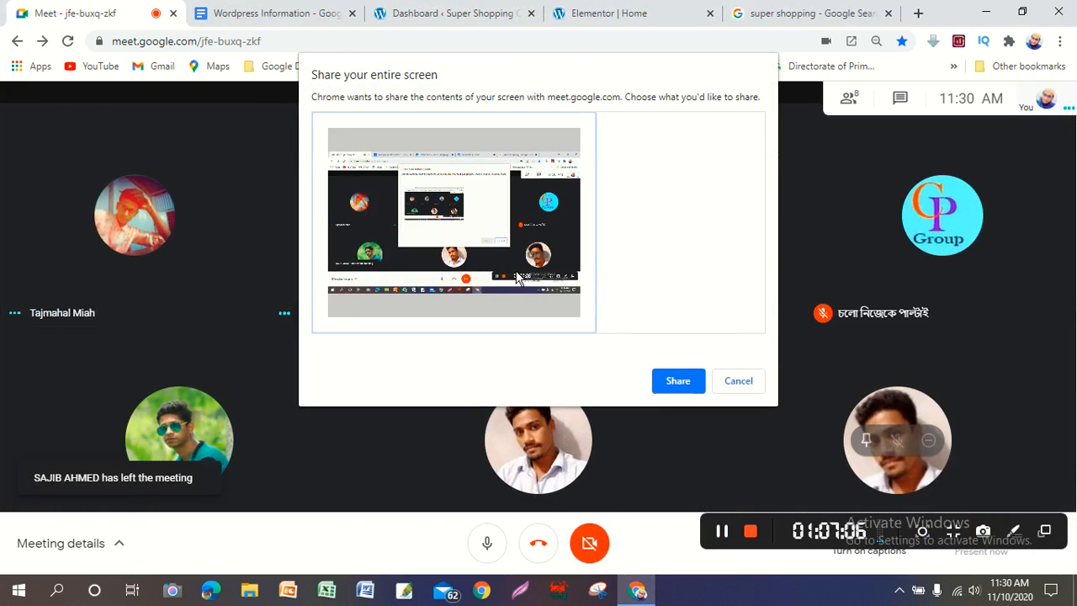
pyautogui.click(688, 385)
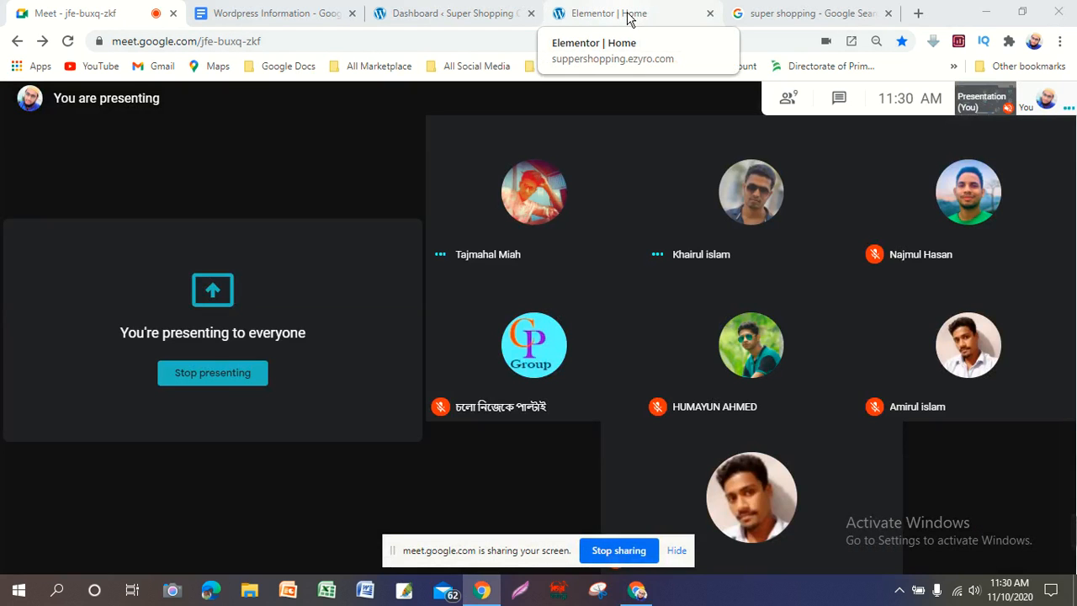
pyautogui.click(629, 19)
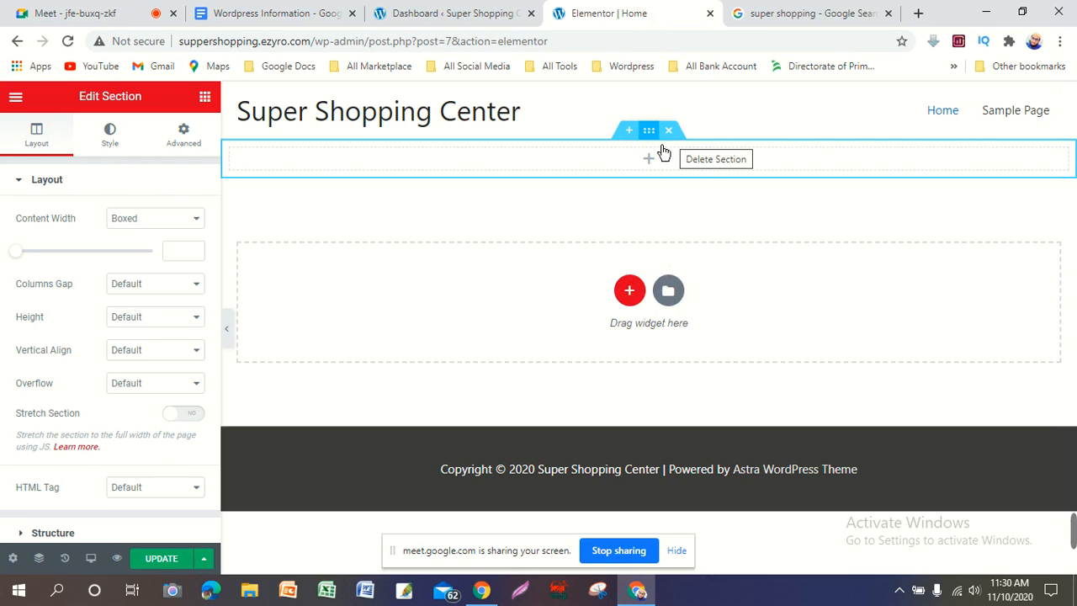
pyautogui.click(74, 13)
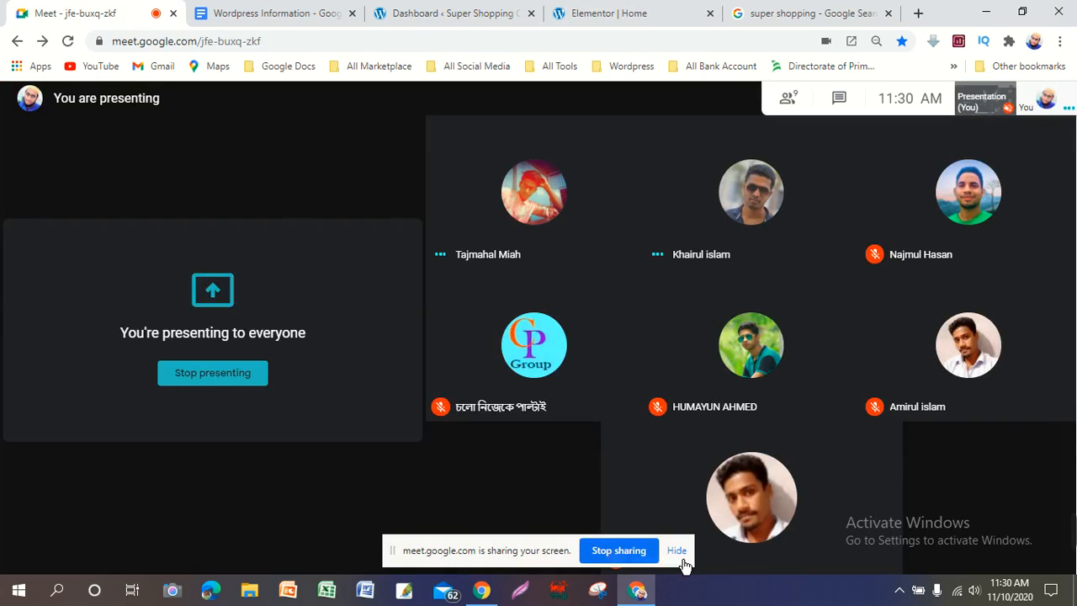
pyautogui.click(682, 560)
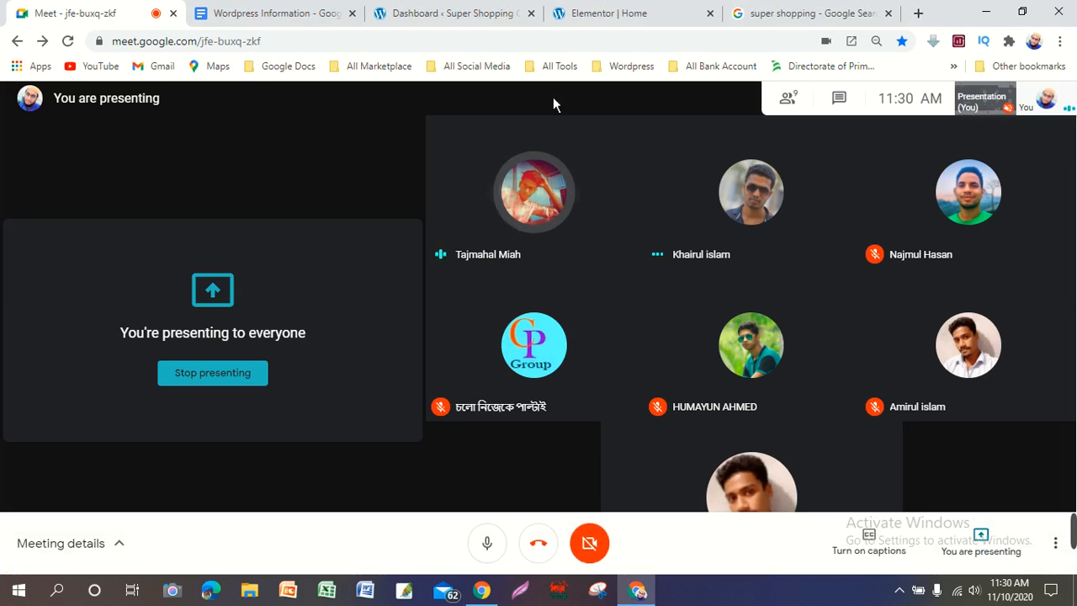
# Step: Switch to the Super Shopping Center Home page in Elementor, dismiss the Meet Right Click tip and open the section's style settings
pyautogui.click(612, 15)
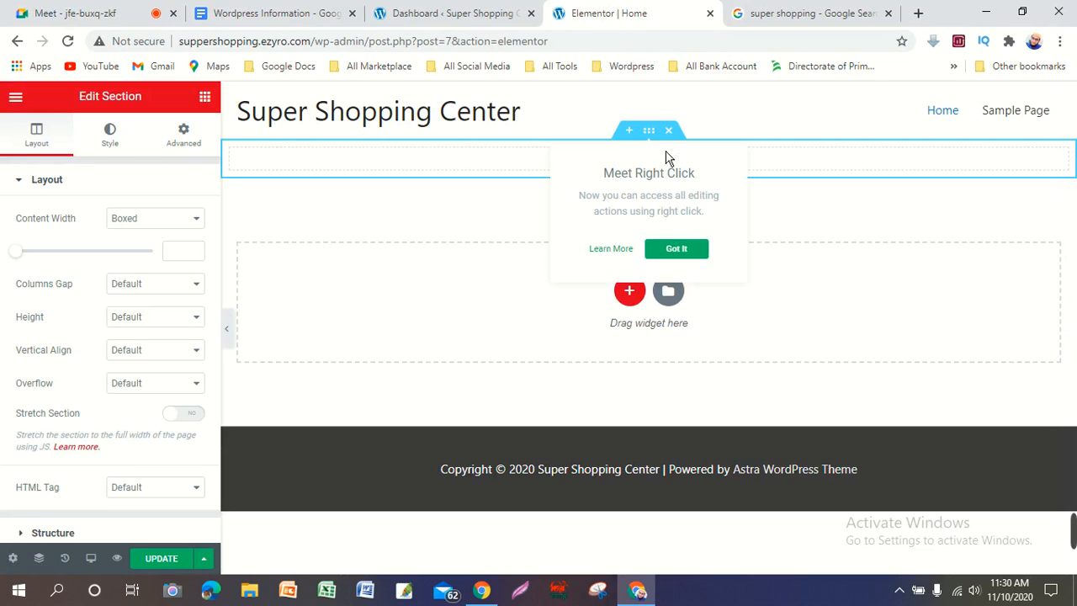
pyautogui.click(702, 255)
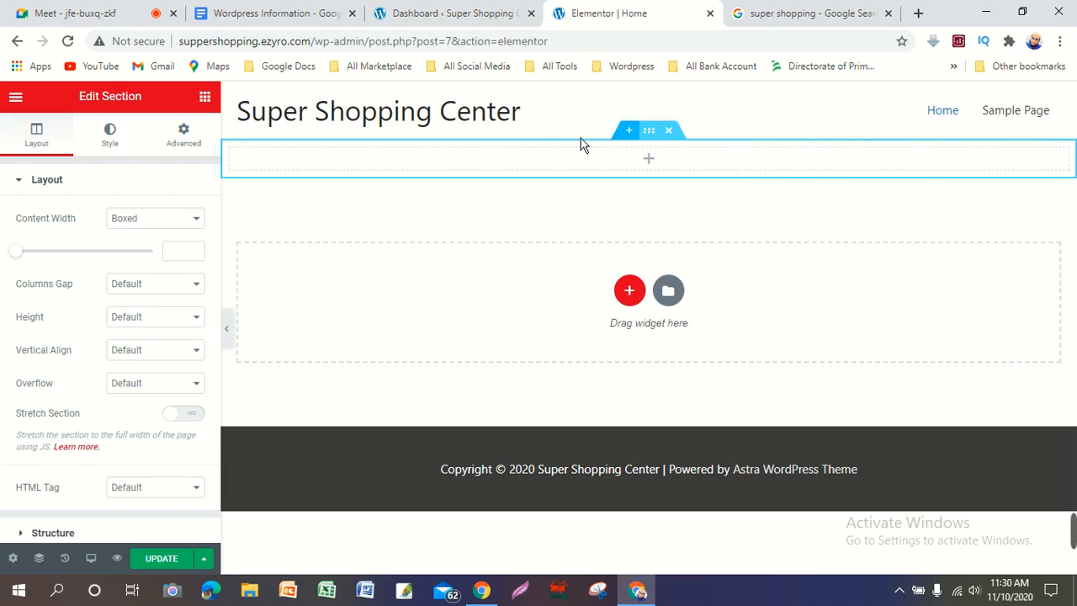
pyautogui.click(122, 151)
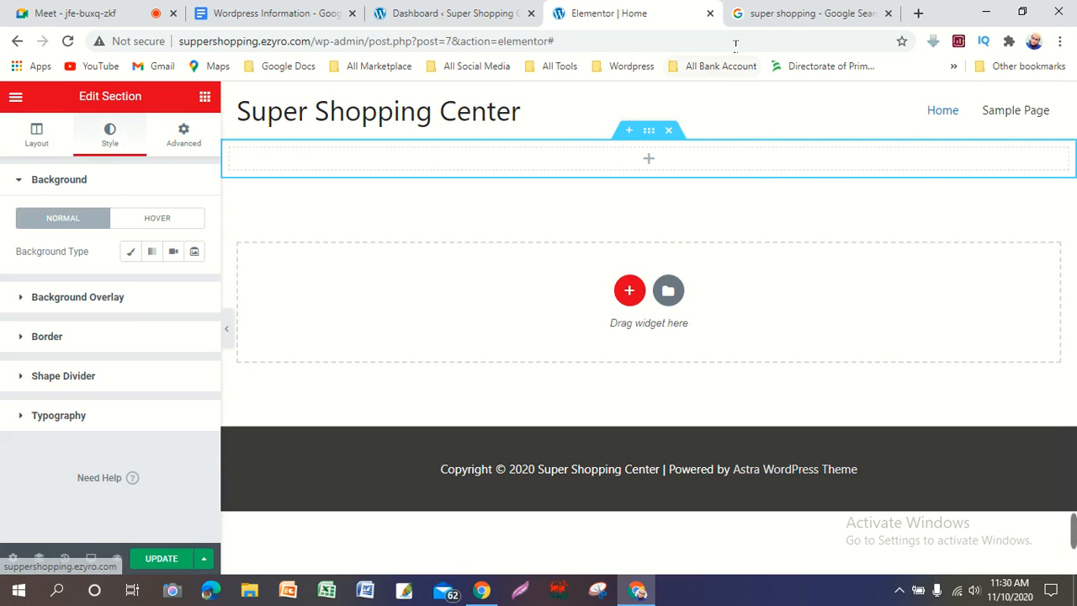
# Step: Save the red Super Shopping logo from the Google image results to Downloads as the JPEG images (30), and close its preview
pyautogui.click(820, 14)
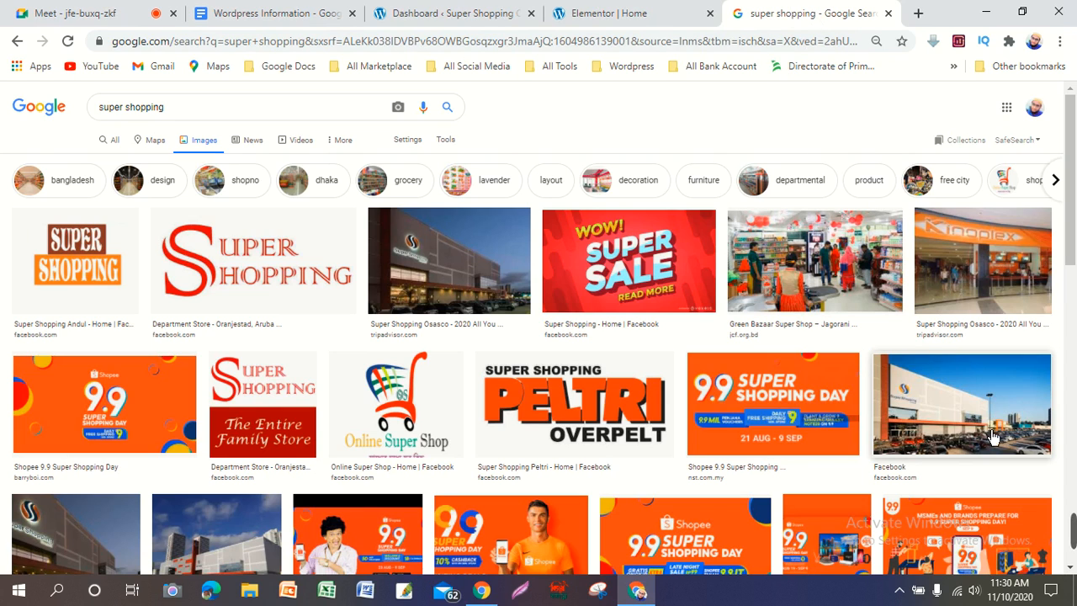
pyautogui.click(282, 267)
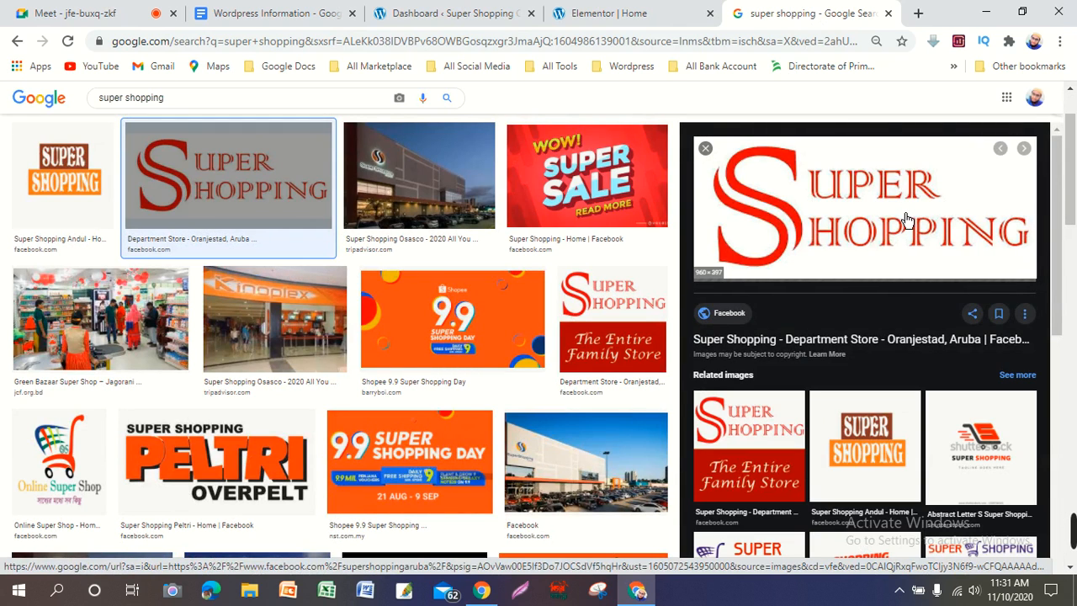
pyautogui.rightClick(835, 212)
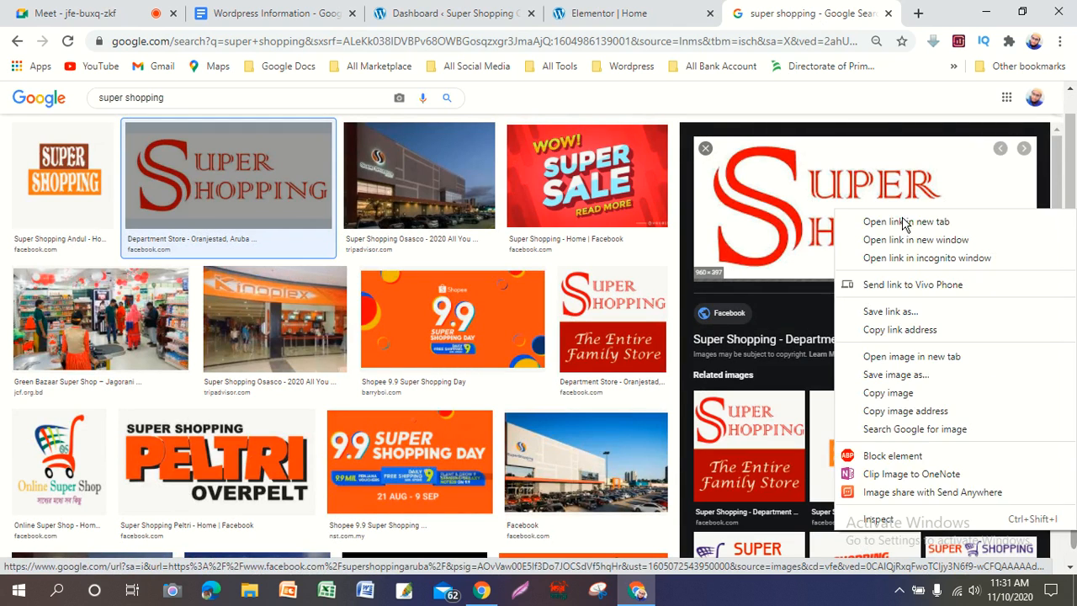
pyautogui.click(909, 375)
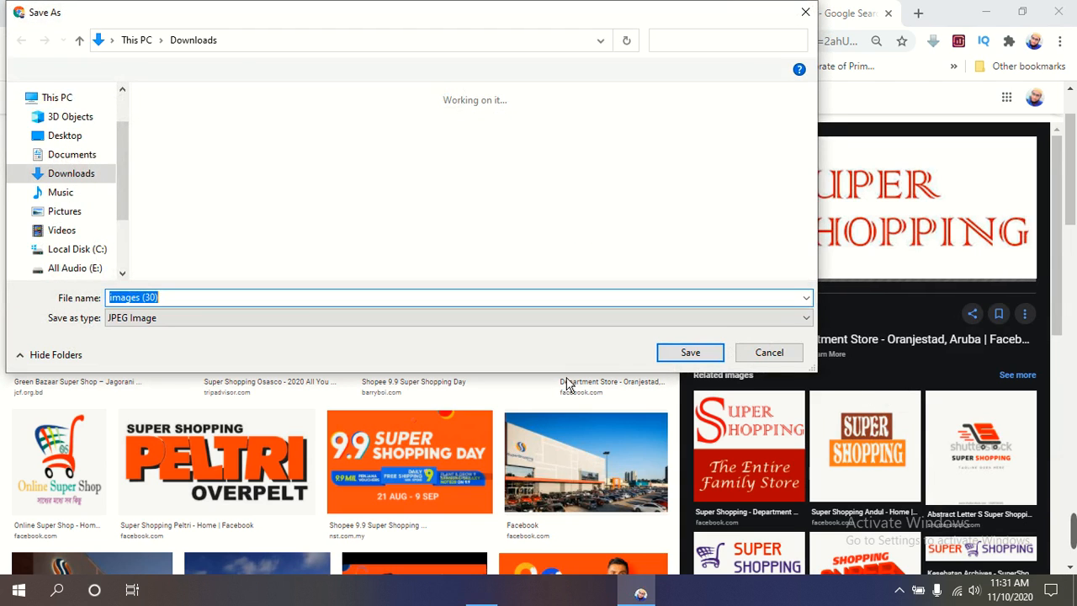
pyautogui.click(691, 352)
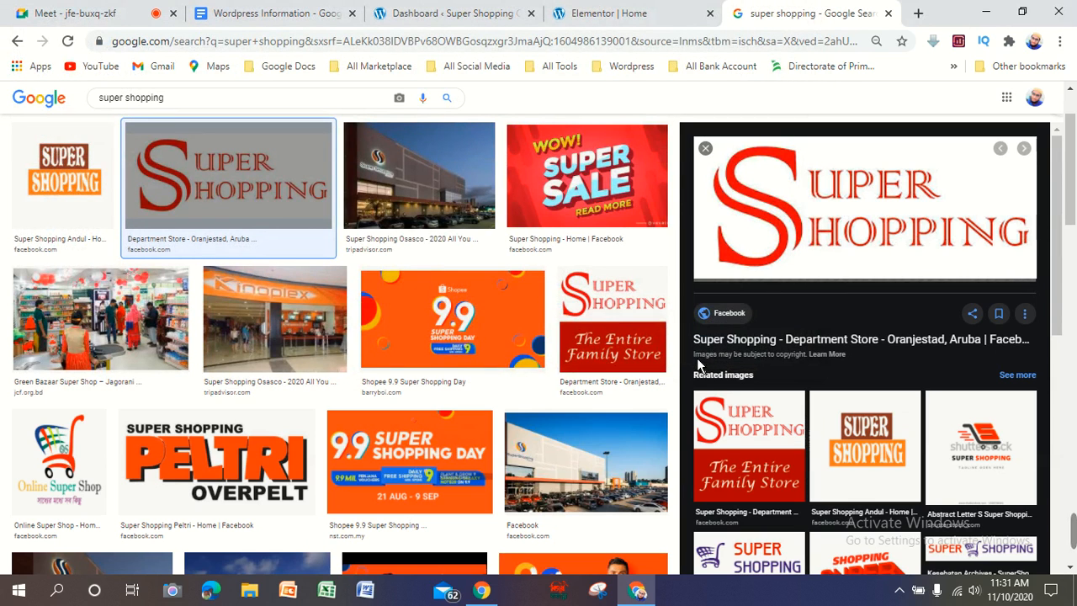
pyautogui.click(706, 149)
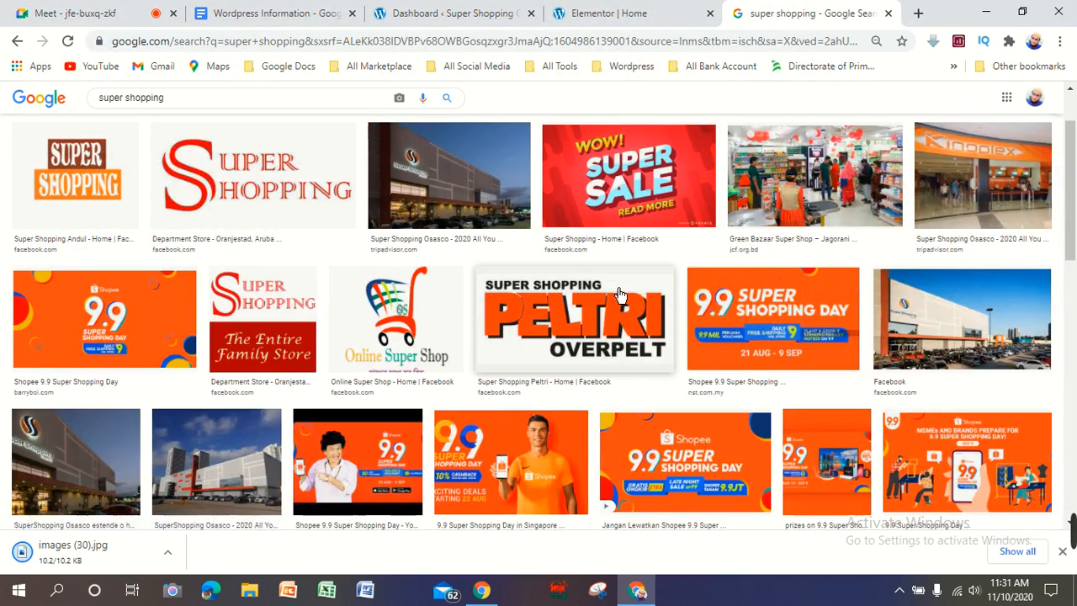
# Step: Look through the remaining super shopping image results for more pictures suited to the section's background
pyautogui.scroll(-3, 606, 286)
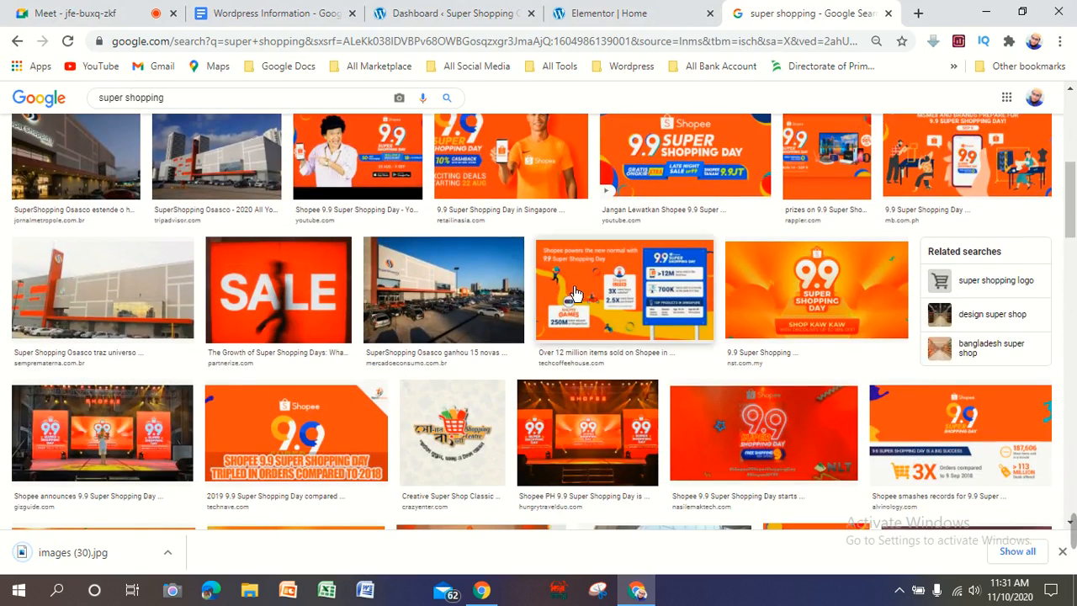
pyautogui.scroll(-1, 413, 299)
pyautogui.scroll(-3, 413, 310)
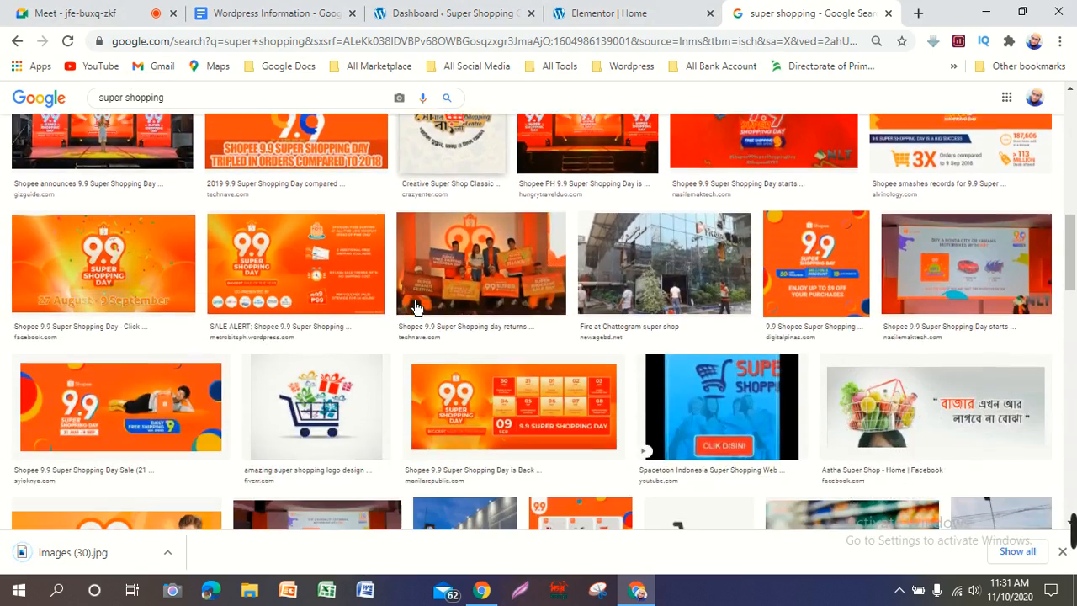
pyautogui.scroll(-2, 471, 314)
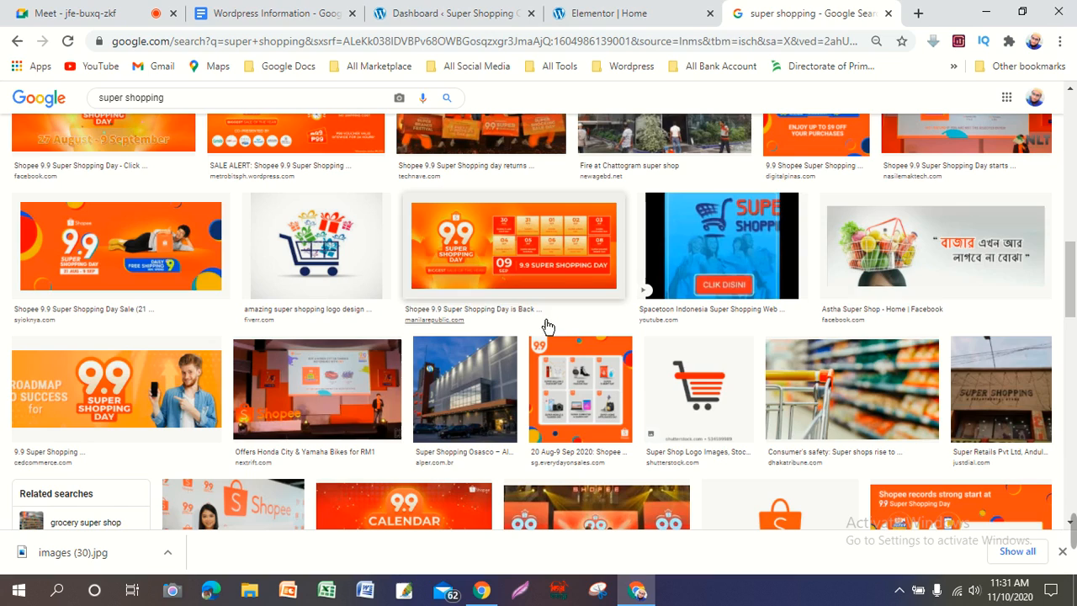
pyautogui.scroll(-3, 892, 351)
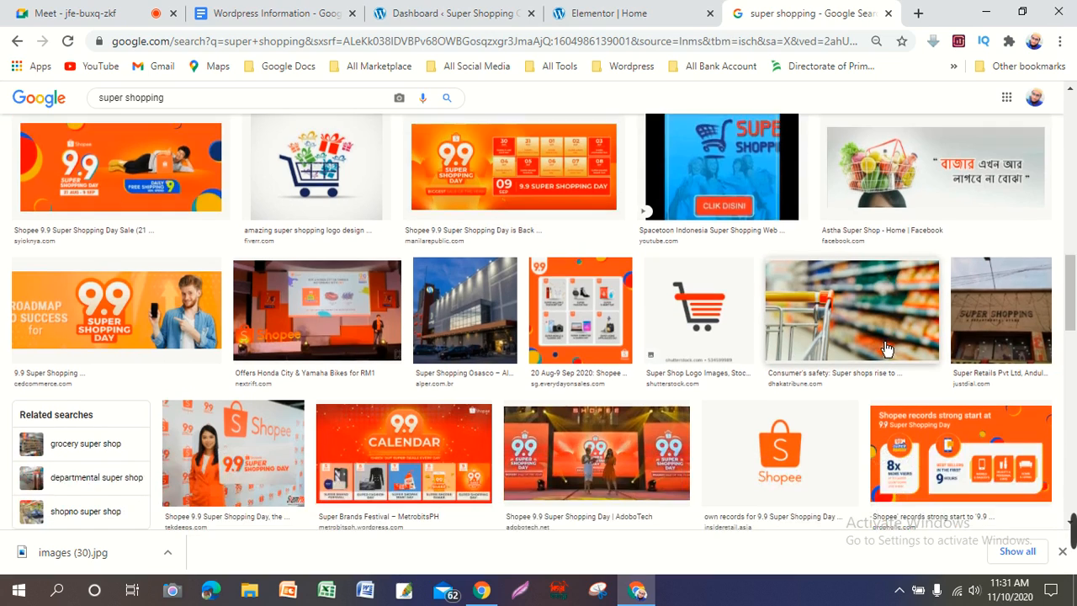
pyautogui.scroll(-2, 665, 350)
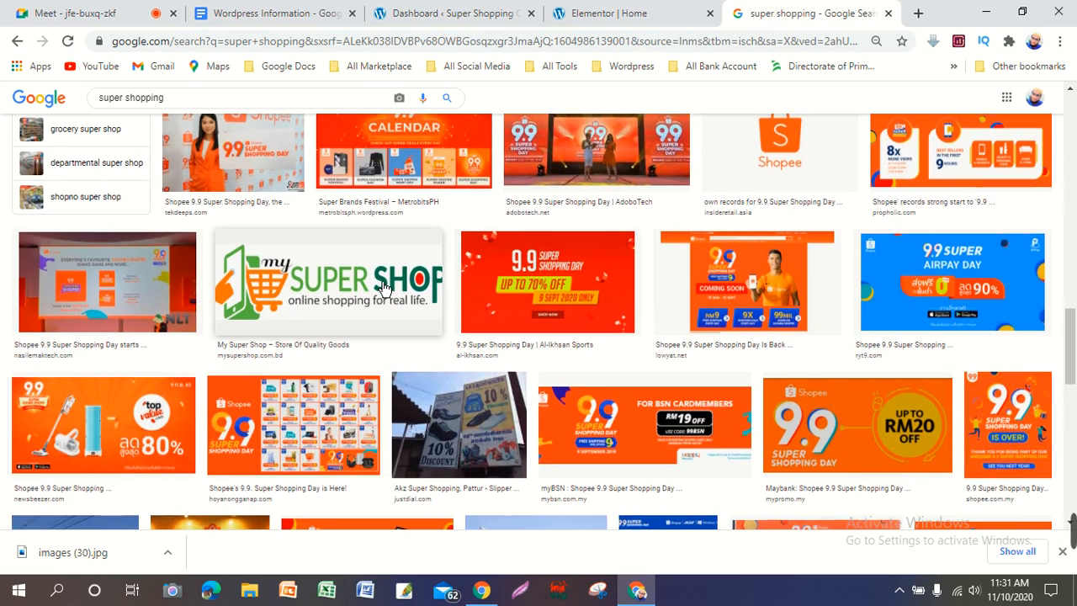
pyautogui.scroll(5, 383, 286)
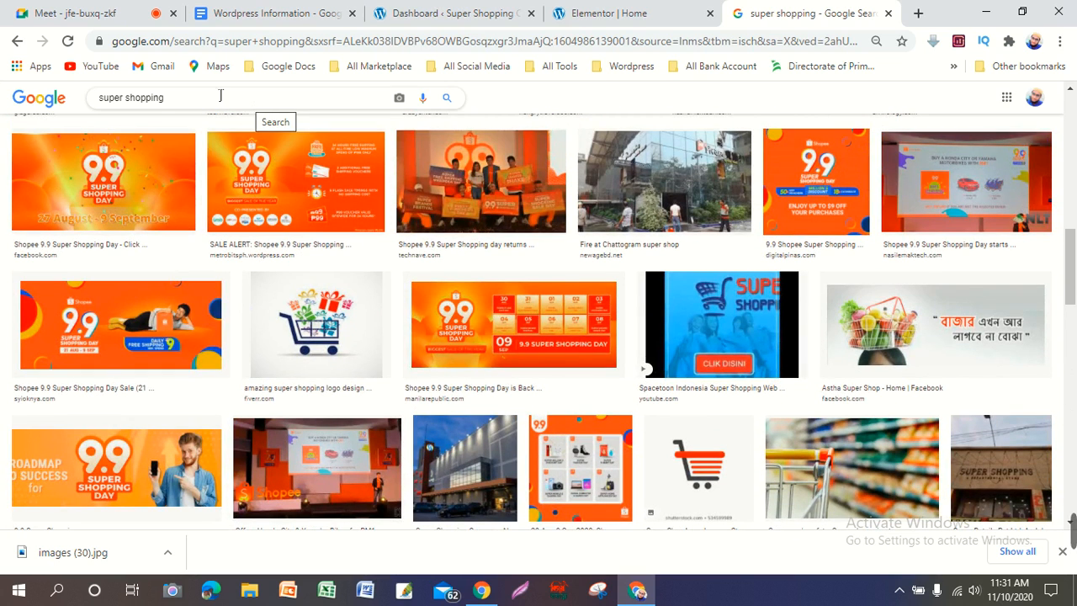
# Step: Return to the Super Shopping Center section in Elementor, keep its Columns Gap at Default and update the Home page
pyautogui.click(75, 13)
pyautogui.moveTo(919, 552)
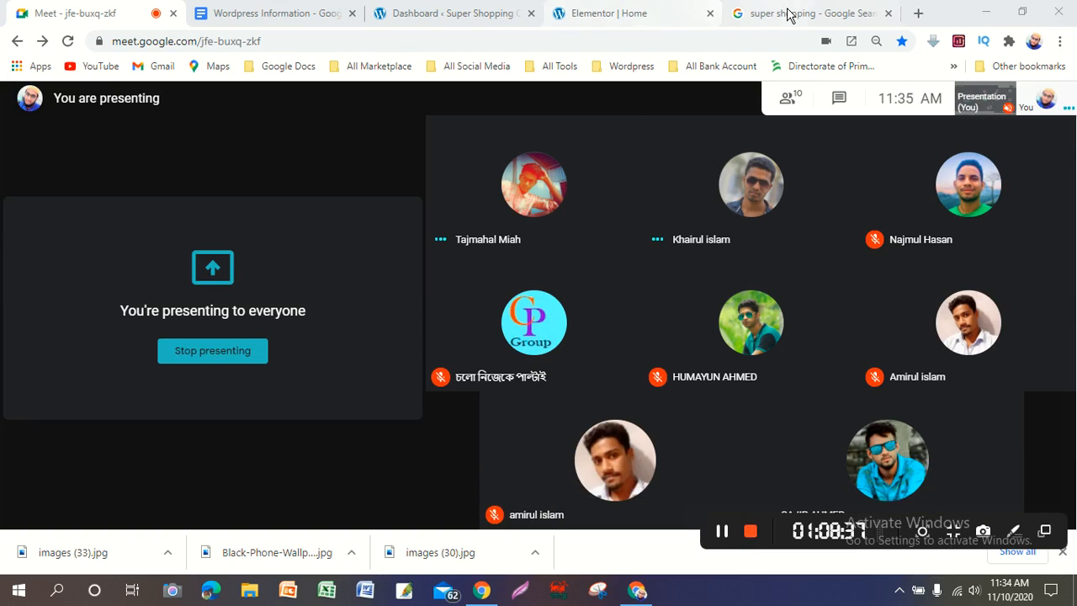
pyautogui.click(788, 16)
pyautogui.click(593, 12)
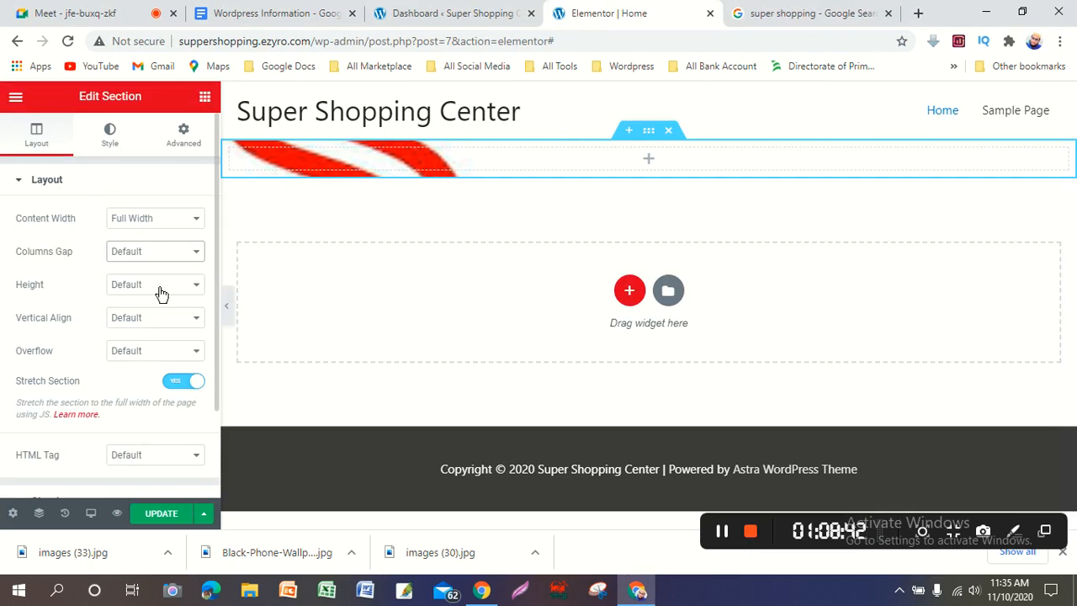
pyautogui.click(169, 259)
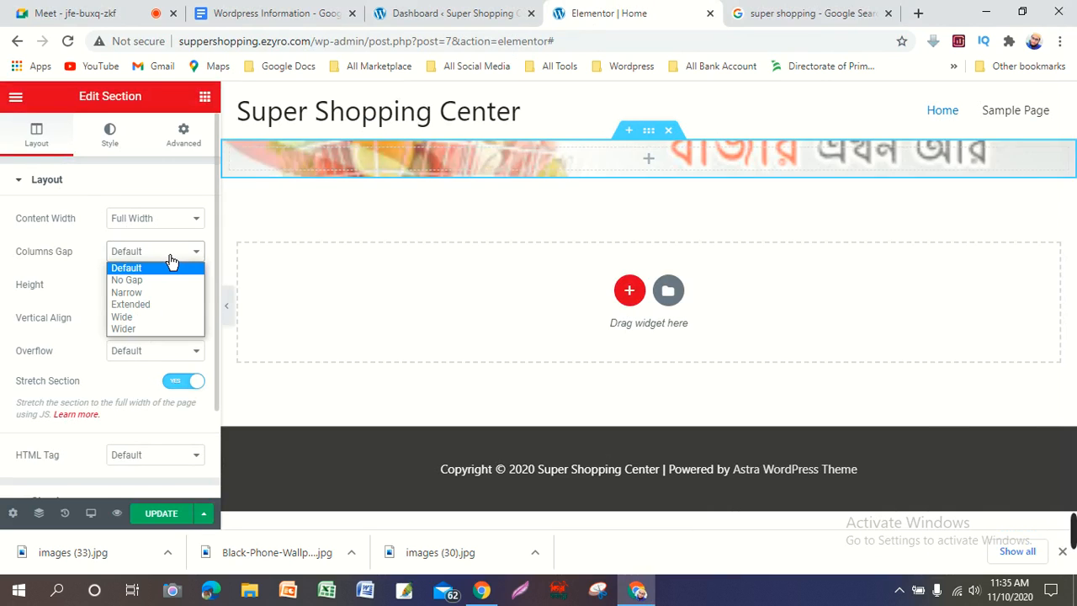
pyautogui.click(173, 264)
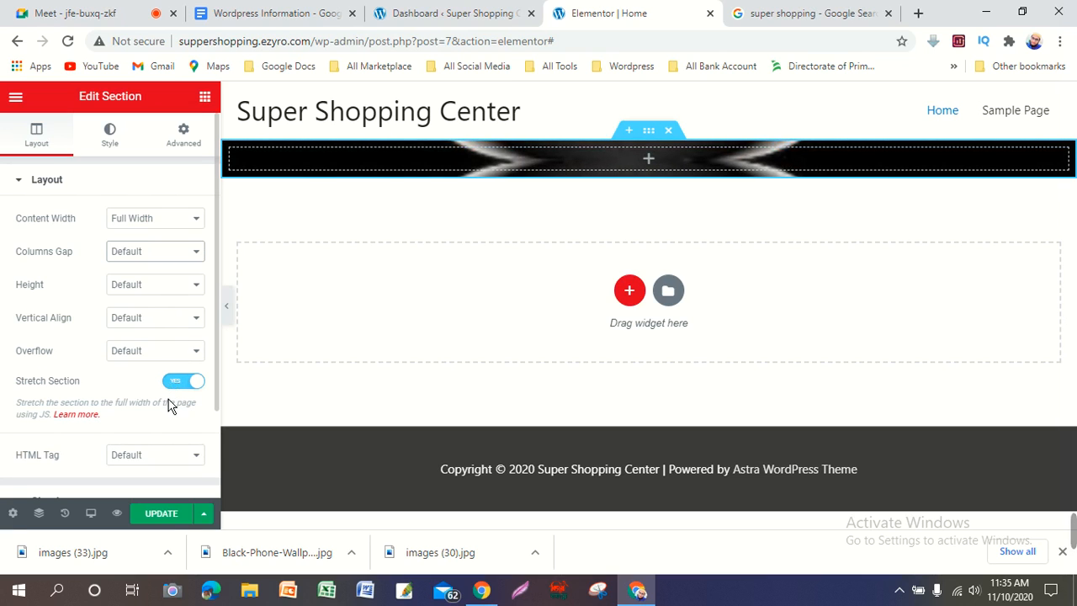
pyautogui.click(160, 473)
pyautogui.click(162, 492)
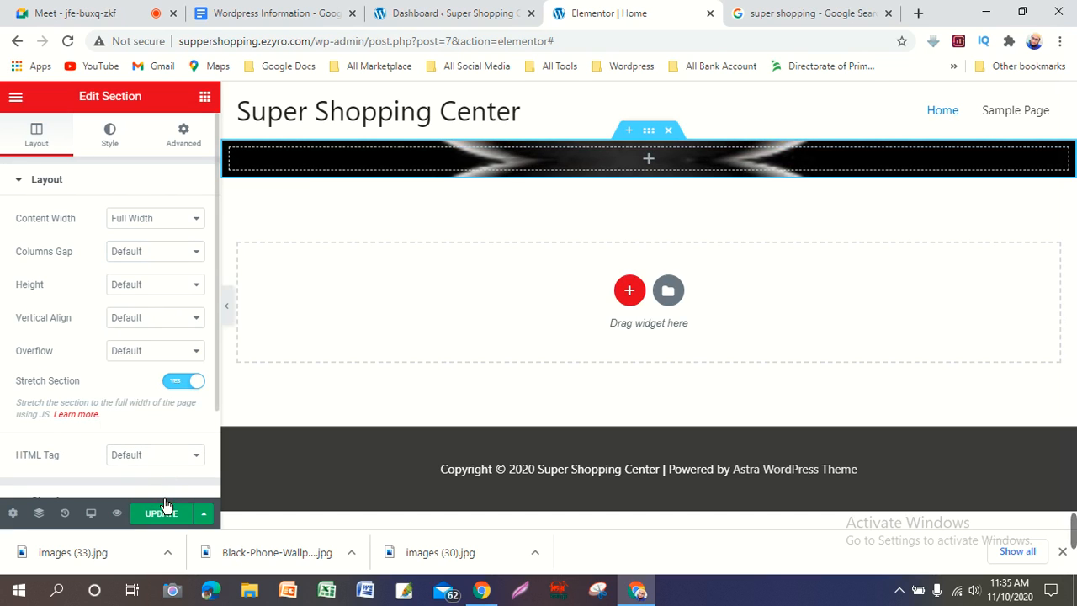
pyautogui.click(166, 514)
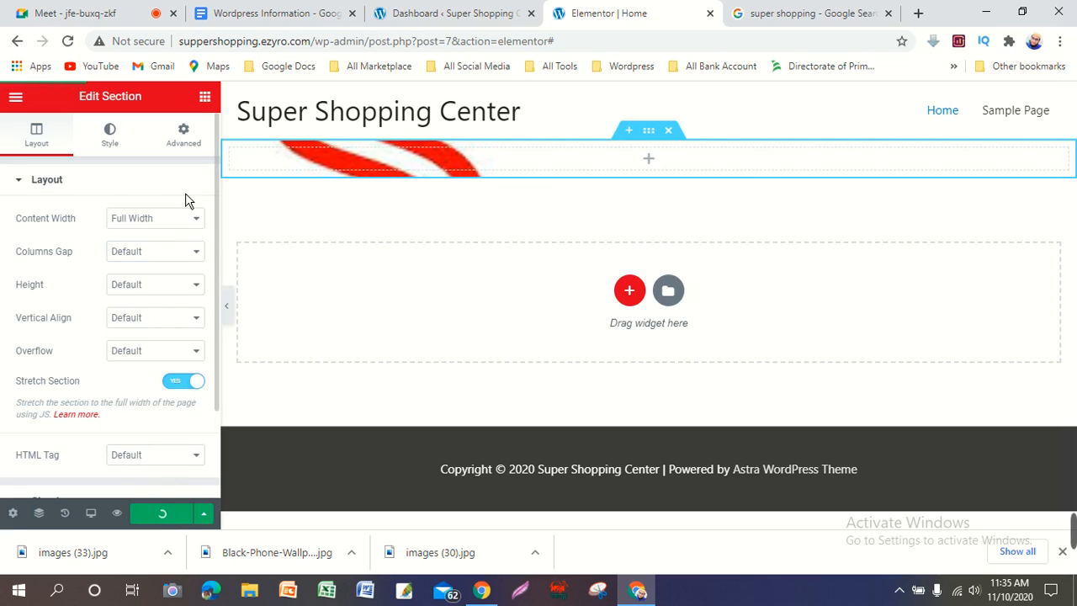
# Step: Unlink the slideshow section's padding values and set the top padding to 400 px and the bottom padding to 200 px
pyautogui.click(192, 146)
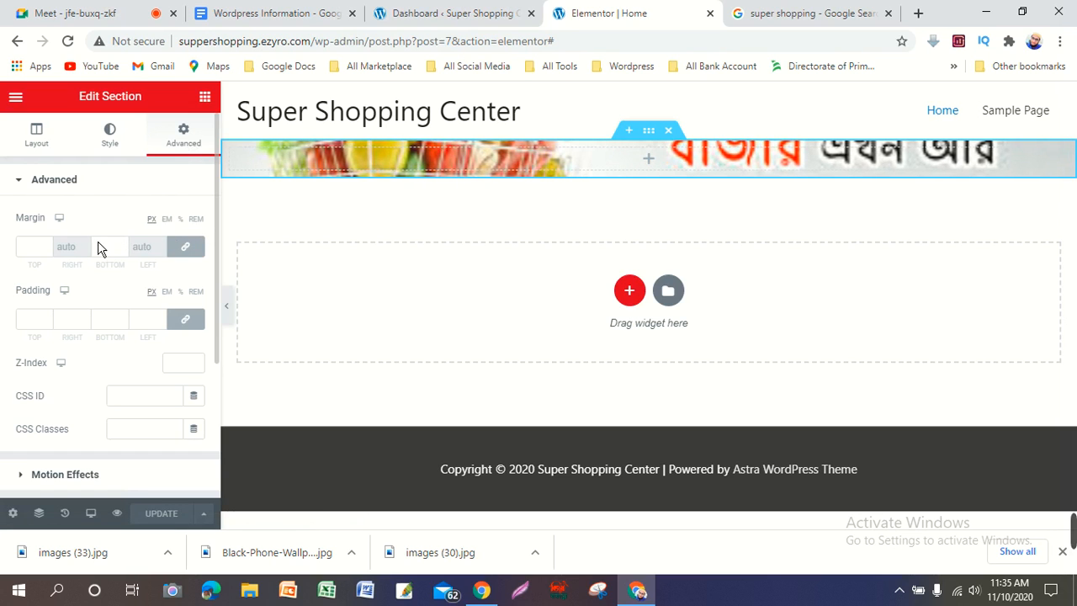
pyautogui.click(185, 319)
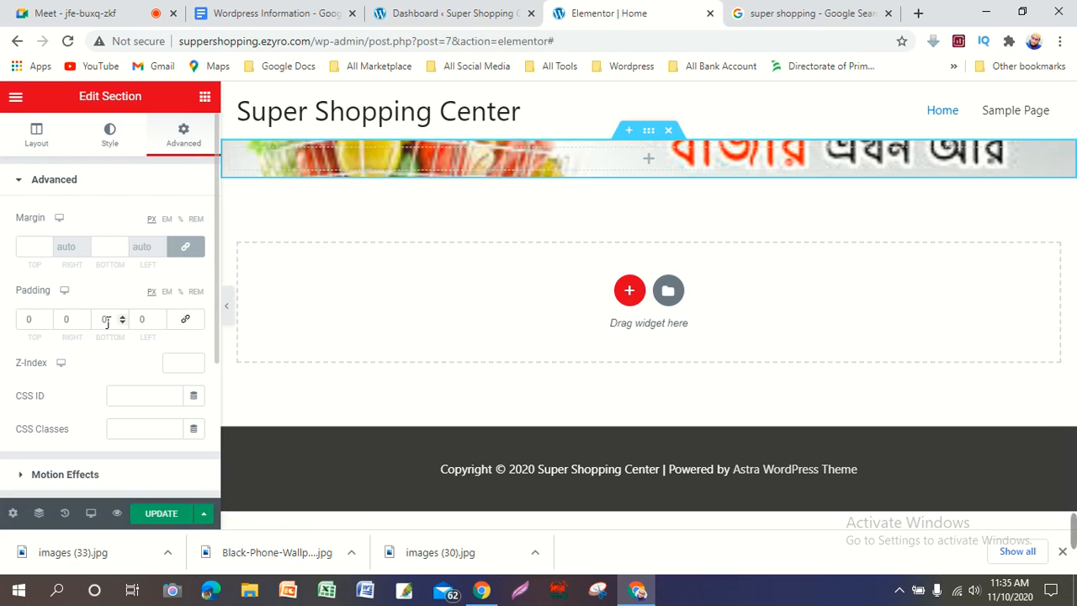
pyautogui.click(46, 325)
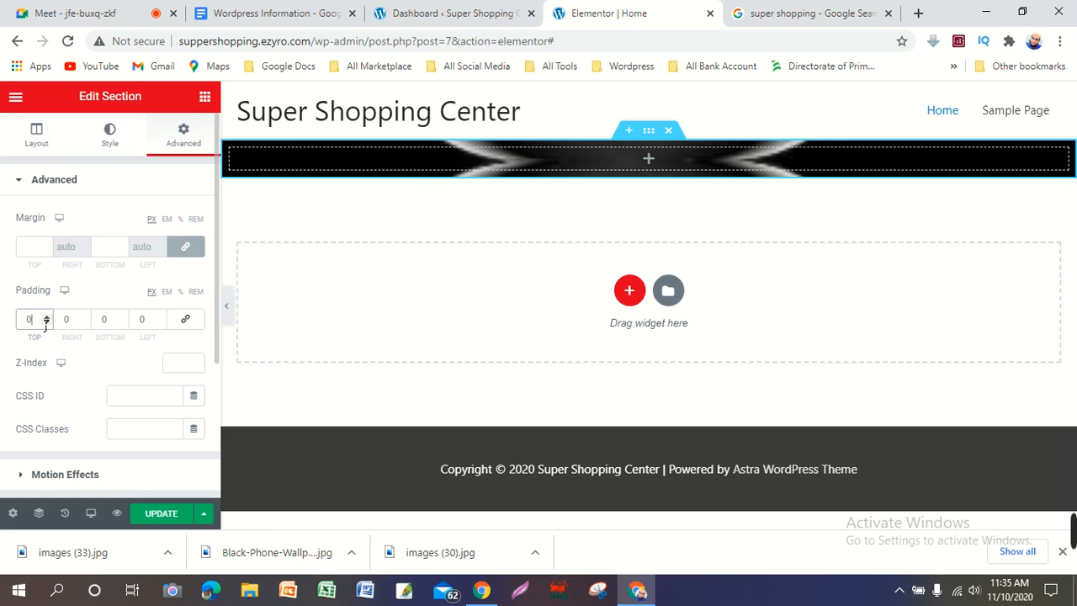
pyautogui.write('40')
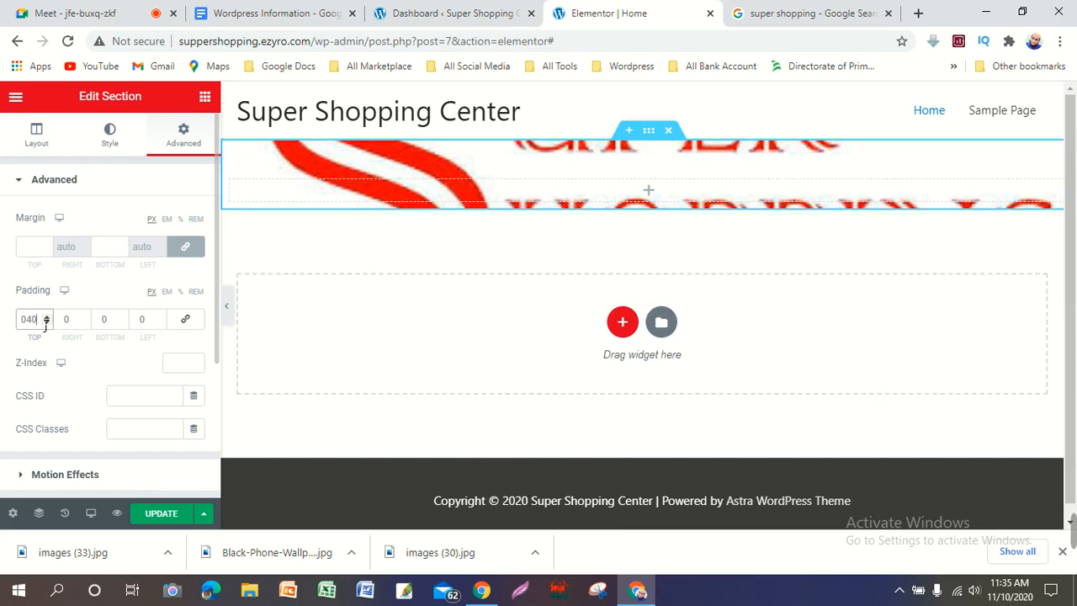
pyautogui.press('BackSpace')
pyautogui.press('BackSpace')
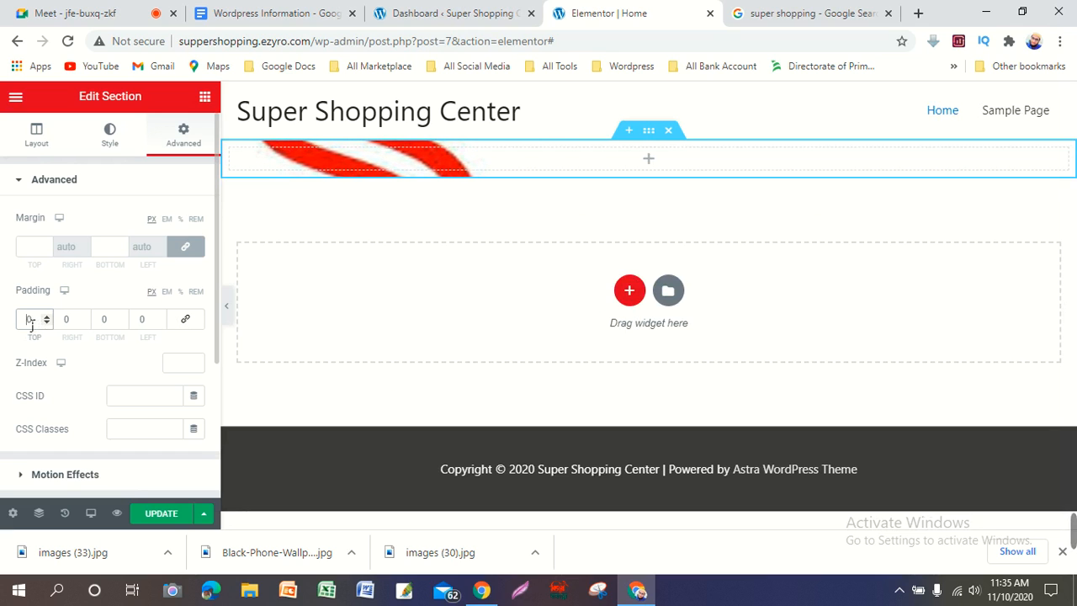
pyautogui.write('400')
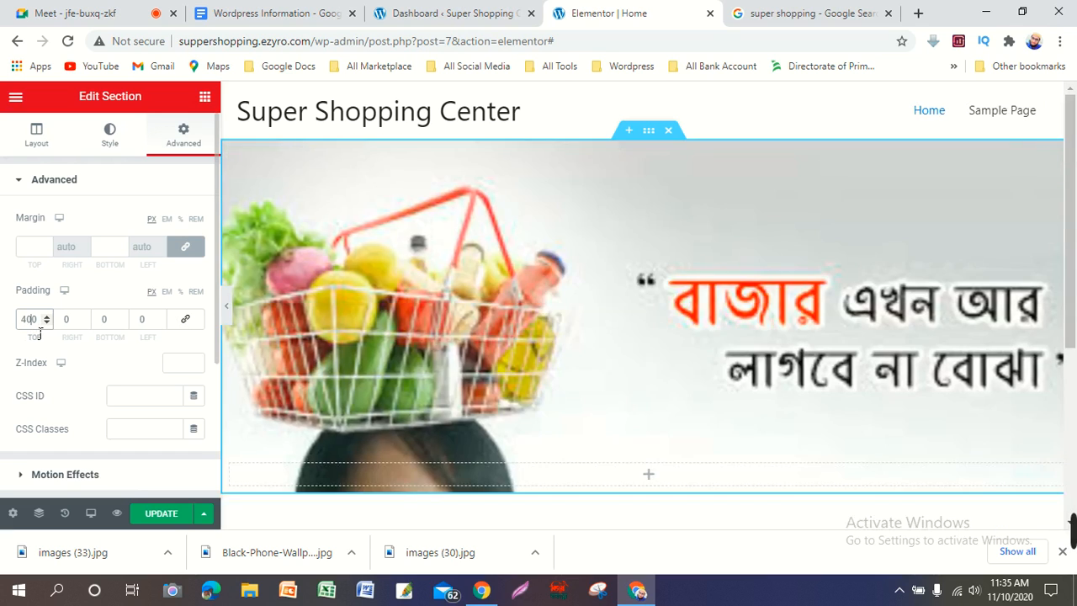
pyautogui.click(119, 320)
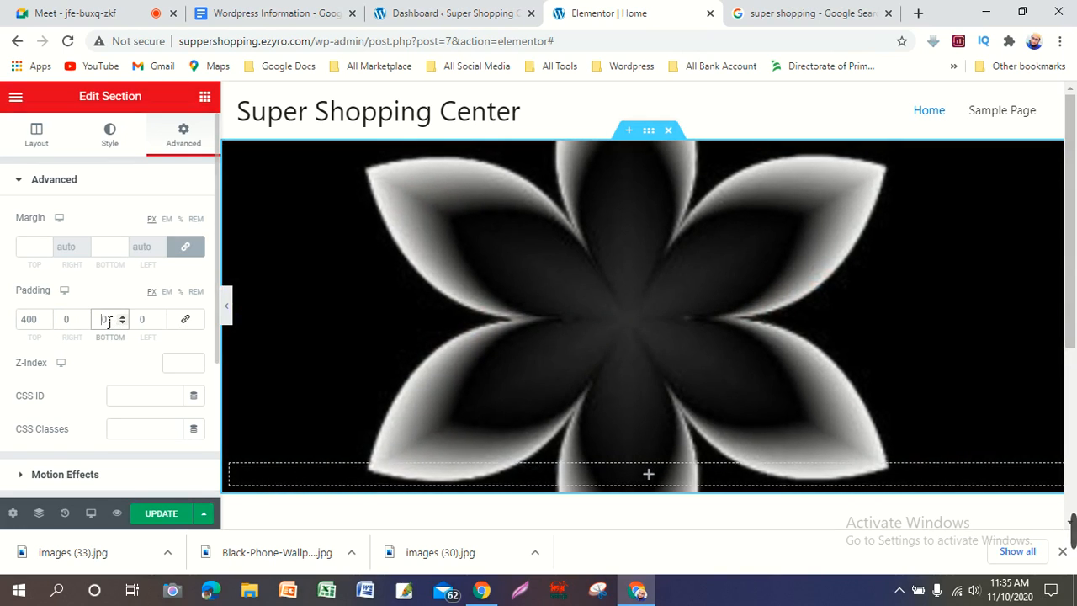
pyautogui.write('20')
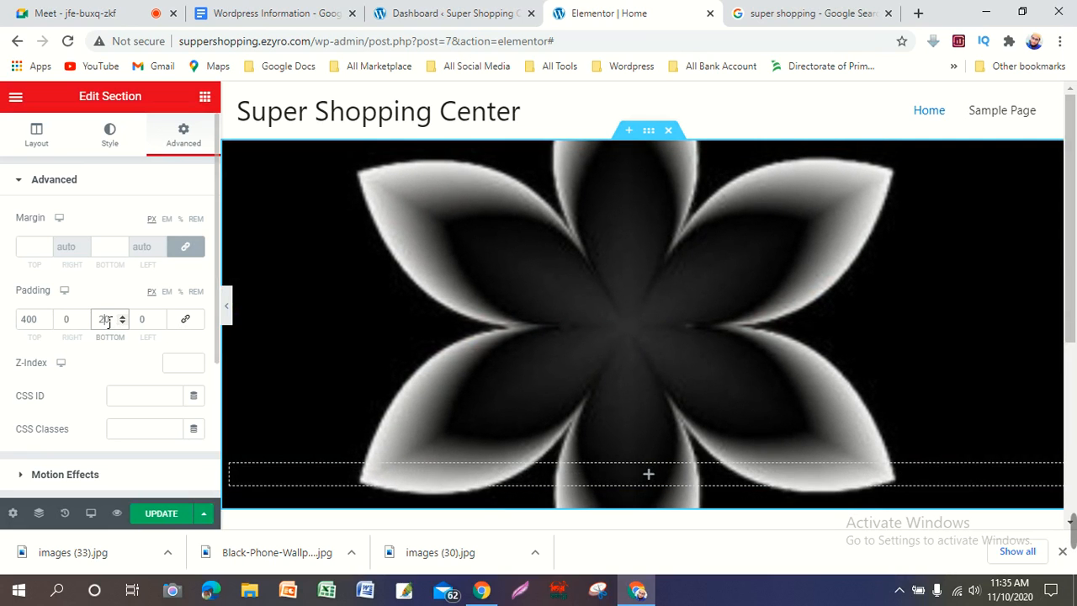
pyautogui.write('0')
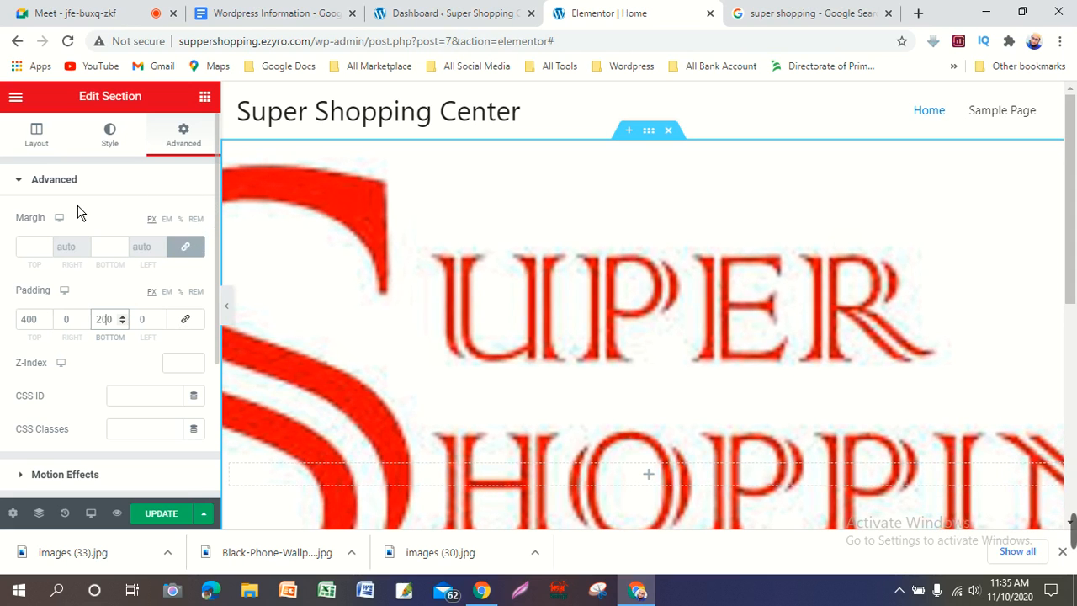
# Step: Unlink the section's margin values, set the top margin to 20 px and update the Home page
pyautogui.click(185, 245)
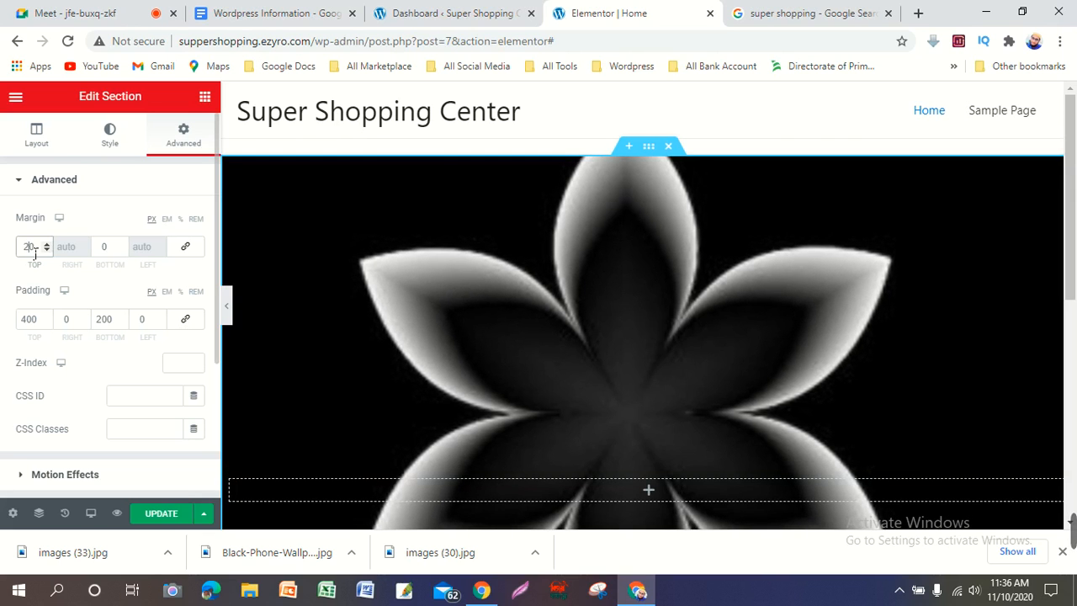
pyautogui.write('200')
pyautogui.press('BackSpace')
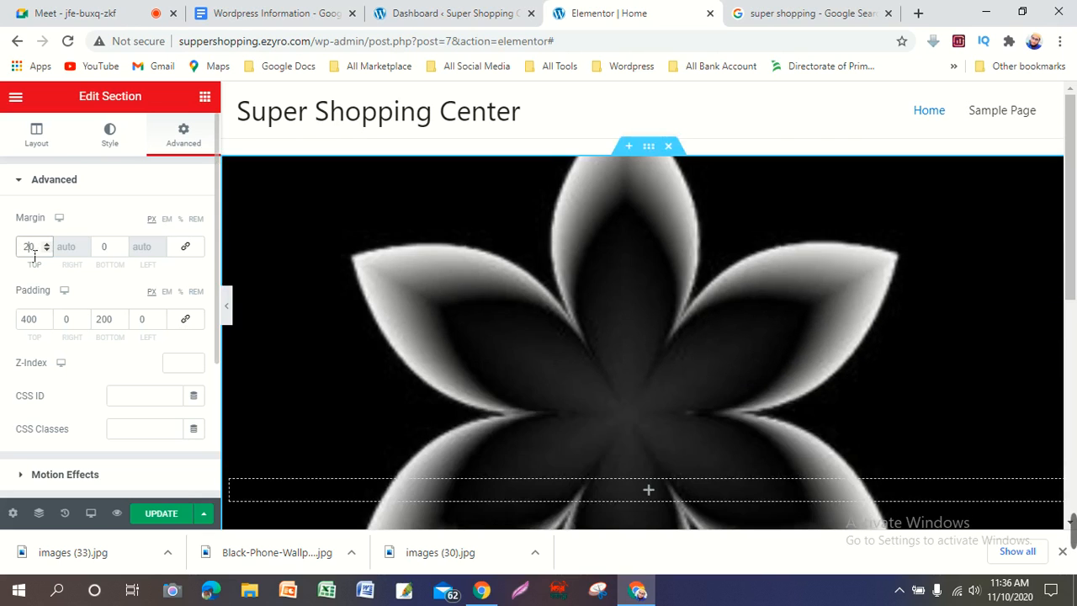
pyautogui.click(180, 522)
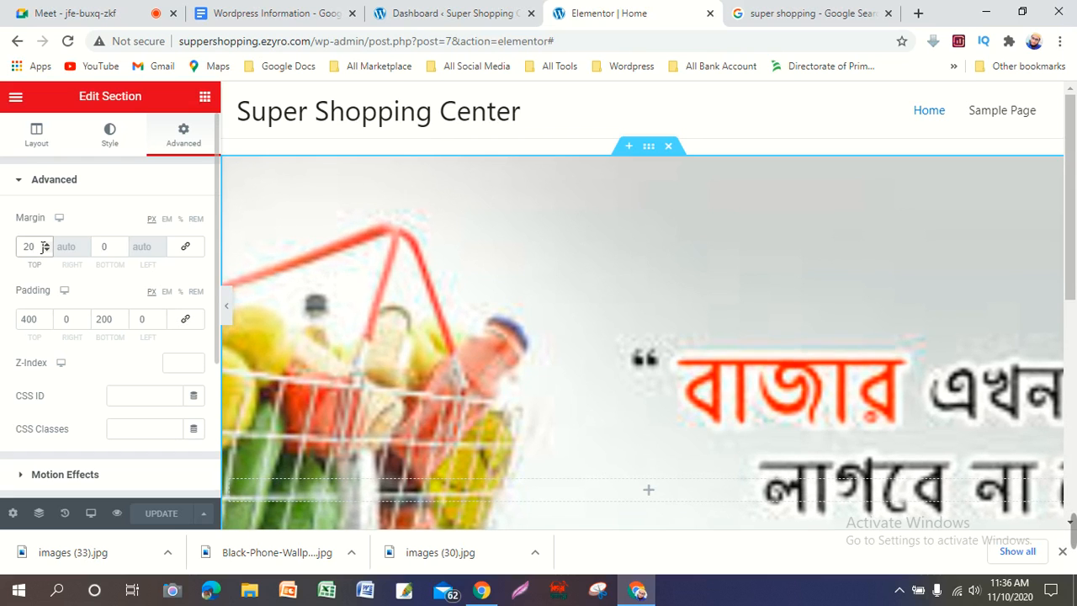
# Step: Set the section's top margin back to 0 px and update the Home page
pyautogui.press('BackSpace')
pyautogui.press('BackSpace')
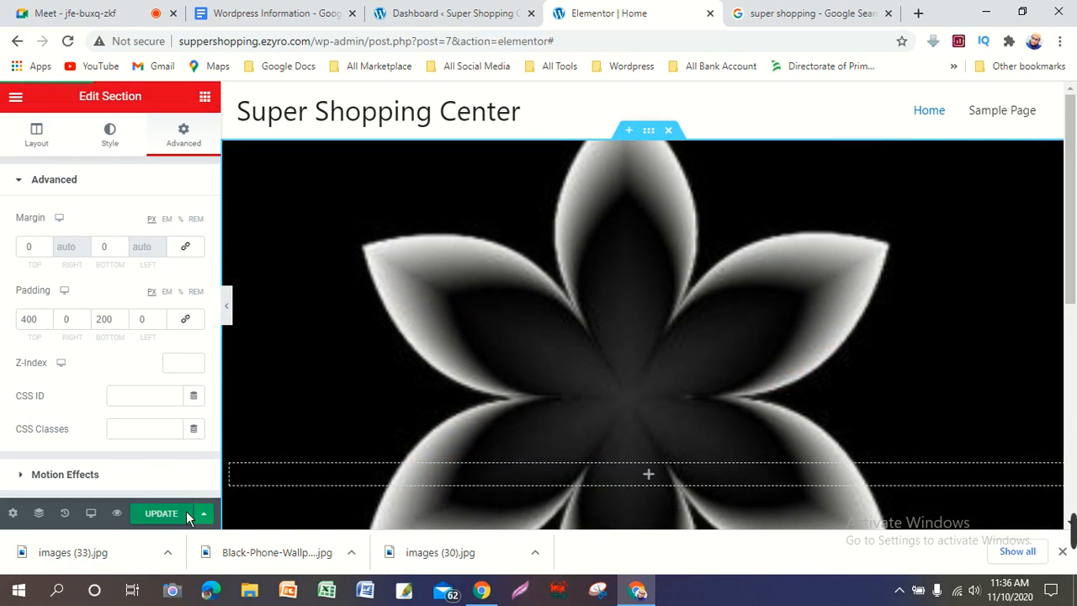
pyautogui.click(187, 512)
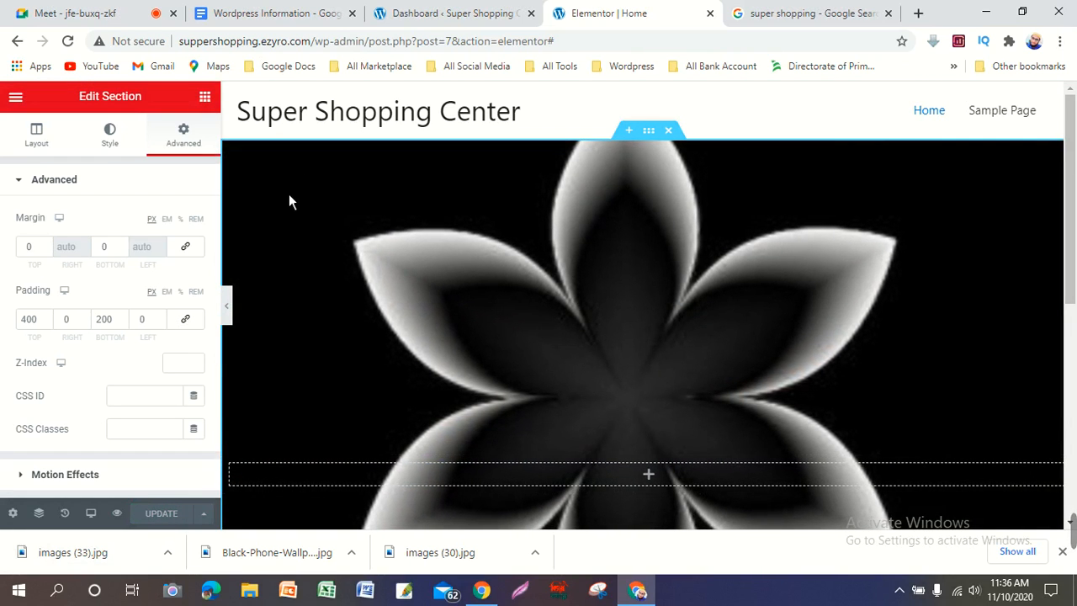
# Step: Open the live Super Shopping Center site from the WordPress dashboard in a new browser tab
pyautogui.click(500, 14)
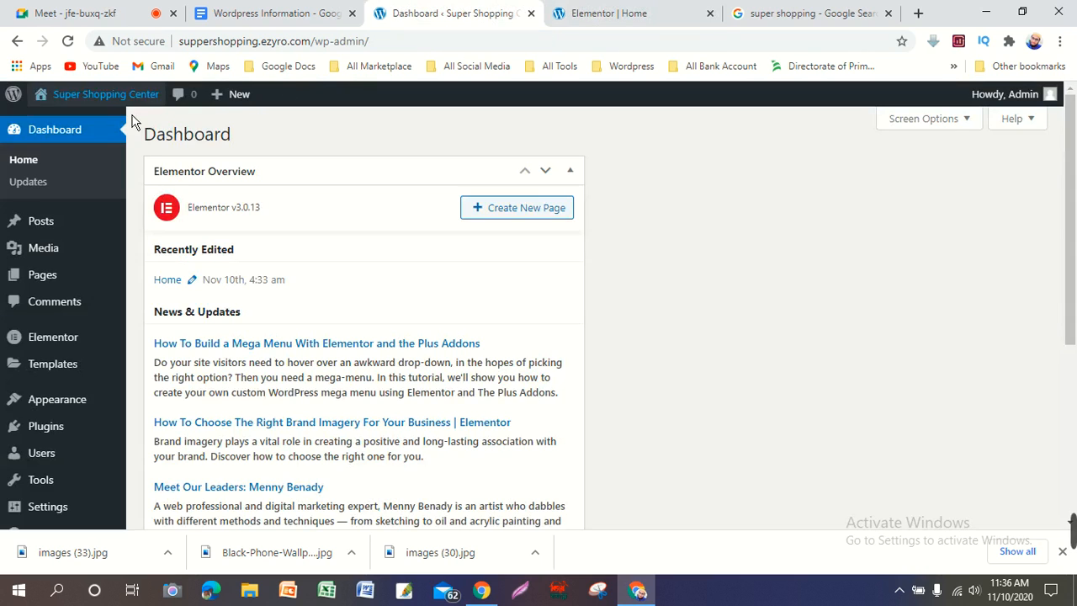
pyautogui.moveTo(99, 111)
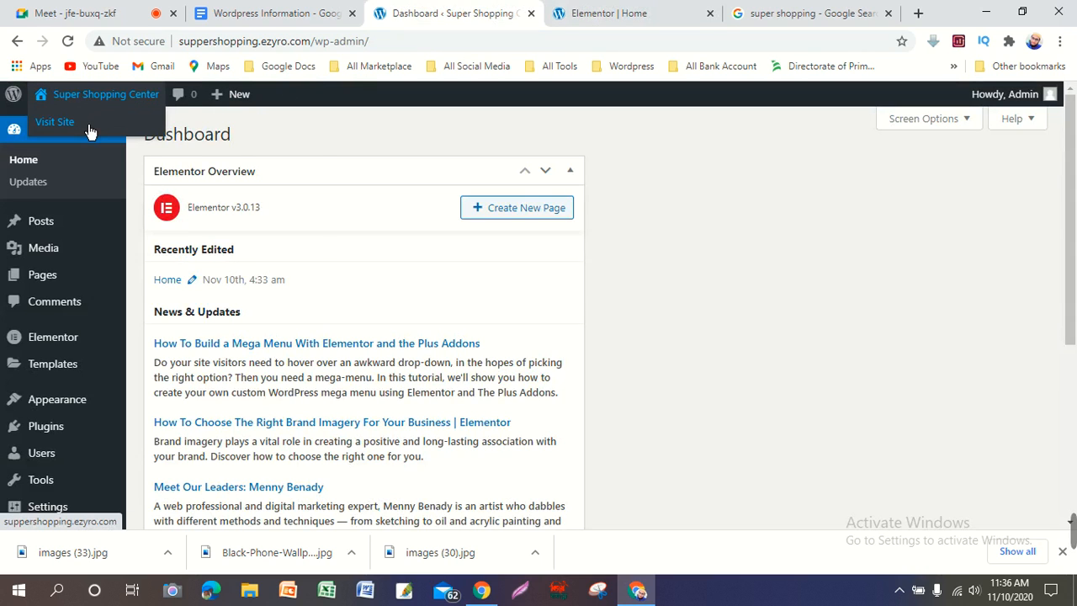
pyautogui.rightClick(90, 131)
pyautogui.click(126, 129)
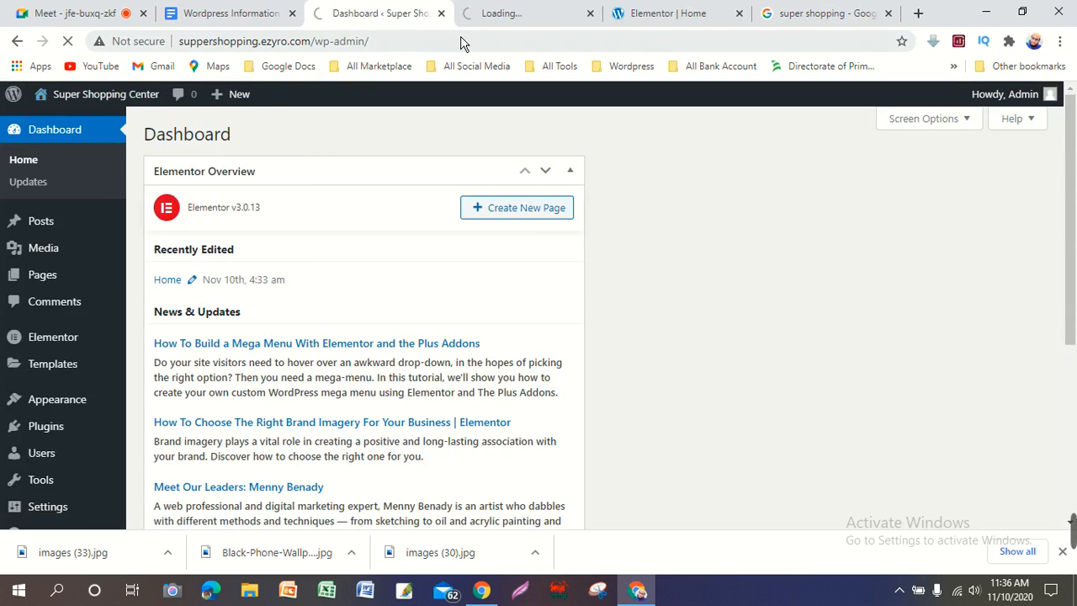
# Step: Return to the Home page in Elementor, add a Heading widget inside the slideshow section and select its placeholder title
pyautogui.click(630, 20)
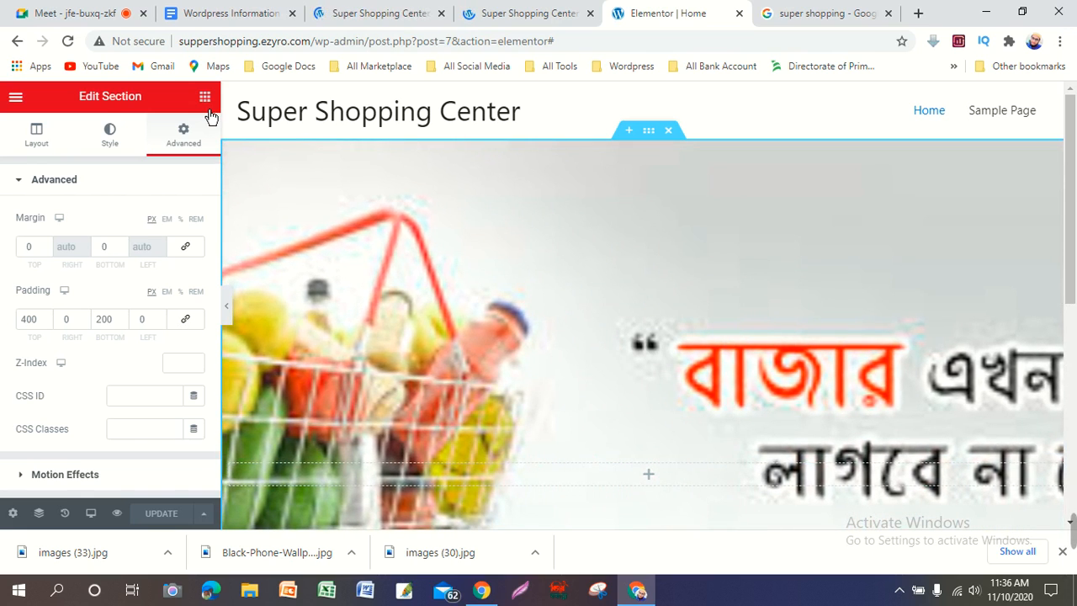
pyautogui.click(206, 100)
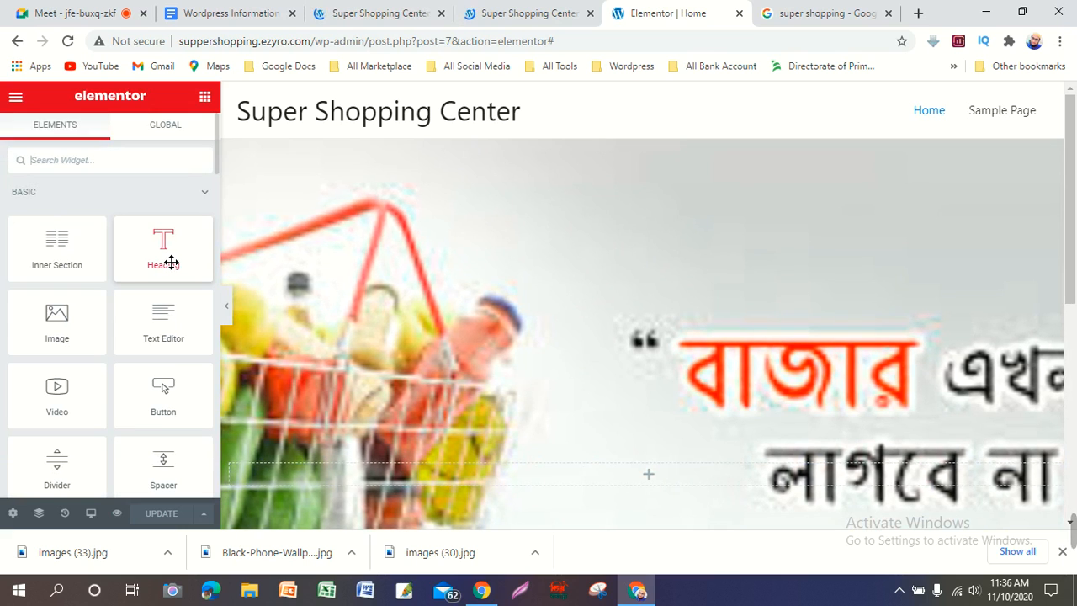
pyautogui.moveTo(170, 263); pyautogui.dragTo(656, 474)
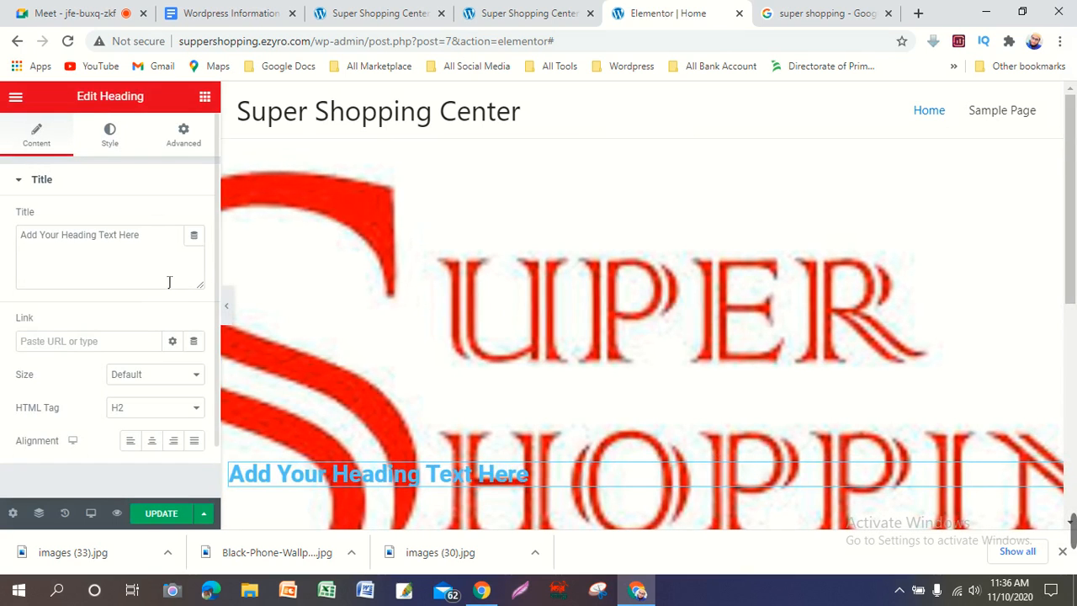
pyautogui.doubleClick(167, 244)
pyautogui.hotkey('ctrl', 'a')
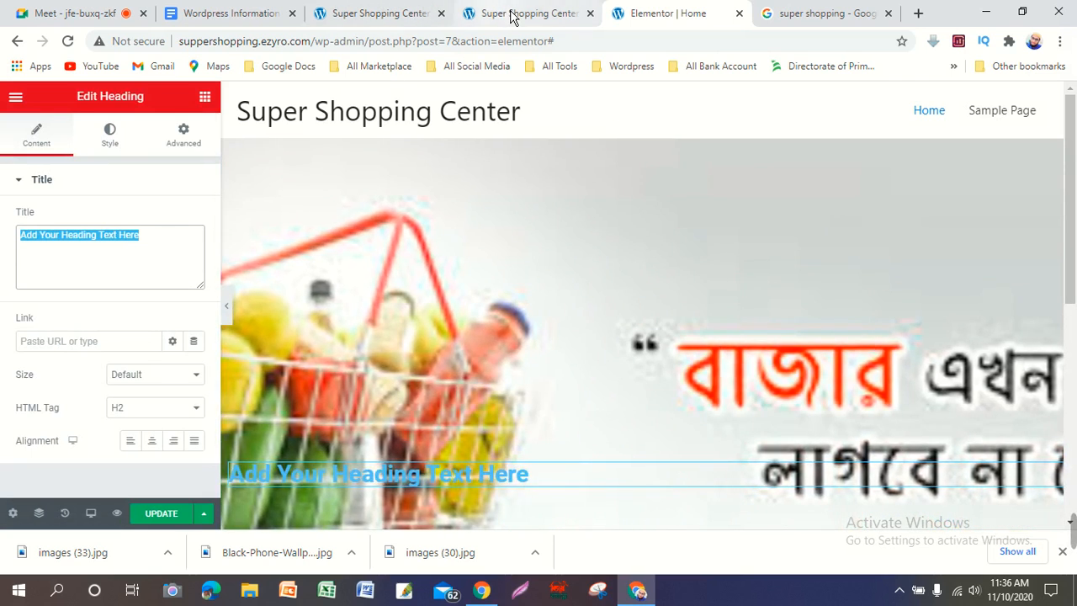
# Step: Look over the live Home page from header to footer to check the enlarged slideshow section
pyautogui.click(513, 14)
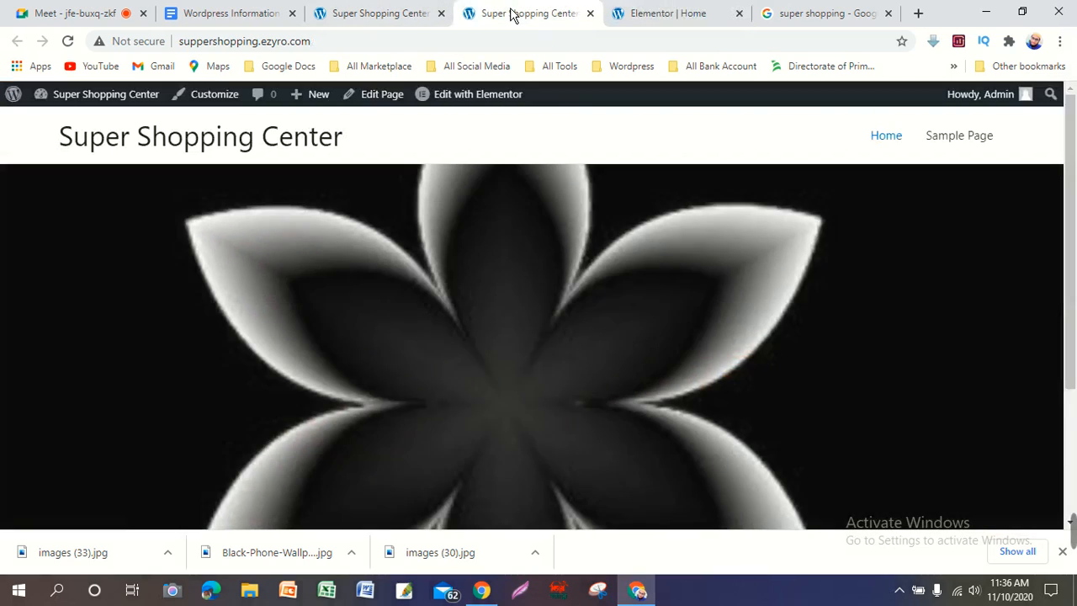
pyautogui.scroll(-3, 445, 174)
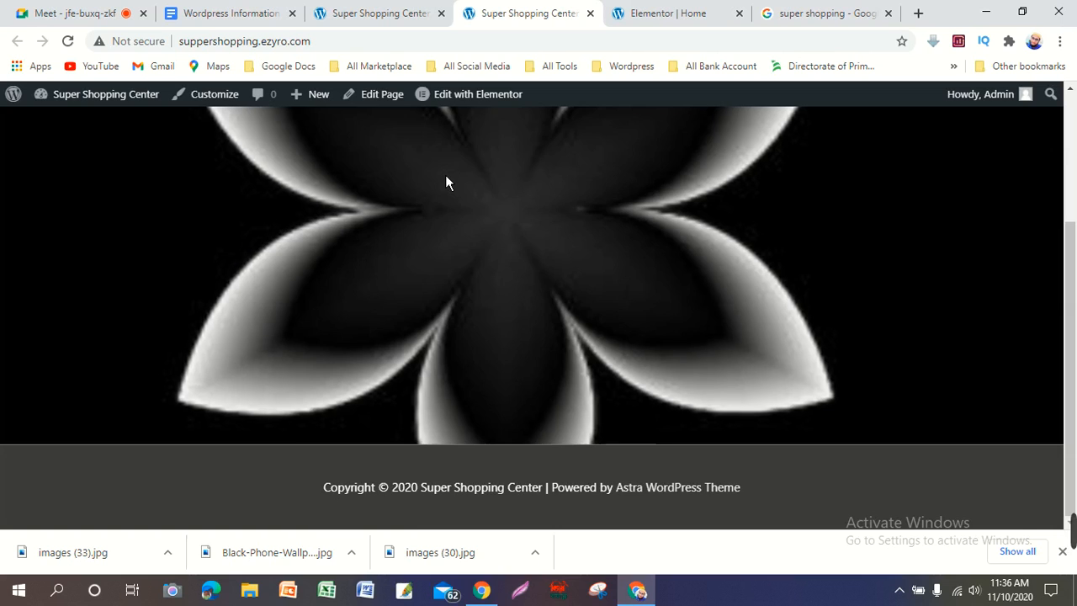
pyautogui.scroll(3, 445, 174)
pyautogui.scroll(1, 450, 164)
pyautogui.scroll(-3, 449, 160)
pyautogui.scroll(3, 451, 159)
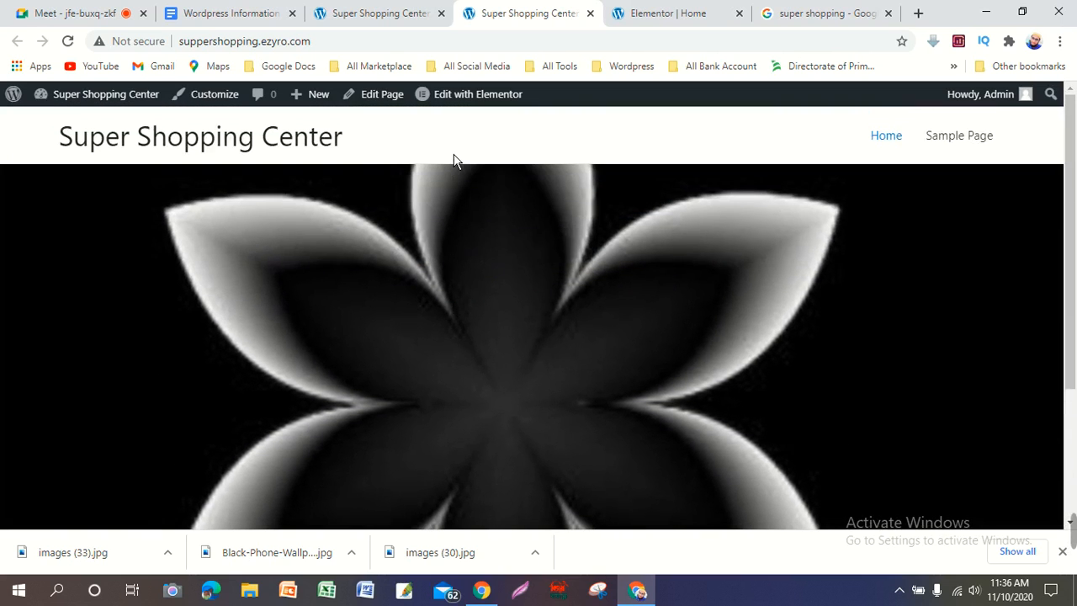
pyautogui.scroll(-3, 471, 168)
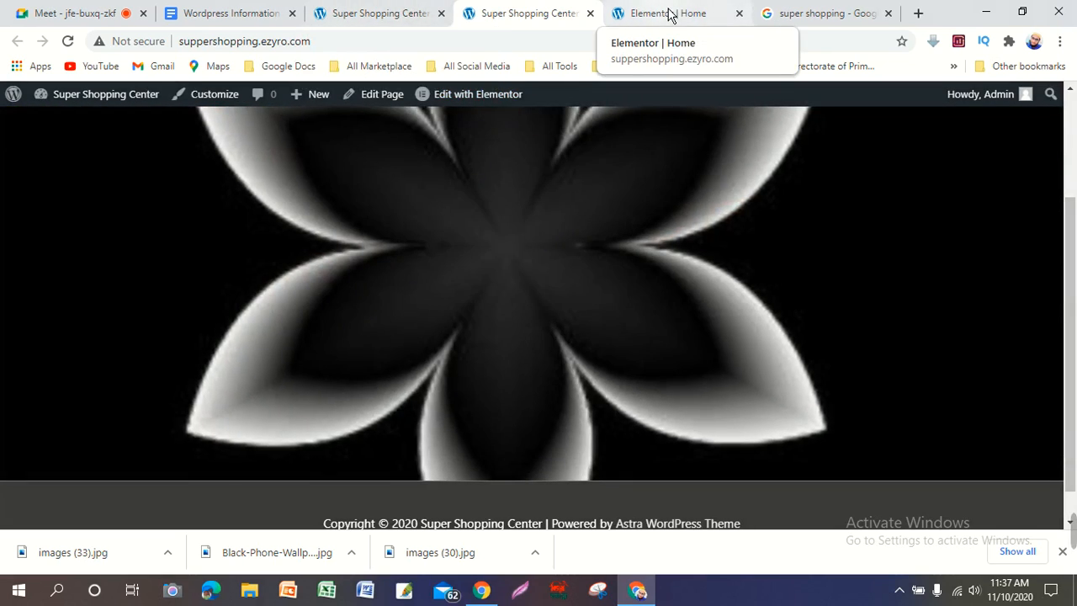
# Step: Return to the Elementor editor and replace the heading's placeholder title with "Welcome To My Website"
pyautogui.click(669, 13)
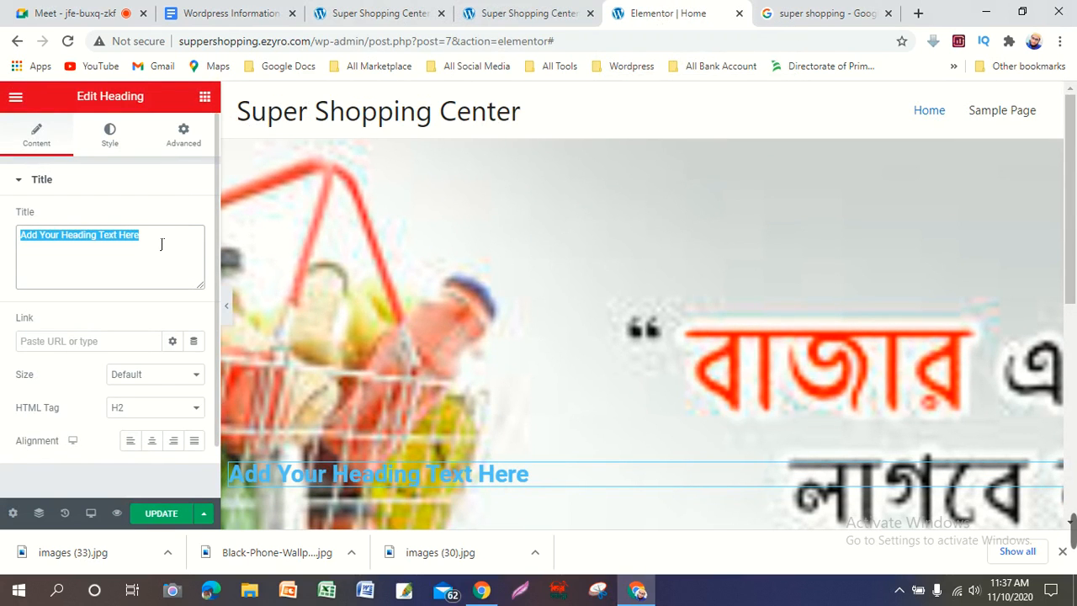
pyautogui.write('W')
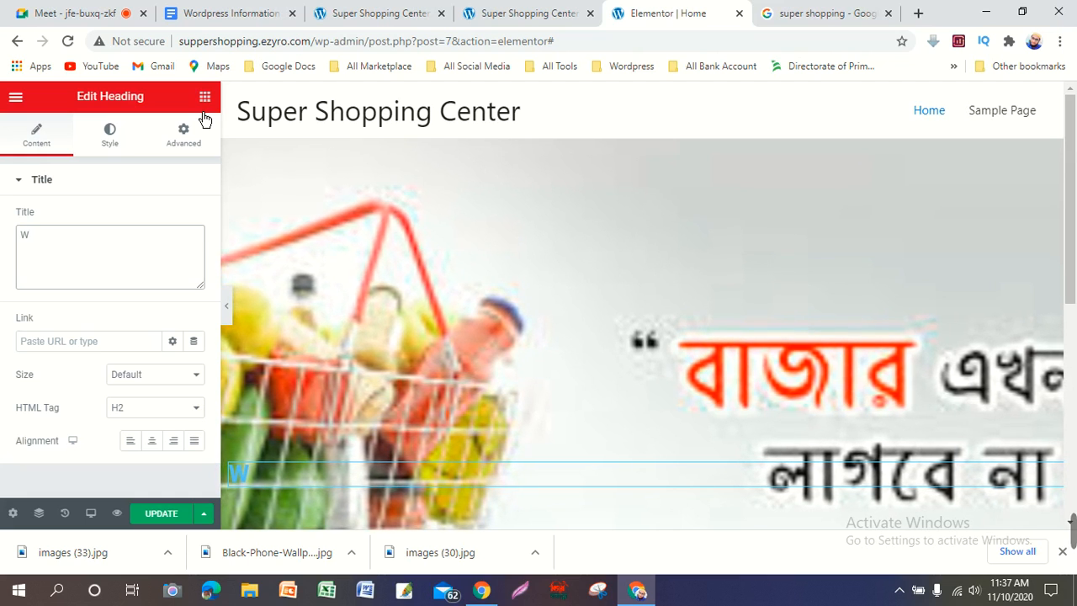
pyautogui.write('elcome')
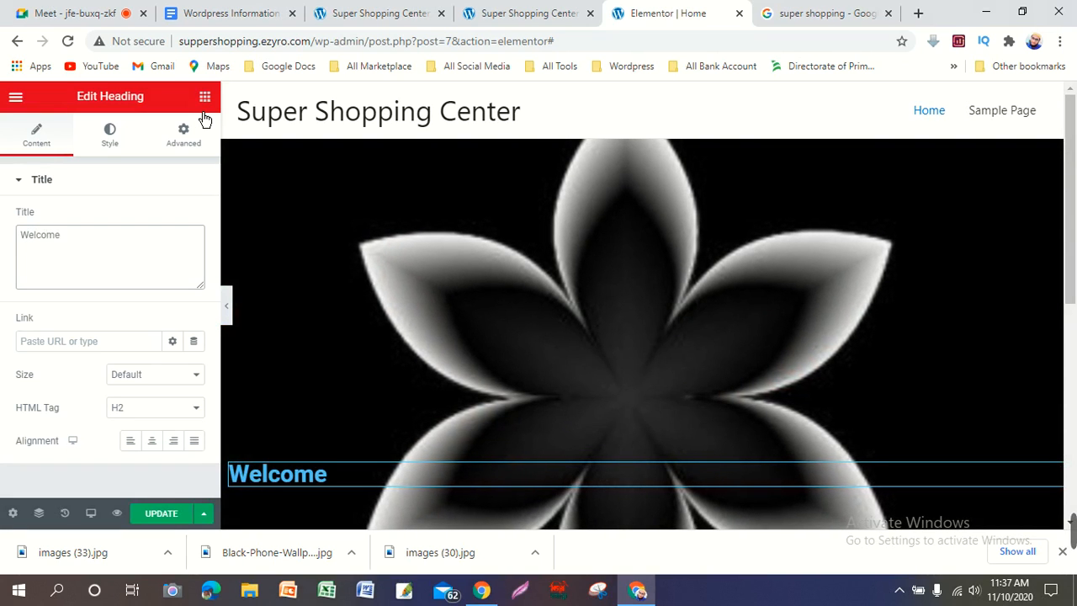
pyautogui.write(' To M')
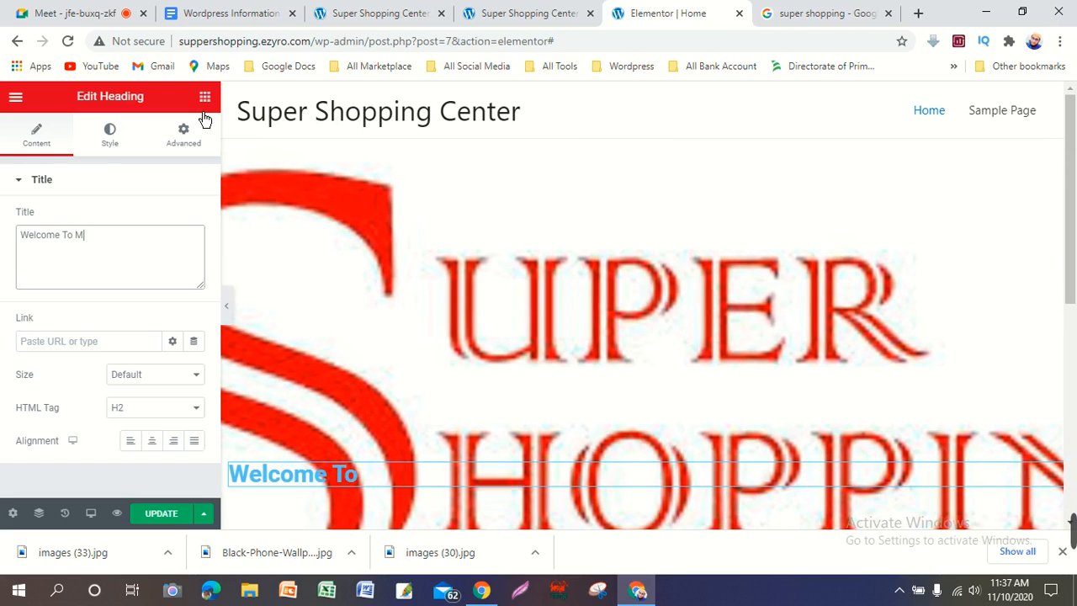
pyautogui.write('y We')
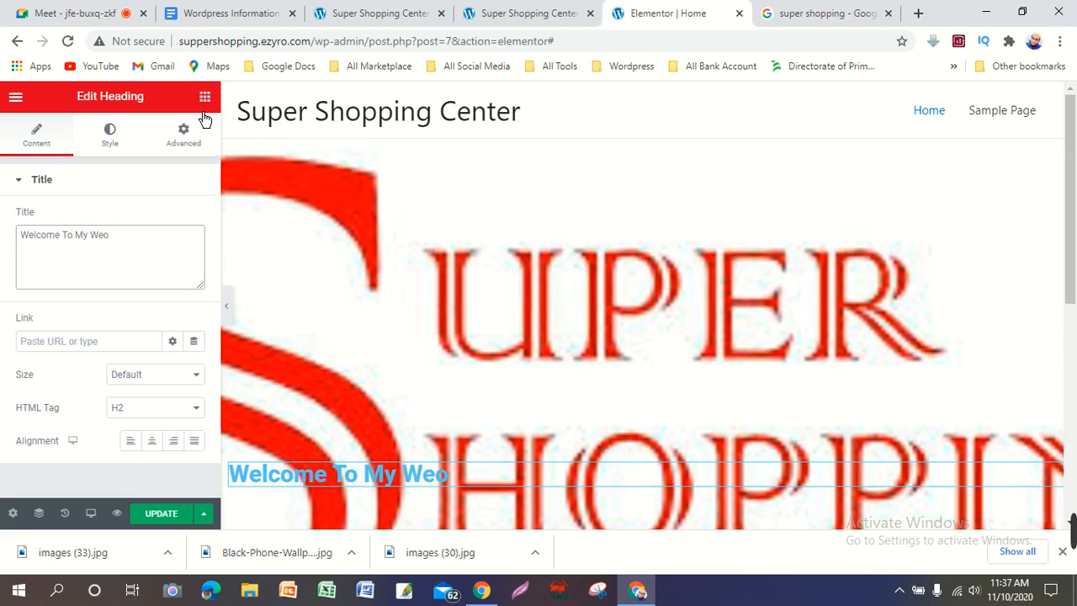
pyautogui.write('bs')
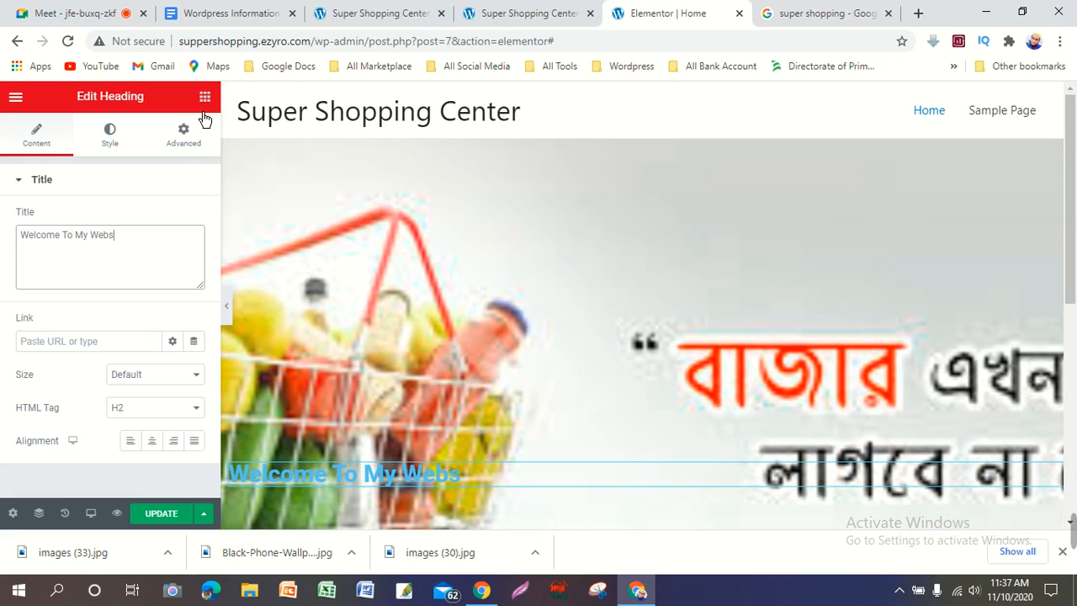
pyautogui.write('ite')
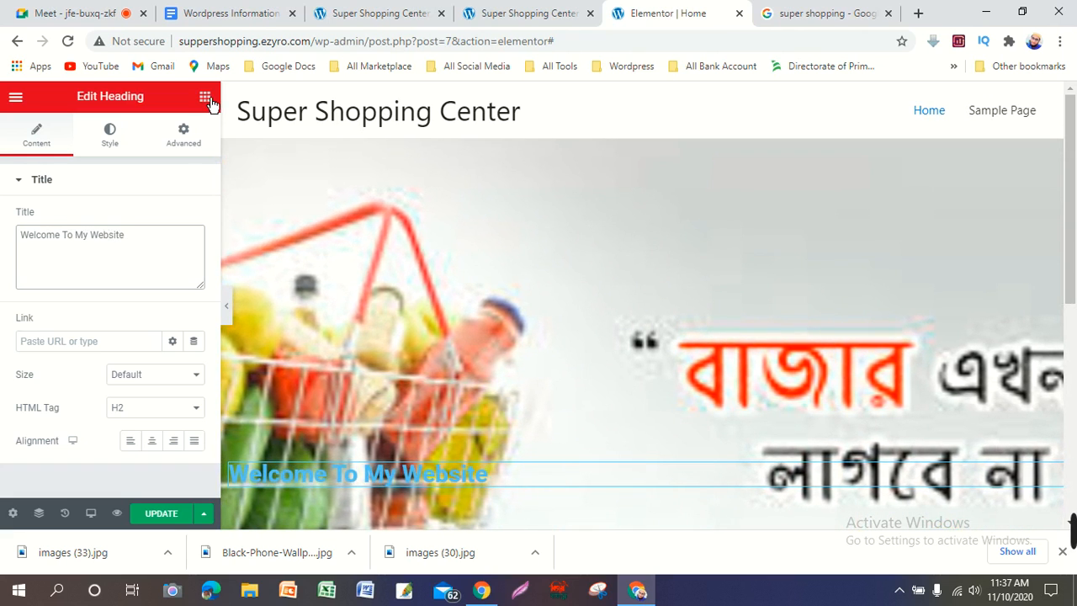
# Step: Review the HTML tag choices for the "Welcome To My Website" heading and keep H2
pyautogui.scroll(-1, 204, 382)
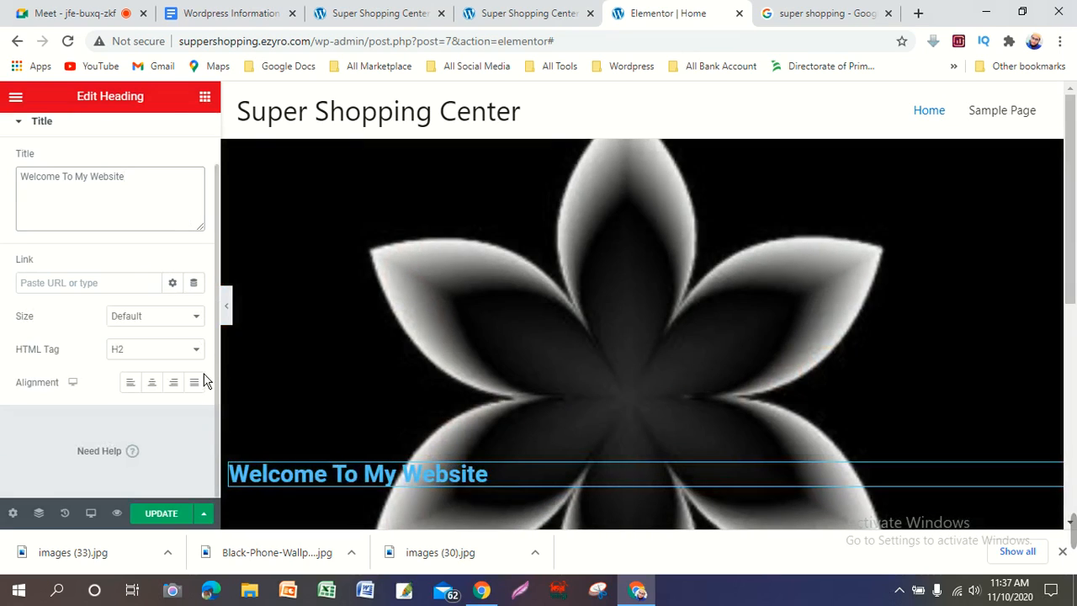
pyautogui.click(196, 355)
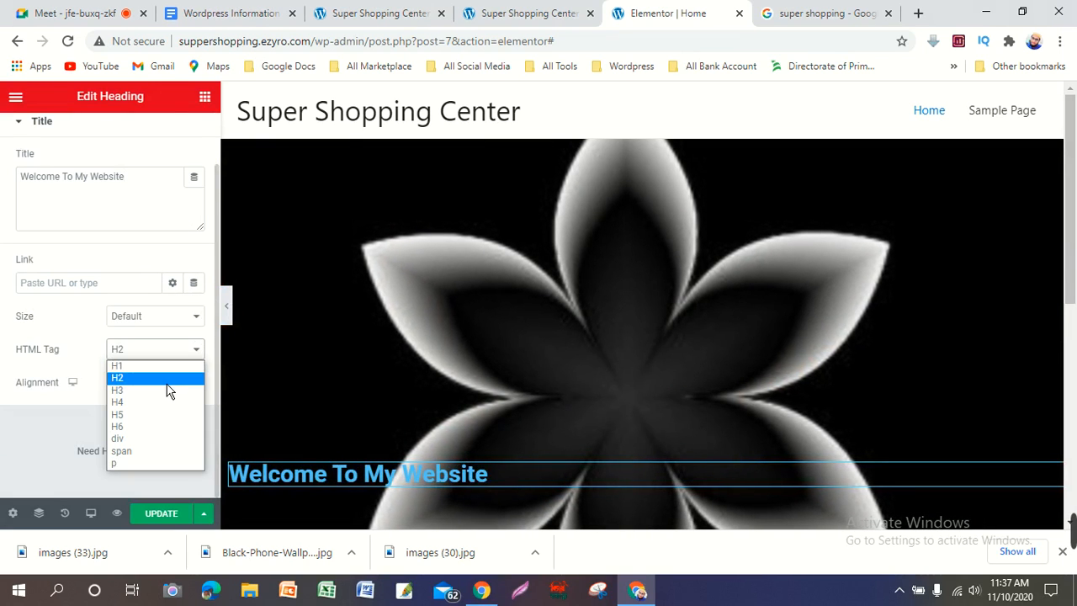
pyautogui.click(167, 383)
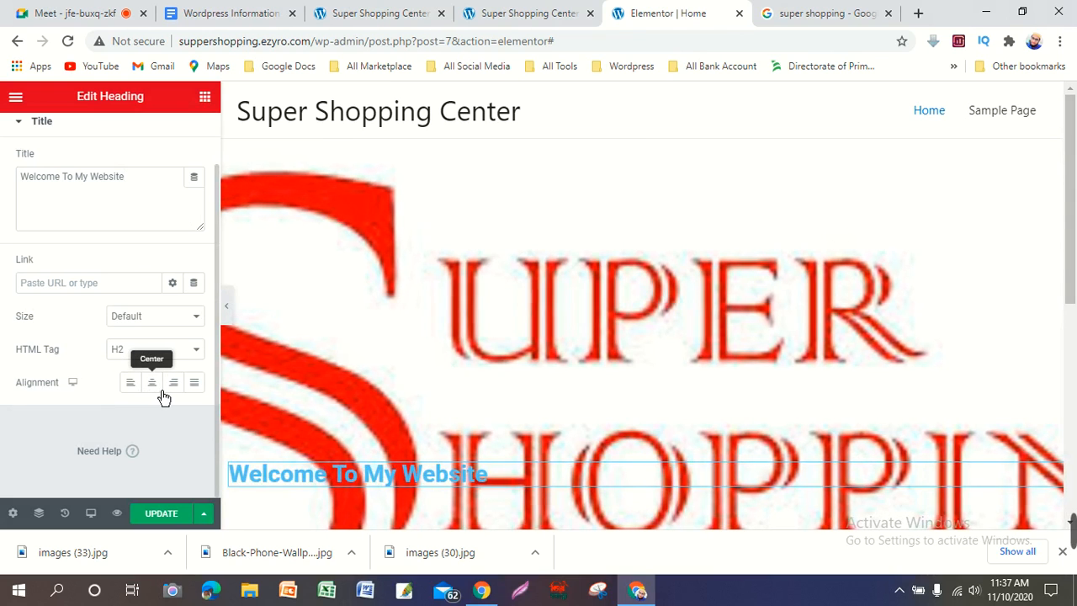
# Step: Center the "Welcome To My Website" heading within the slideshow section
pyautogui.click(164, 395)
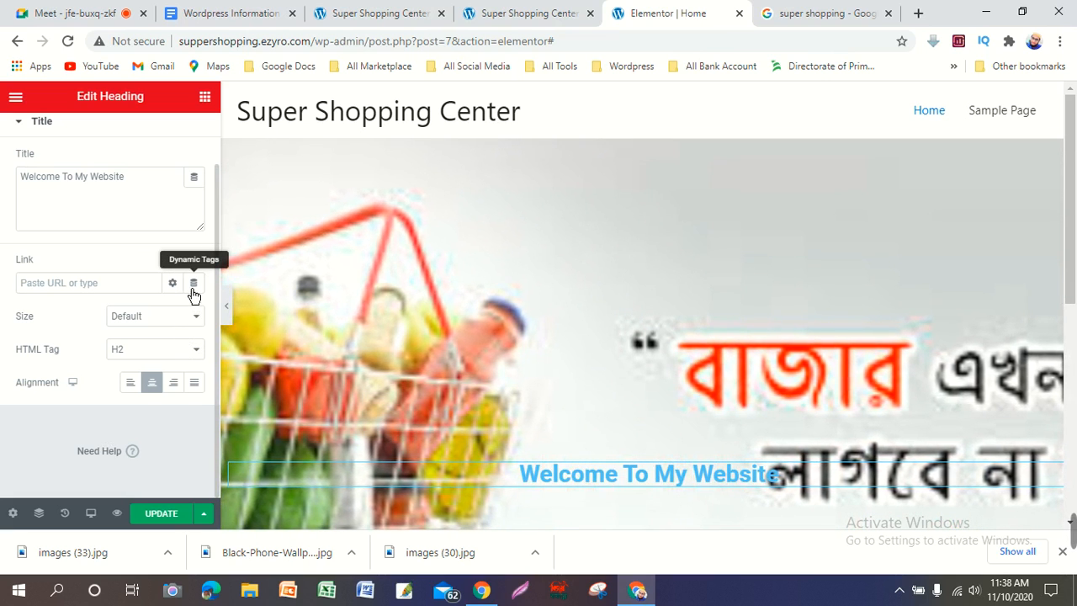
pyautogui.scroll(1, 193, 290)
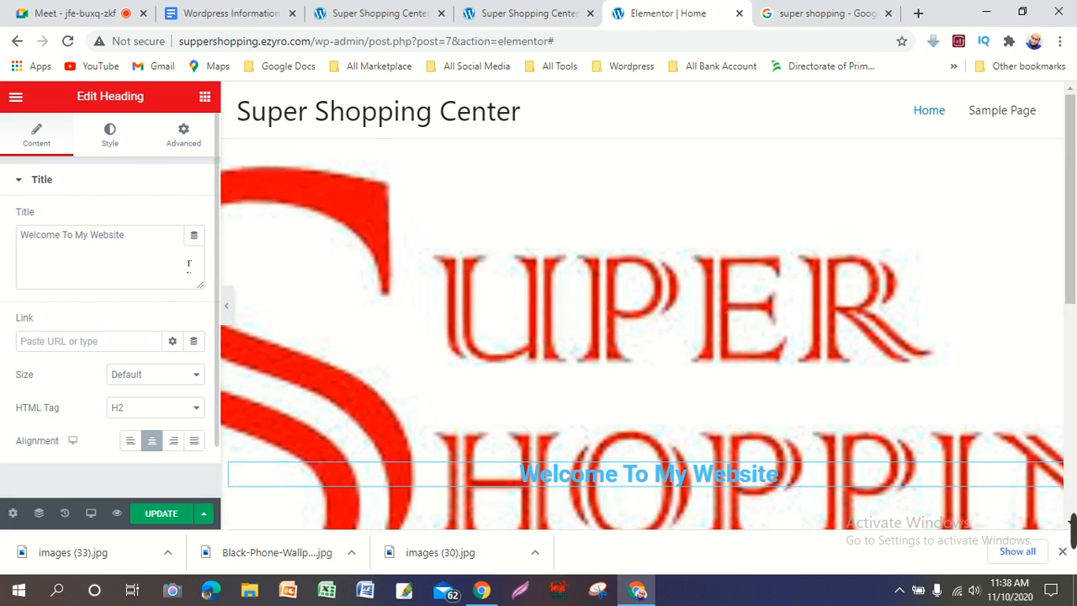
# Step: Switch to the Google Meet call, stop presenting the screen and mute the microphone
pyautogui.click(126, 14)
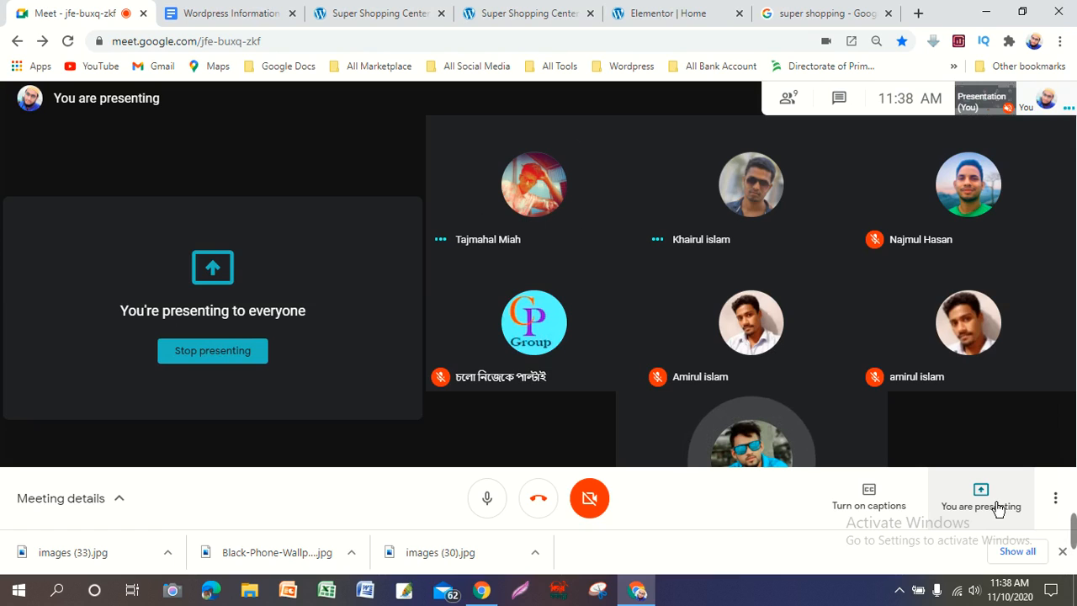
pyautogui.click(997, 508)
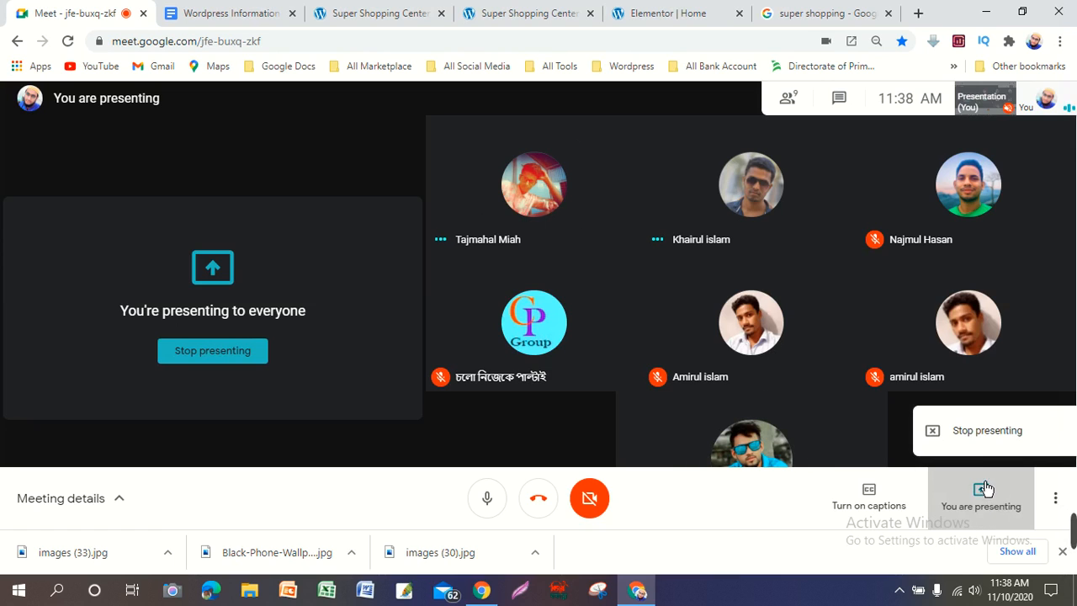
pyautogui.click(982, 438)
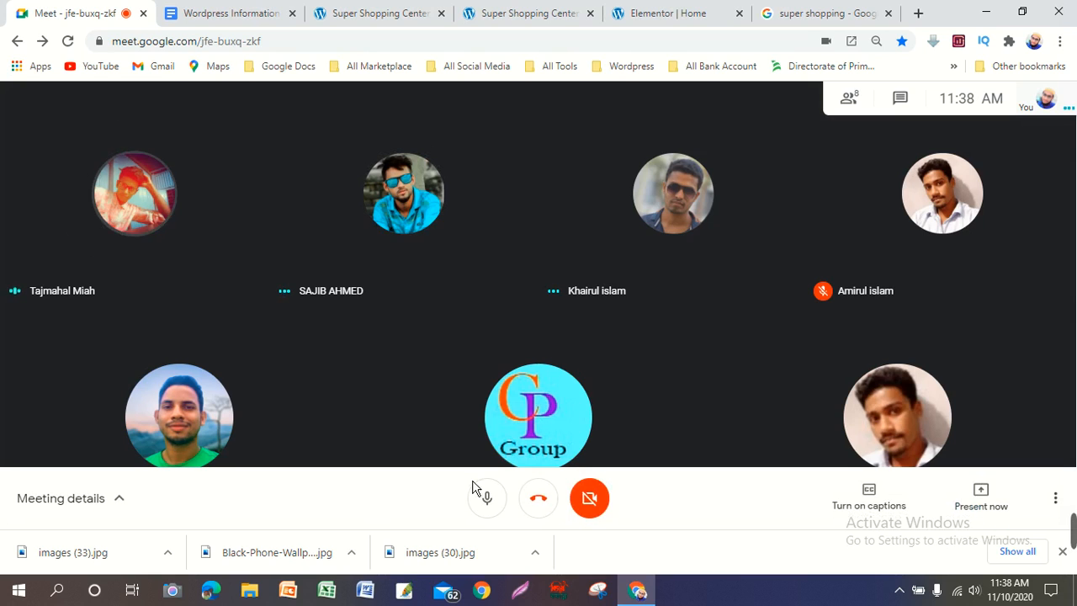
pyautogui.click(488, 499)
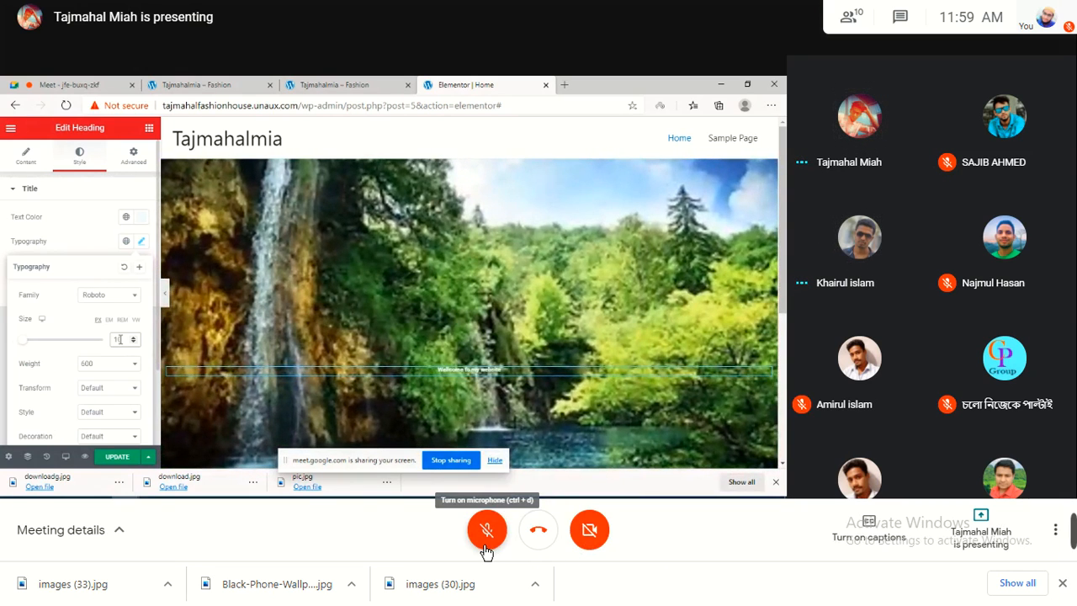
# Step: Unmute the microphone briefly during the participant's presentation and mute it again
pyautogui.click(487, 546)
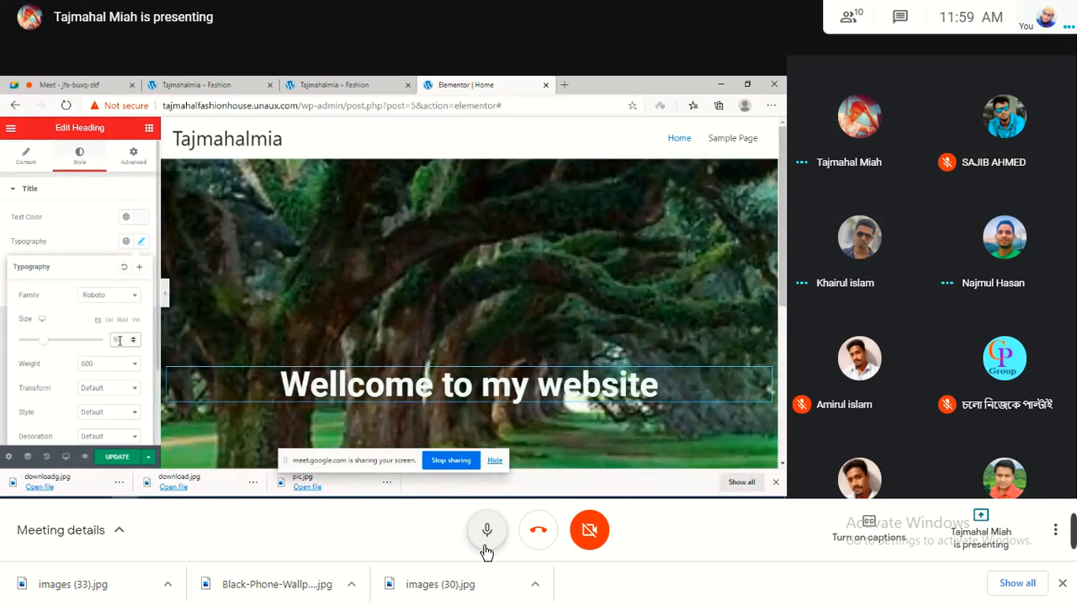
pyautogui.click(486, 547)
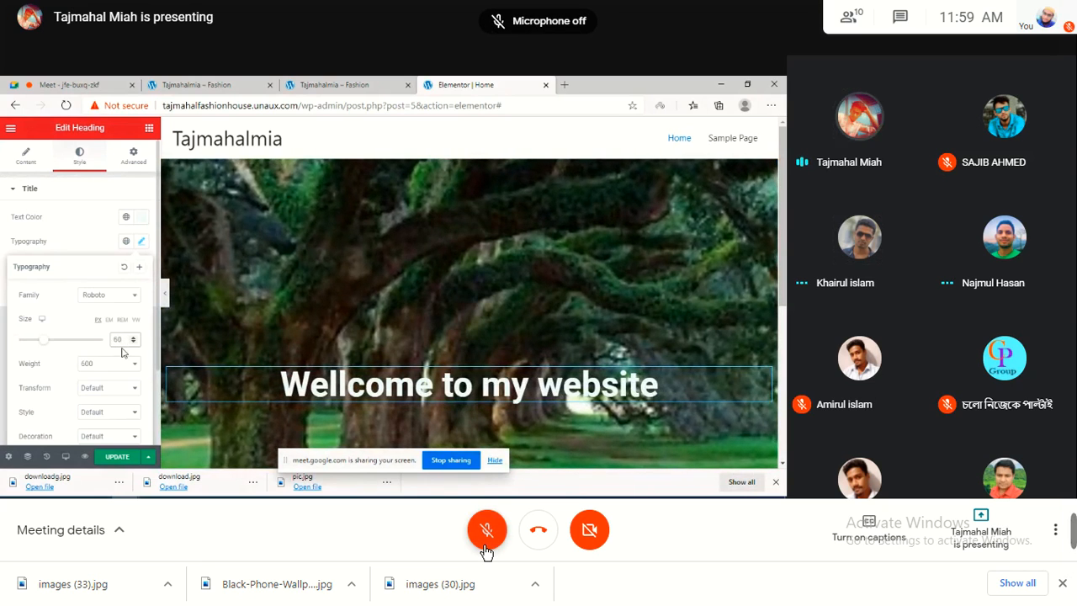